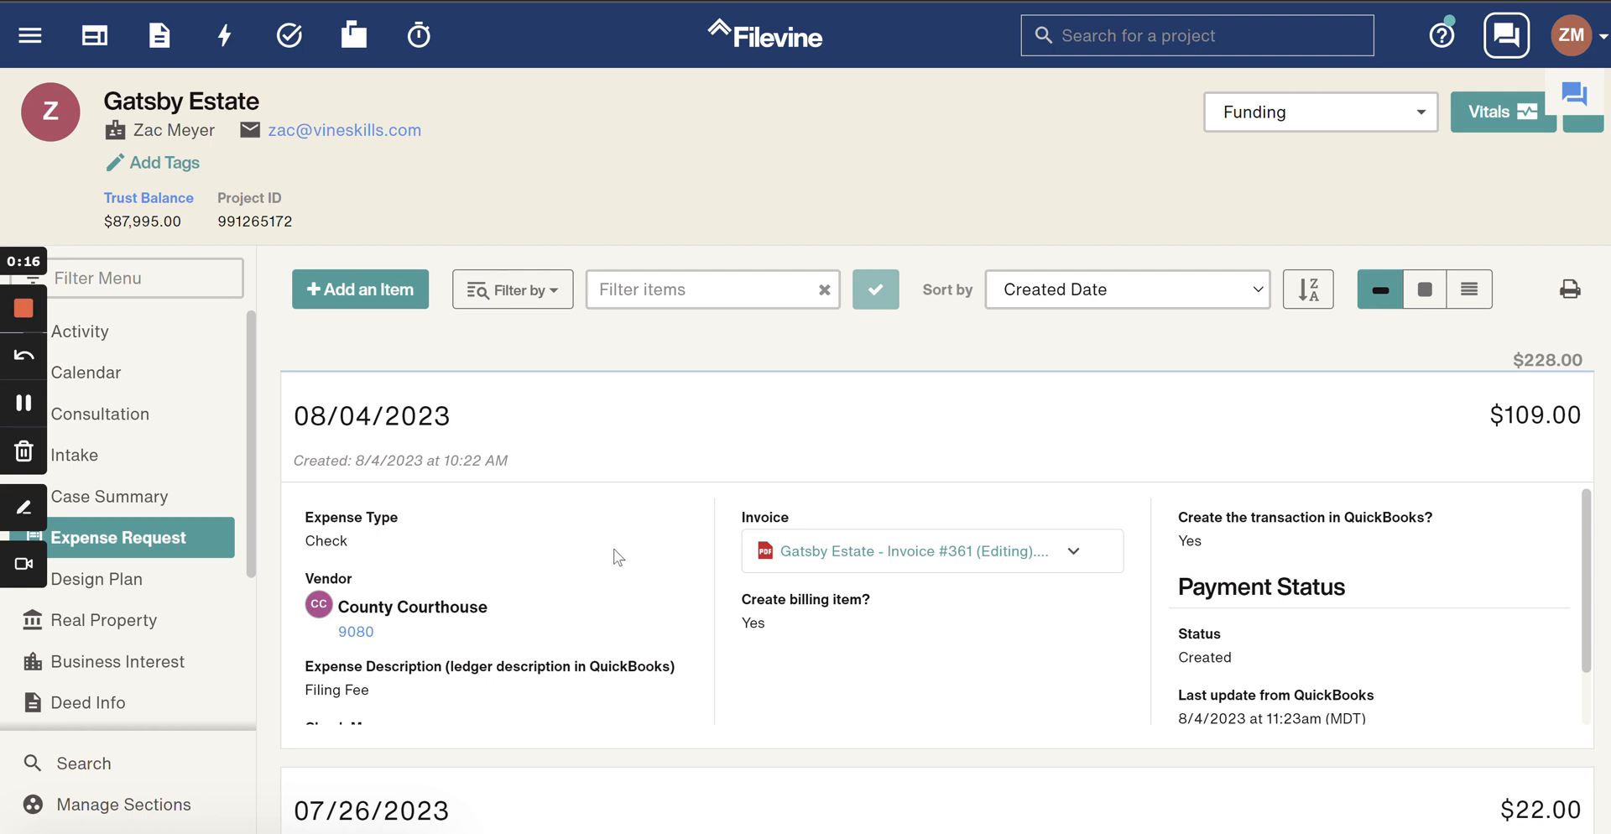
scroll(919, 573, "down", 5)
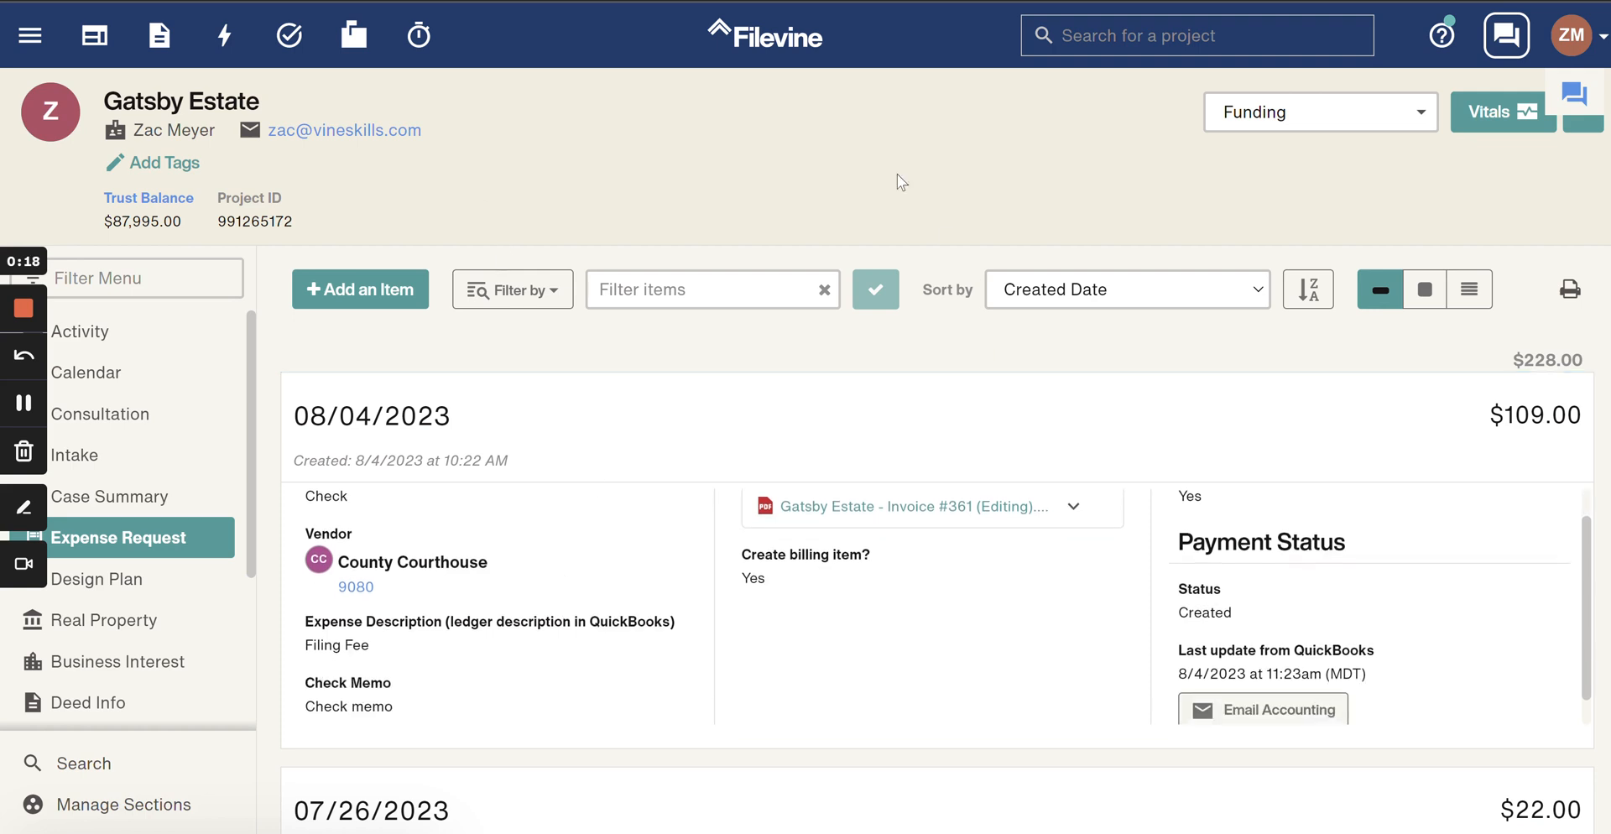
scroll(921, 575, "down", 3)
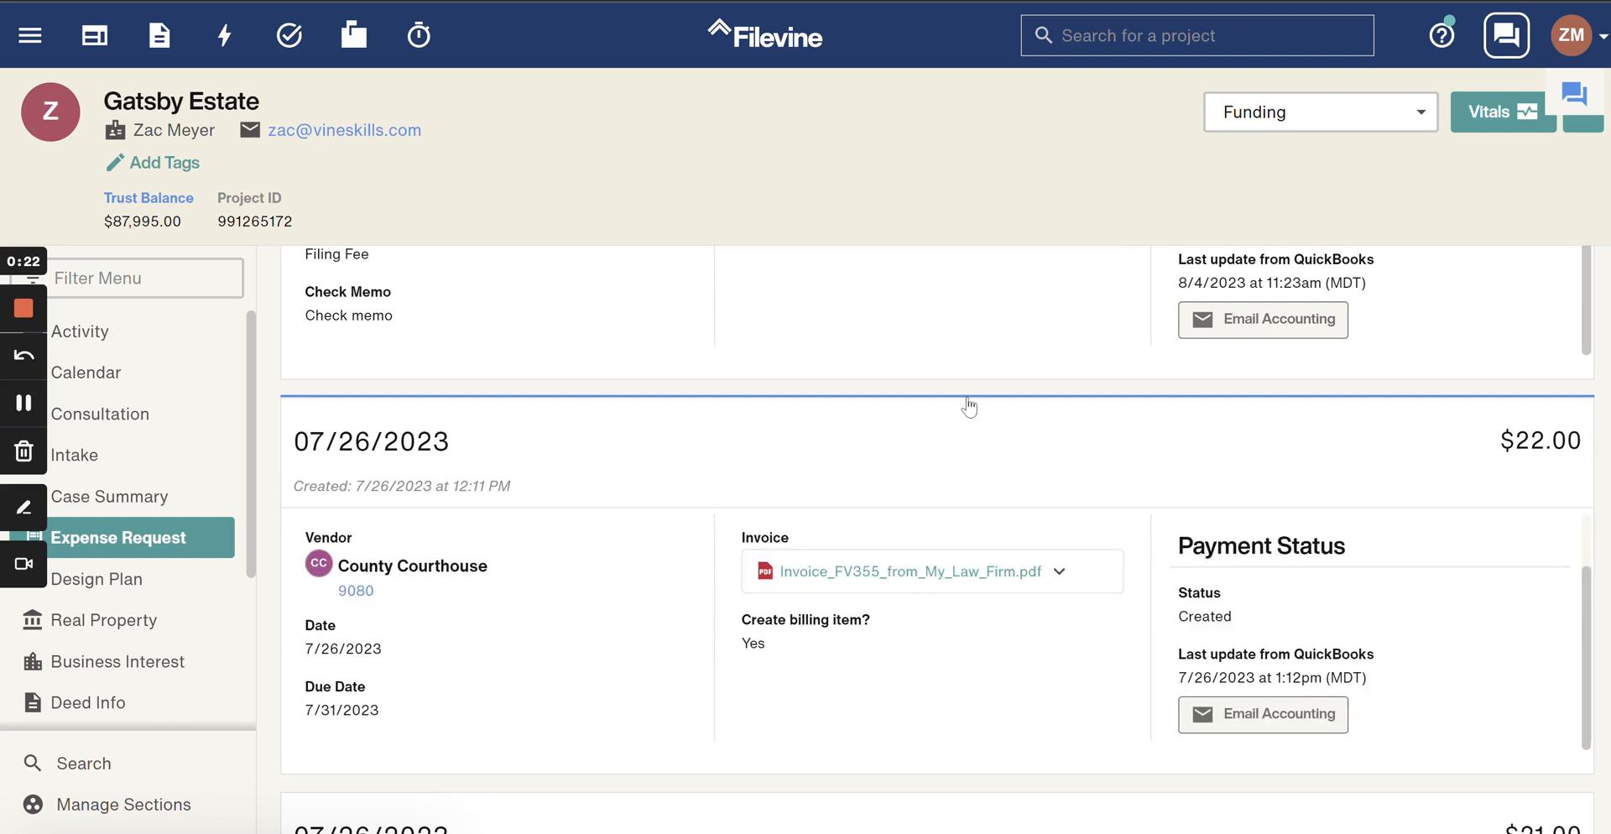
scroll(965, 411, "up", 5)
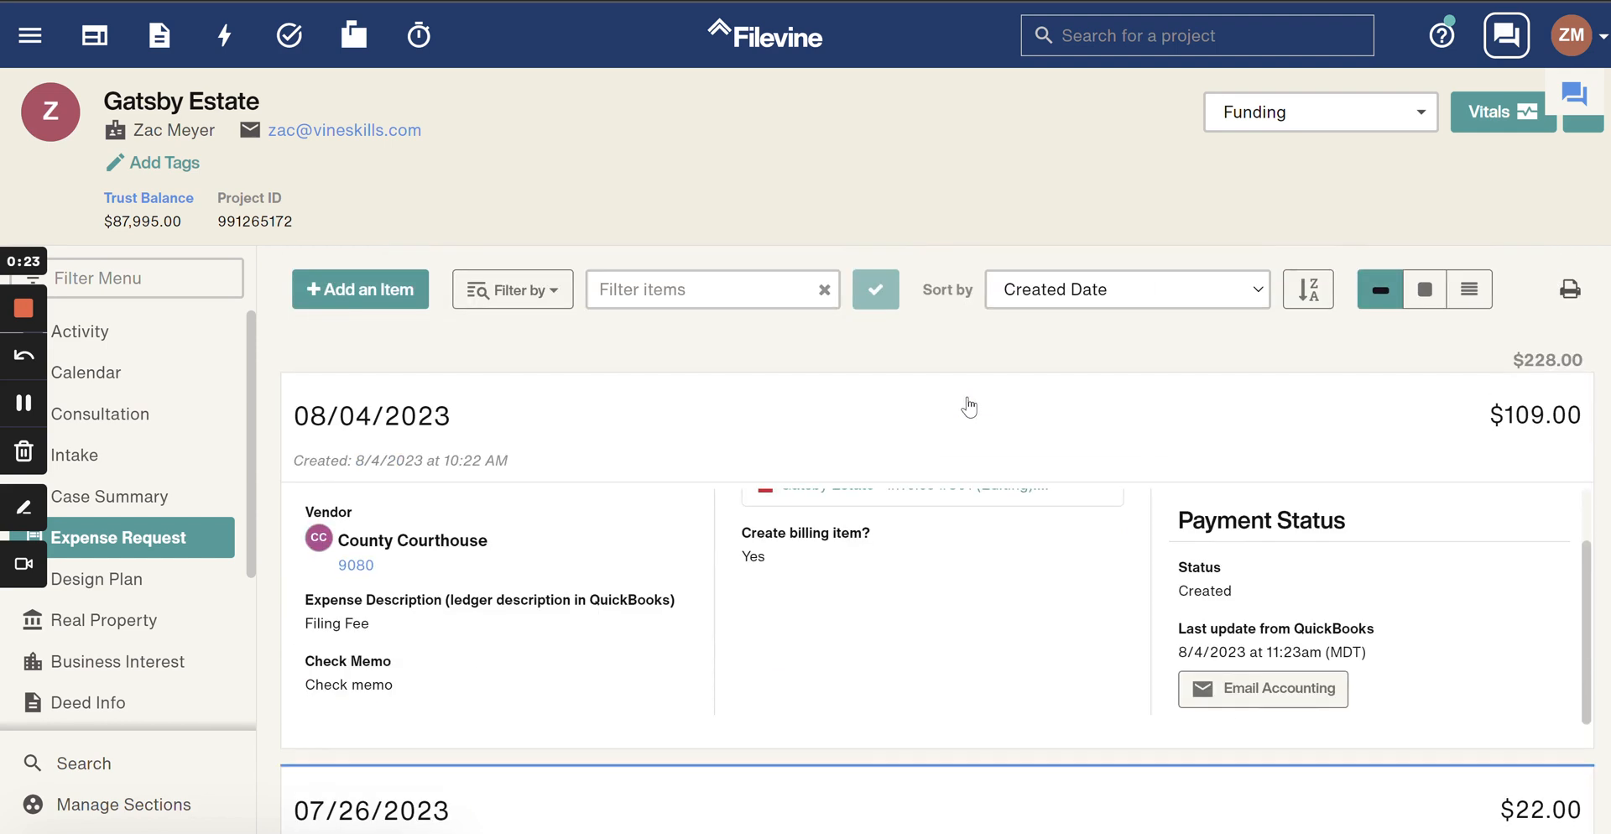
left_click(370, 302)
left_click(461, 529)
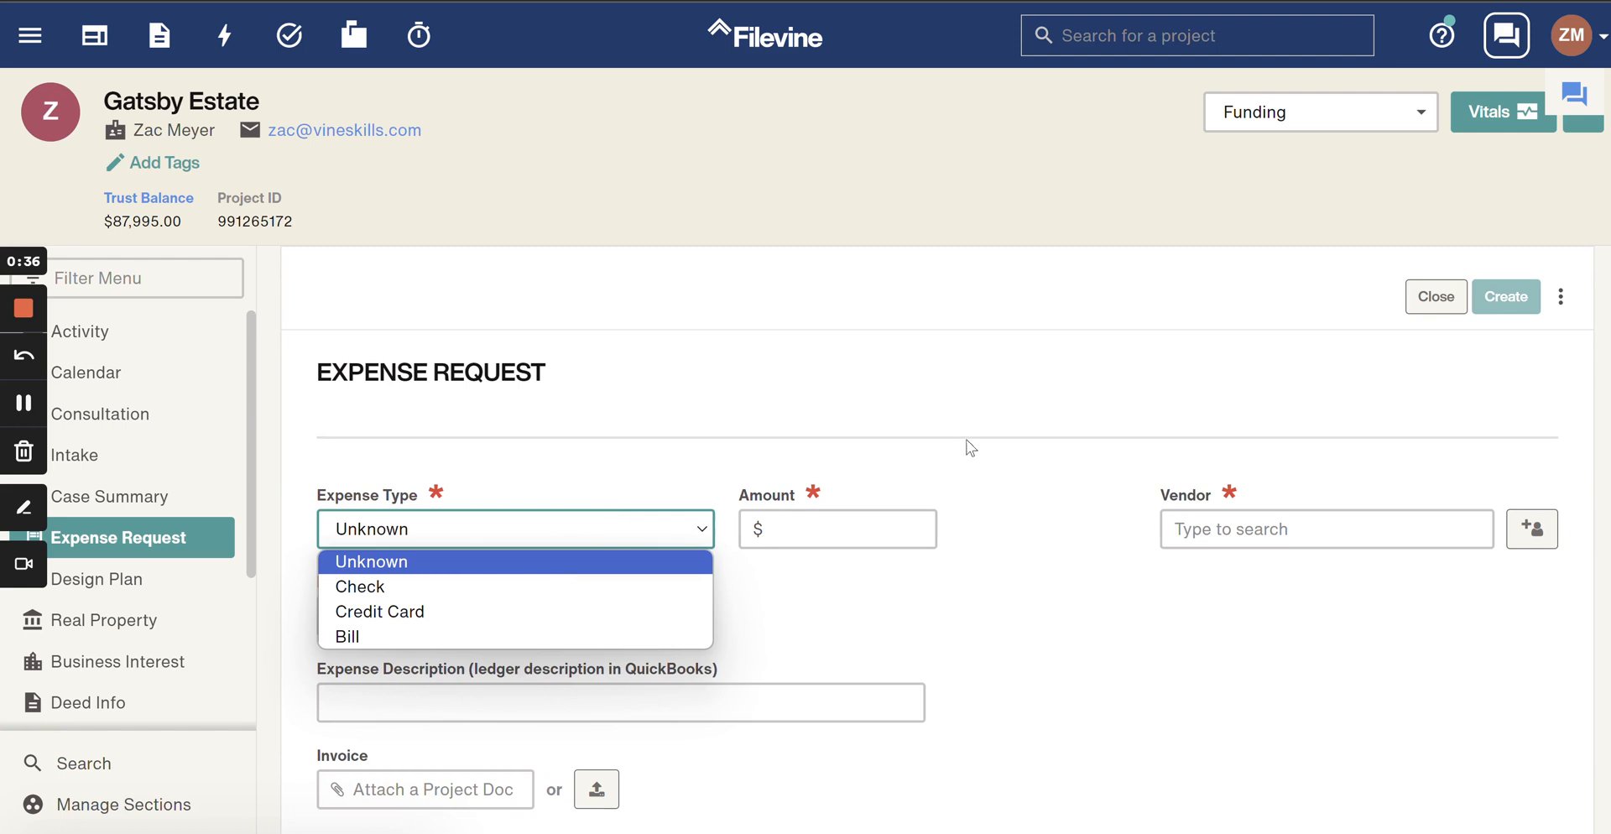
scroll(967, 442, "down", 1)
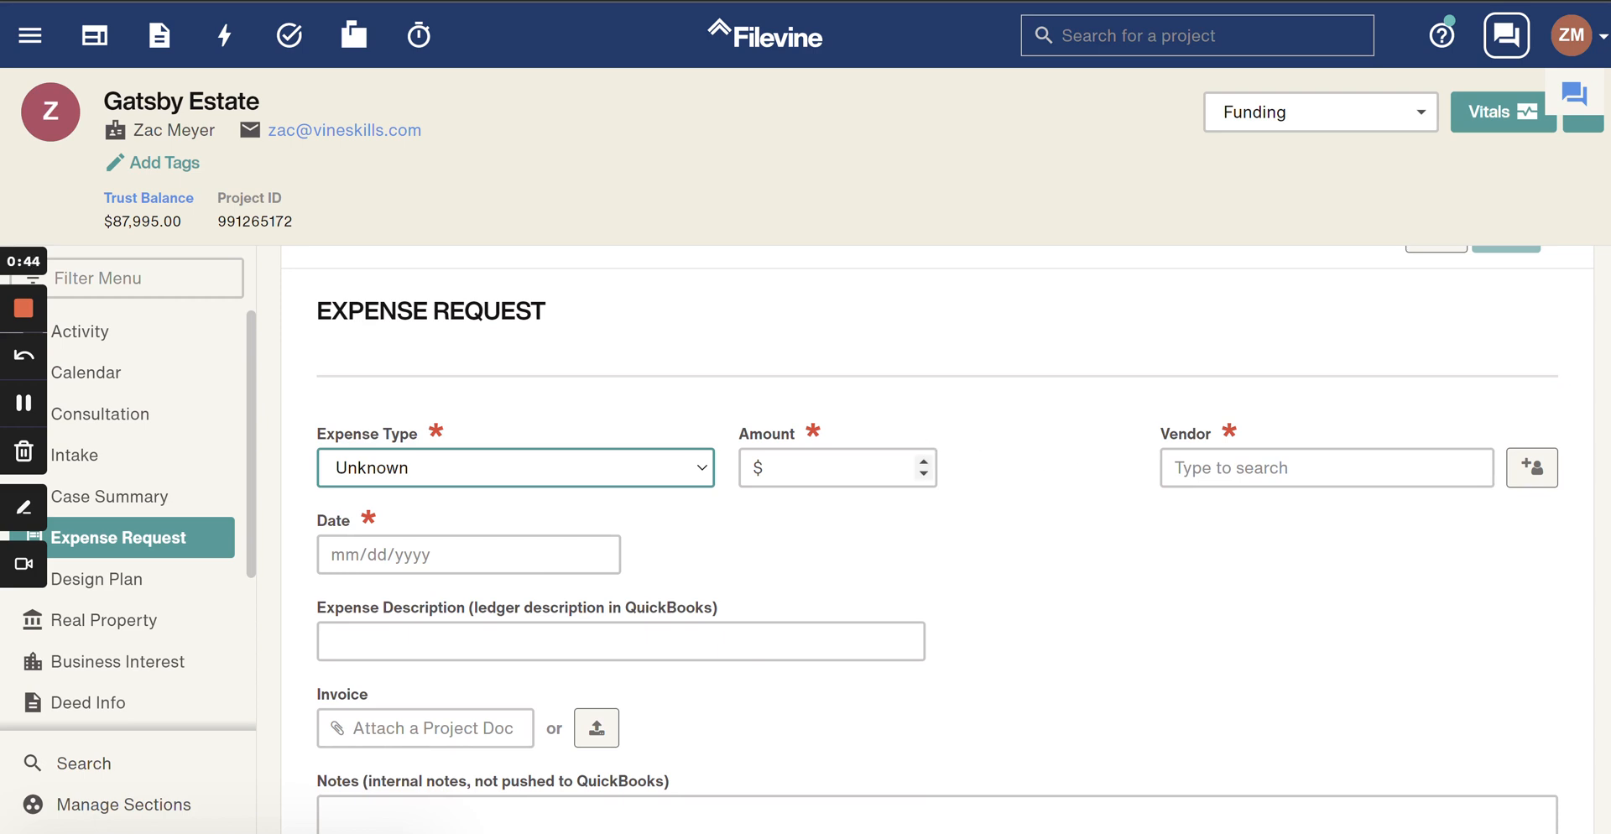
scroll(977, 488, "up", 1)
left_click(1434, 332)
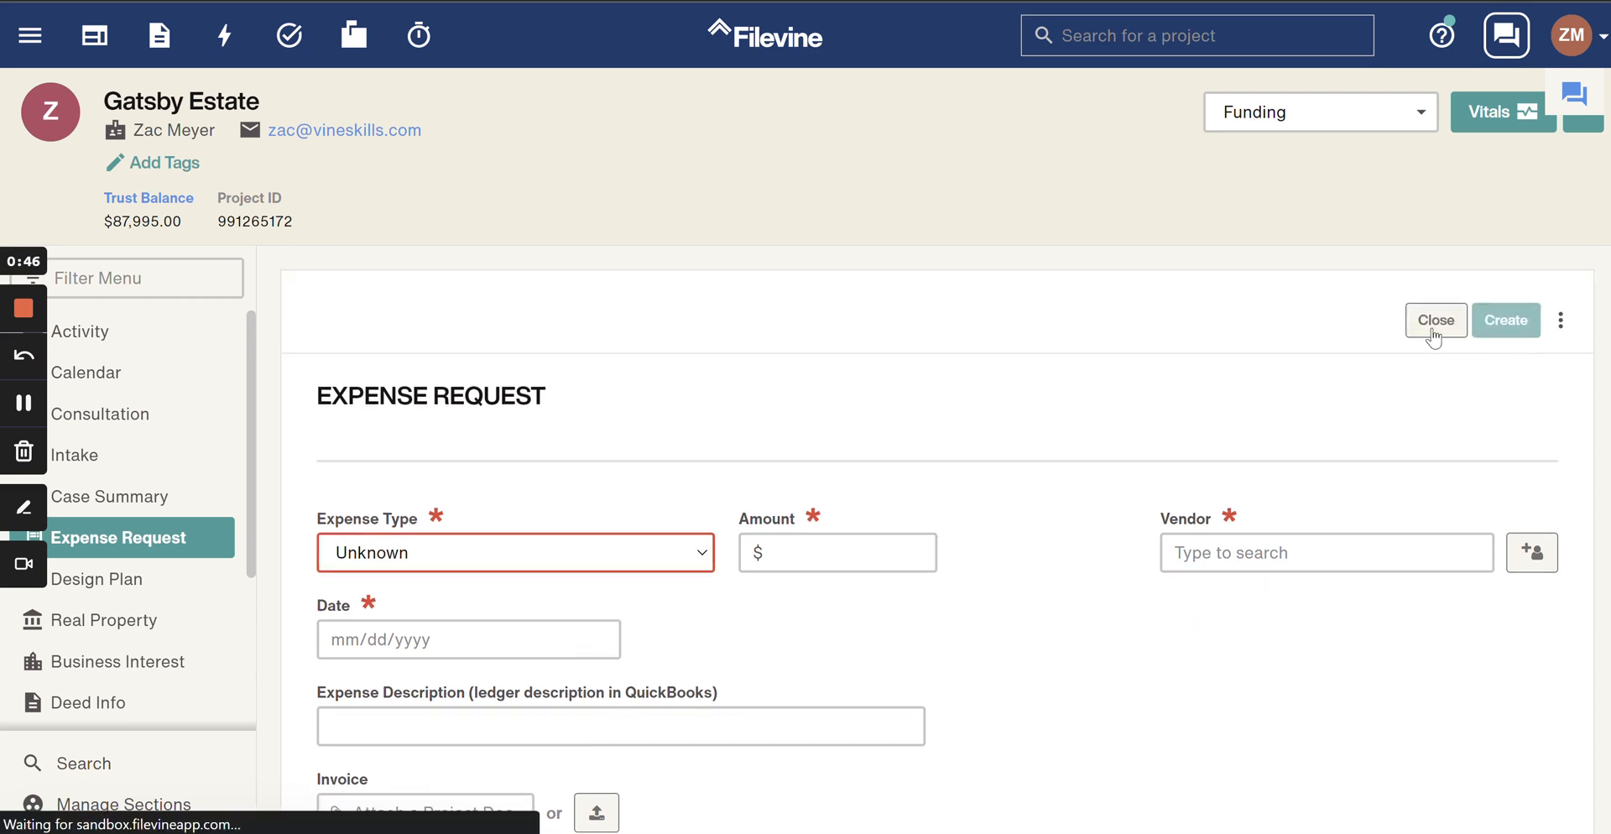
Start a new expense request with the expense type Check and an amount of $100.00.
left_click(366, 301)
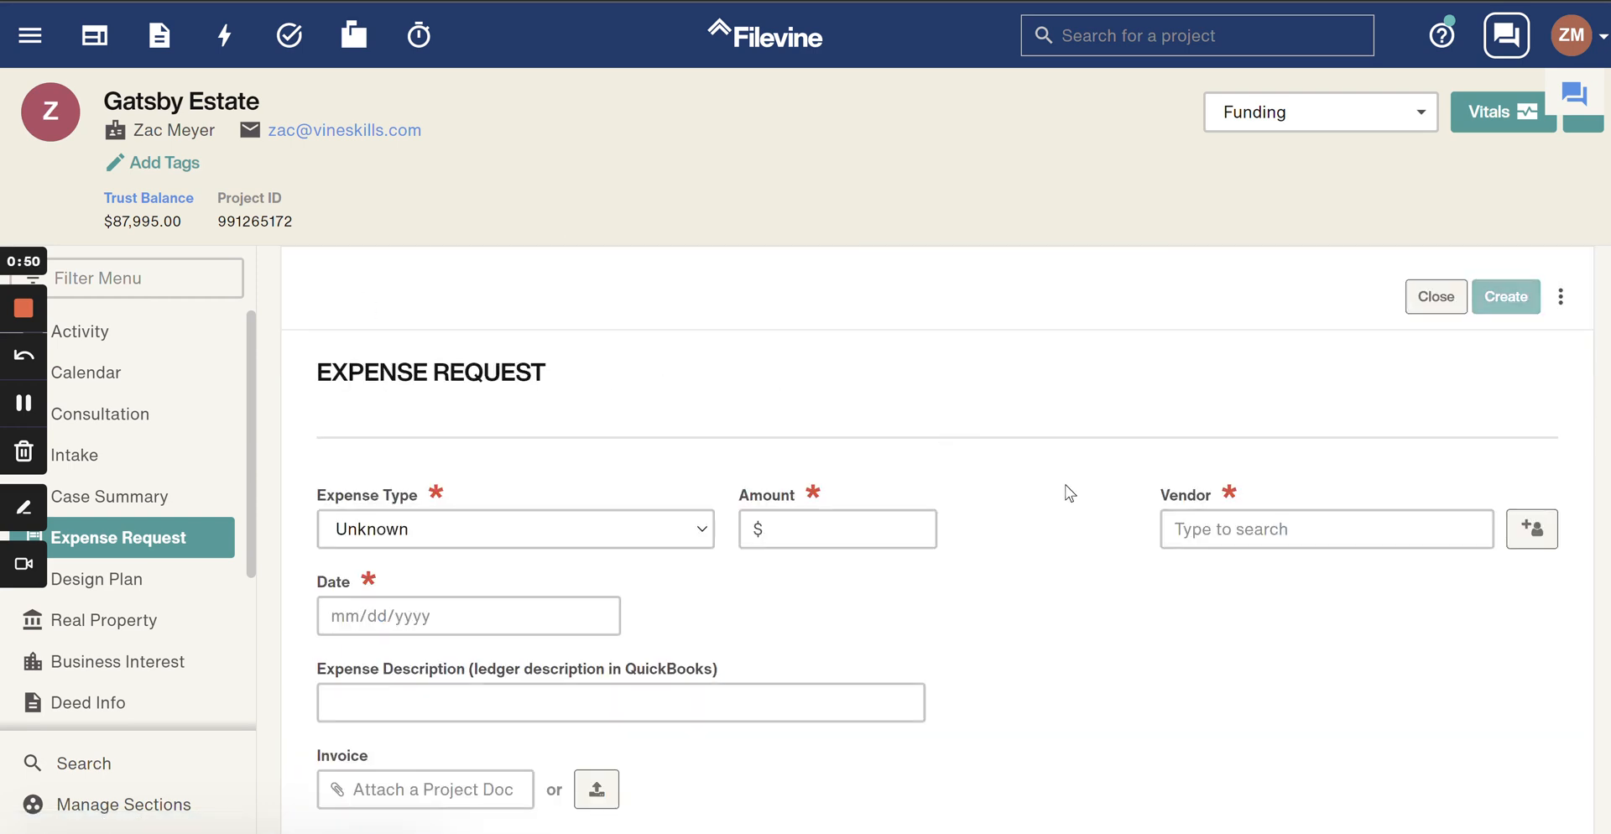
scroll(1065, 485, "down", 1)
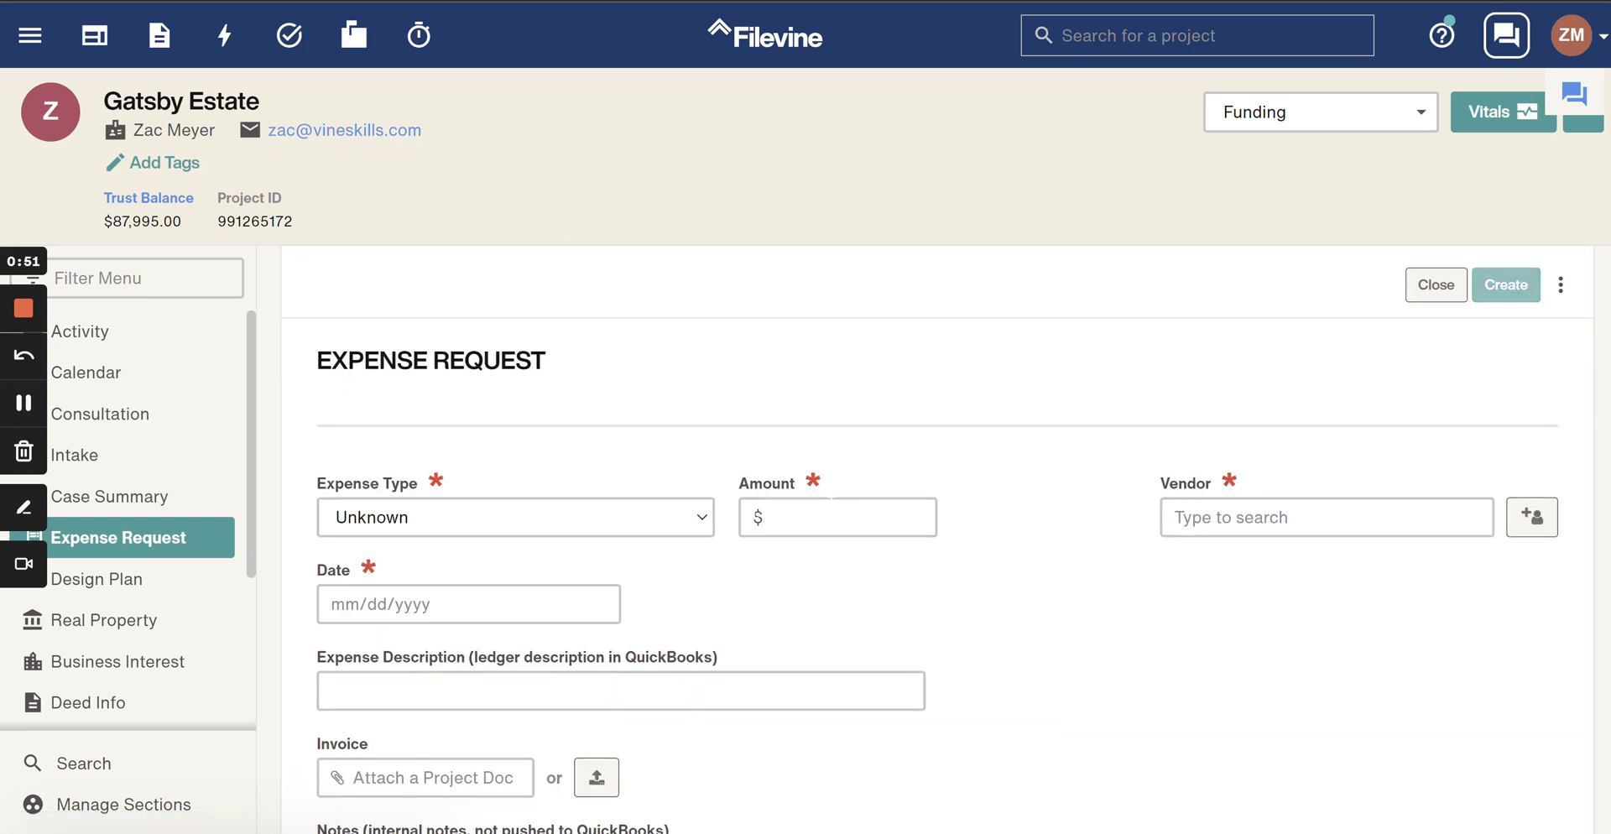
left_click(426, 514)
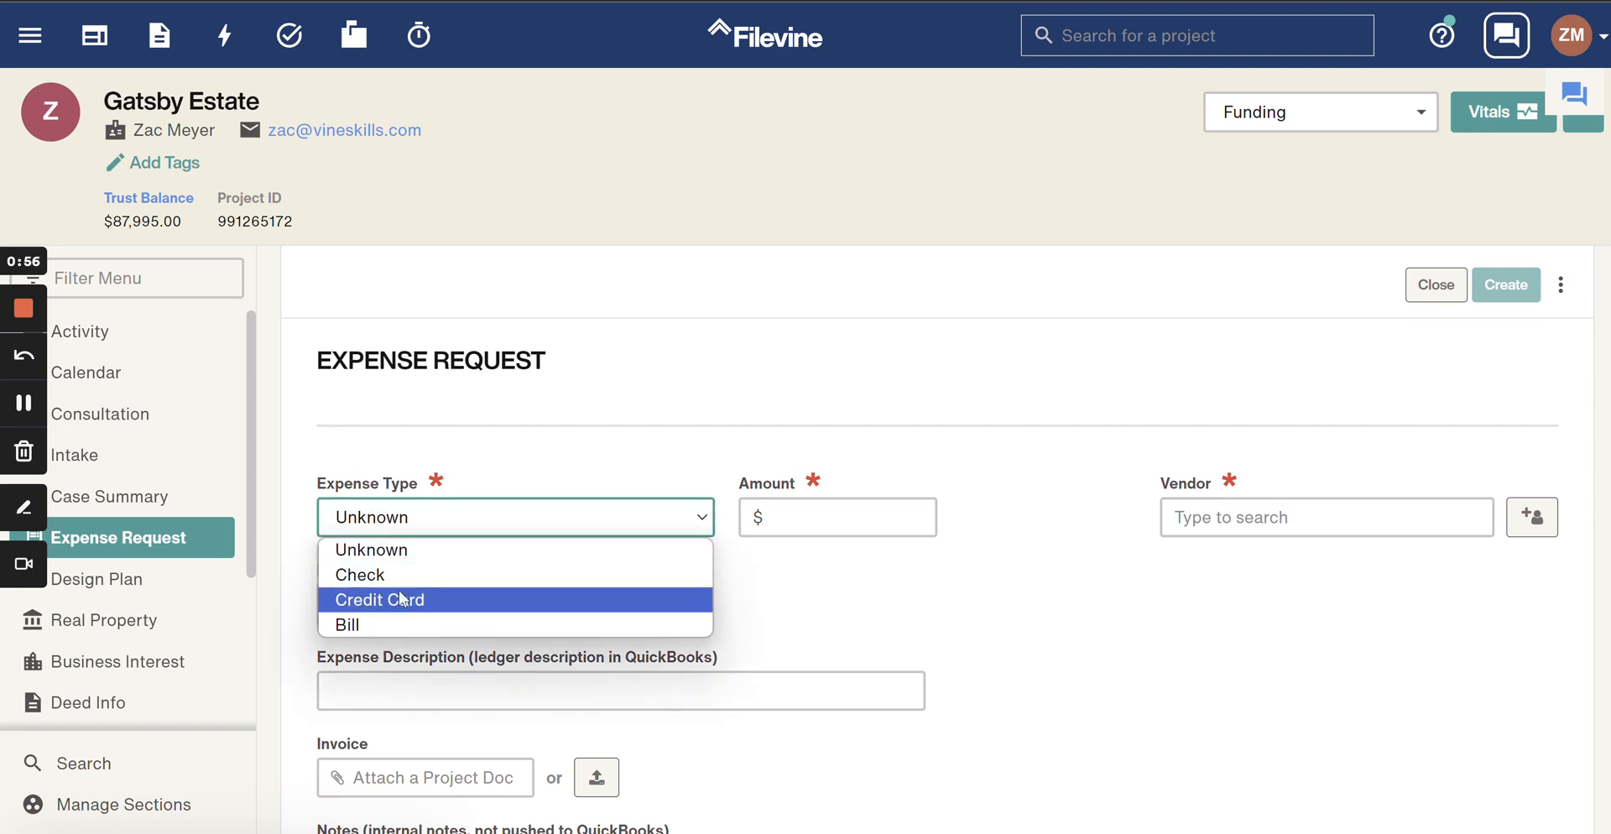
left_click(453, 572)
left_click(873, 551)
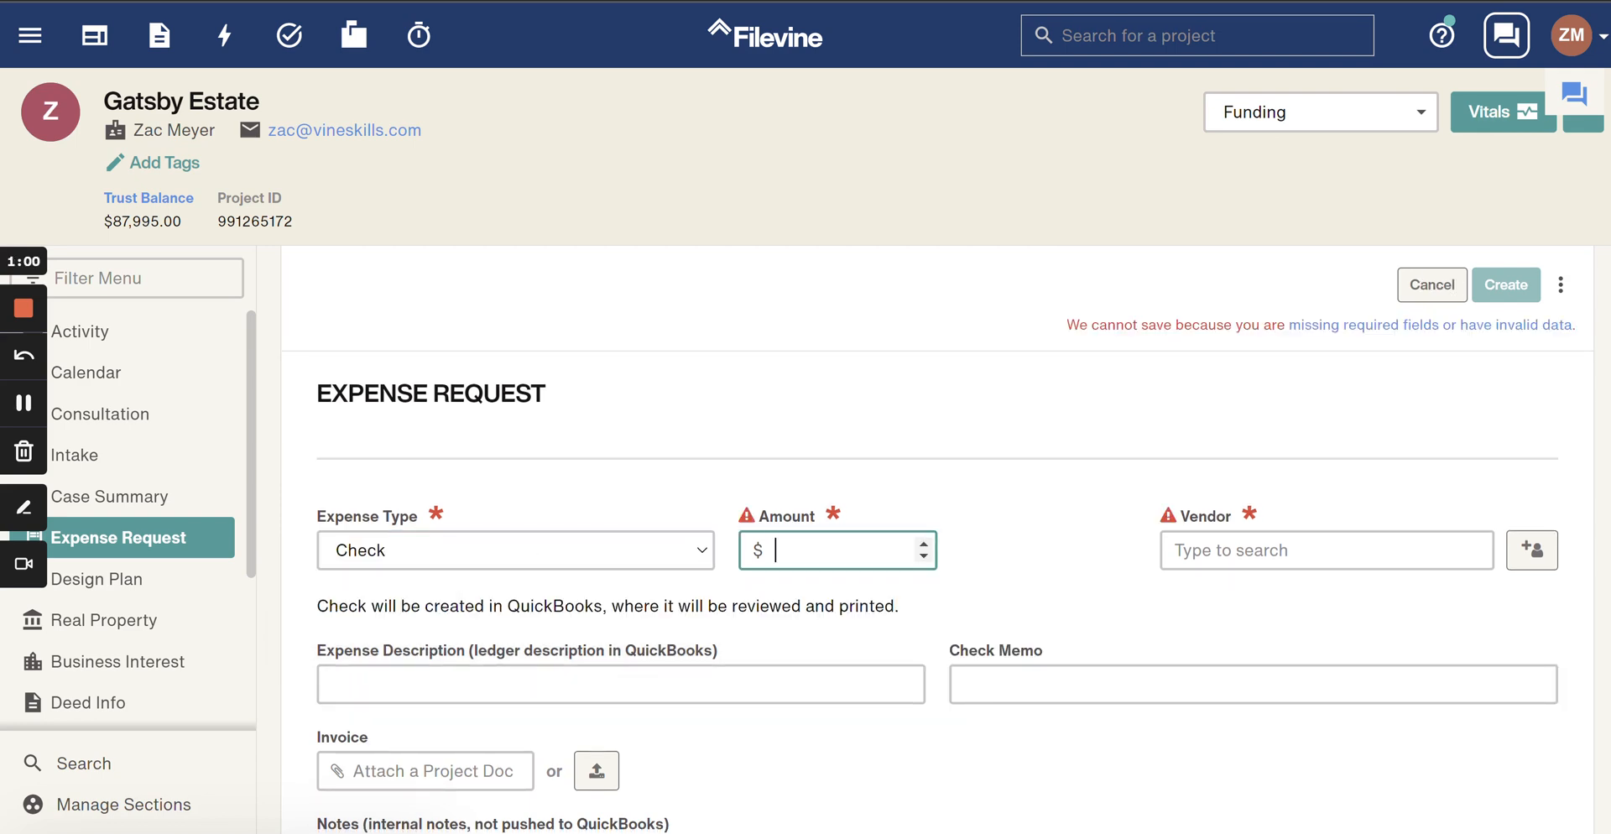
type("100")
key("Tab")
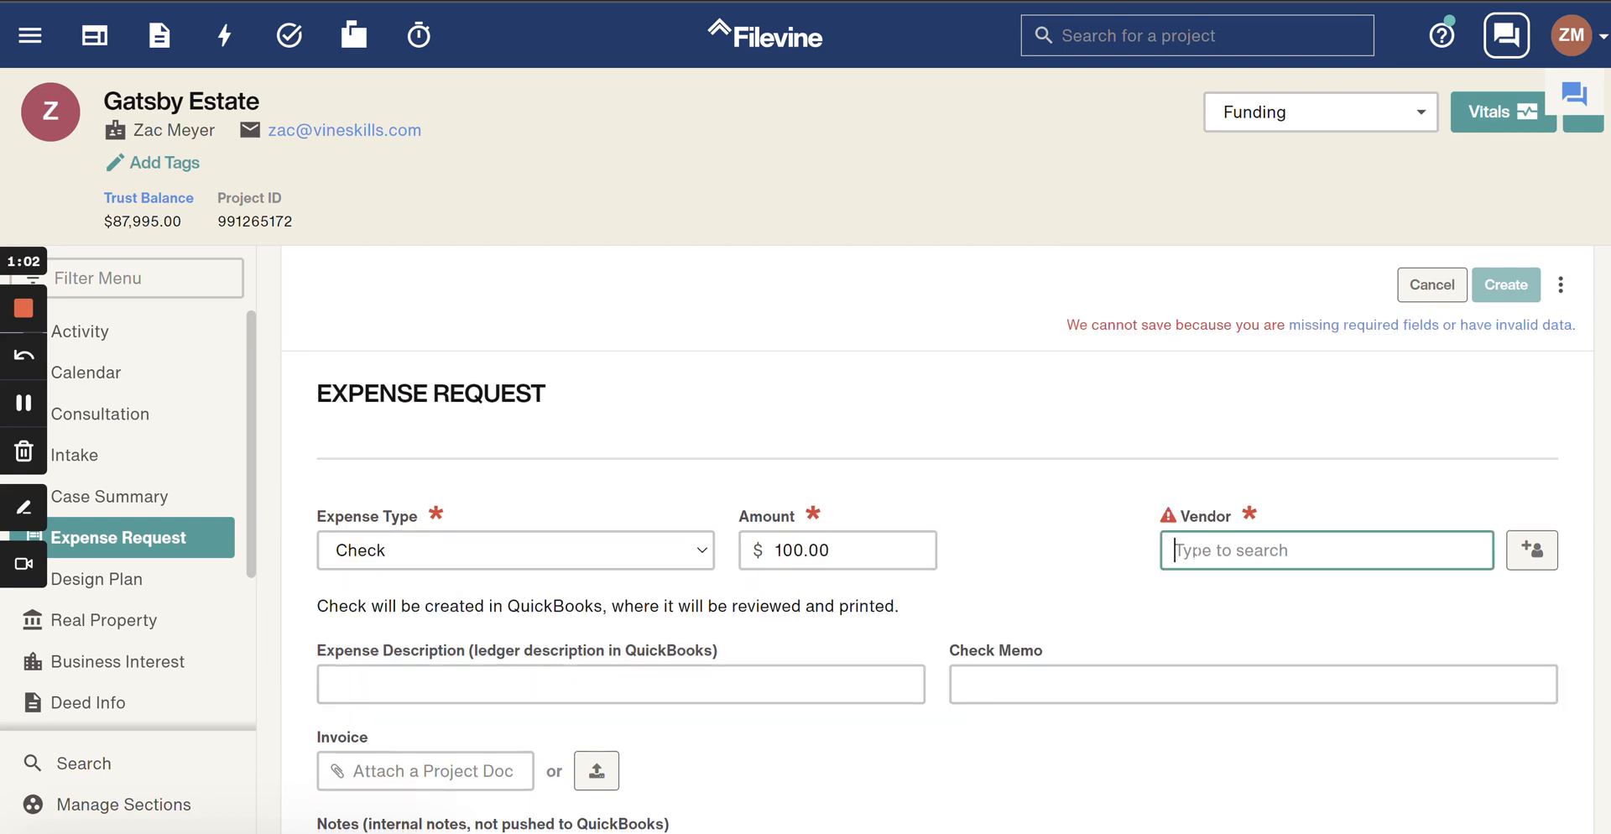
Search the vendors for "count" and assign County Courthouse as the request's vendor.
type("count")
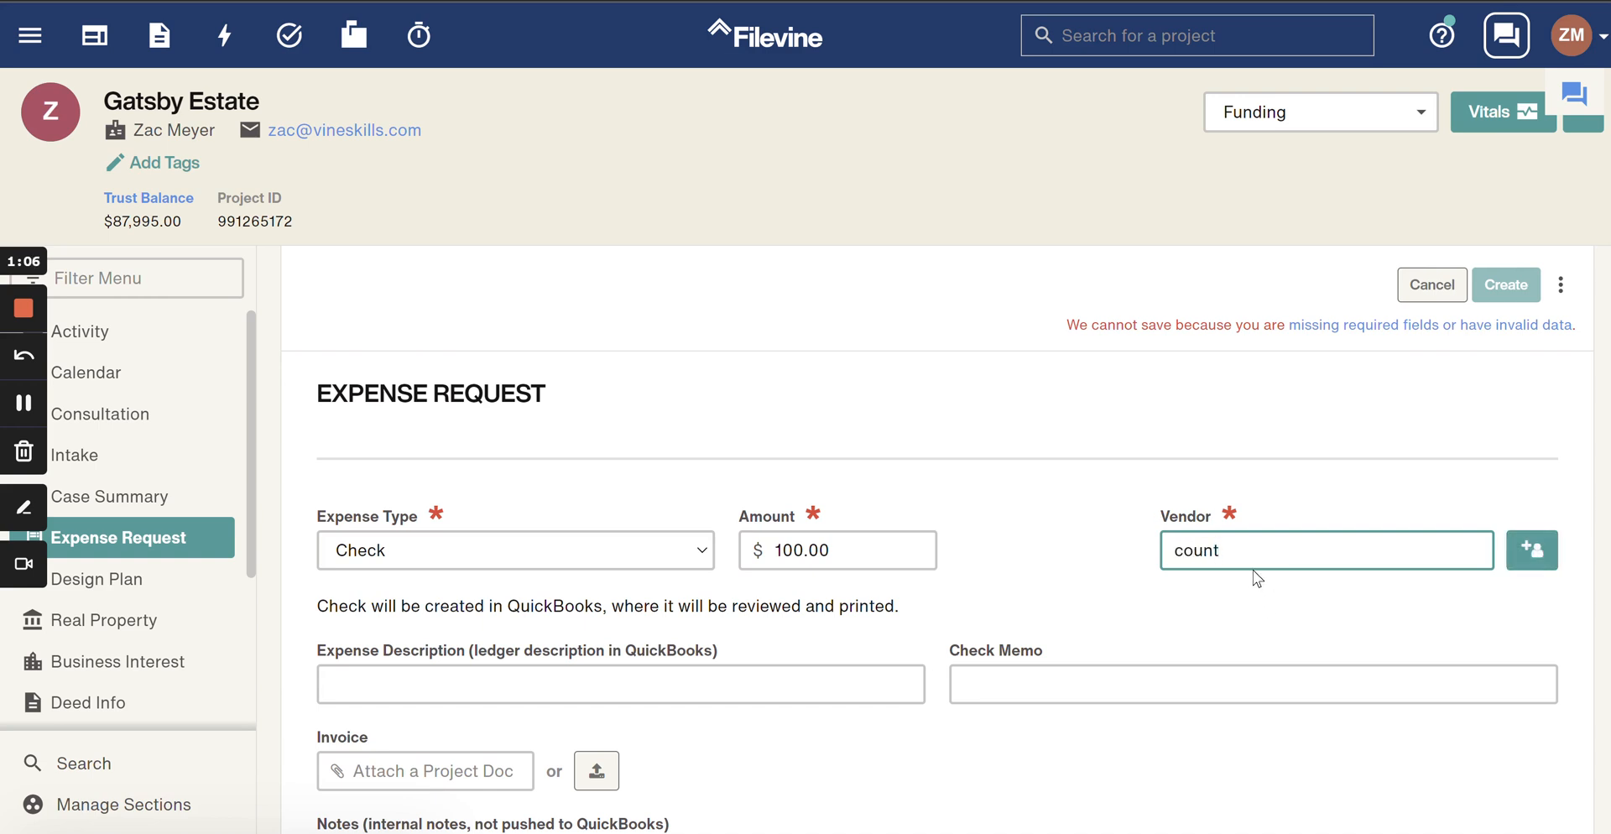
scroll(1018, 485, "down", 2)
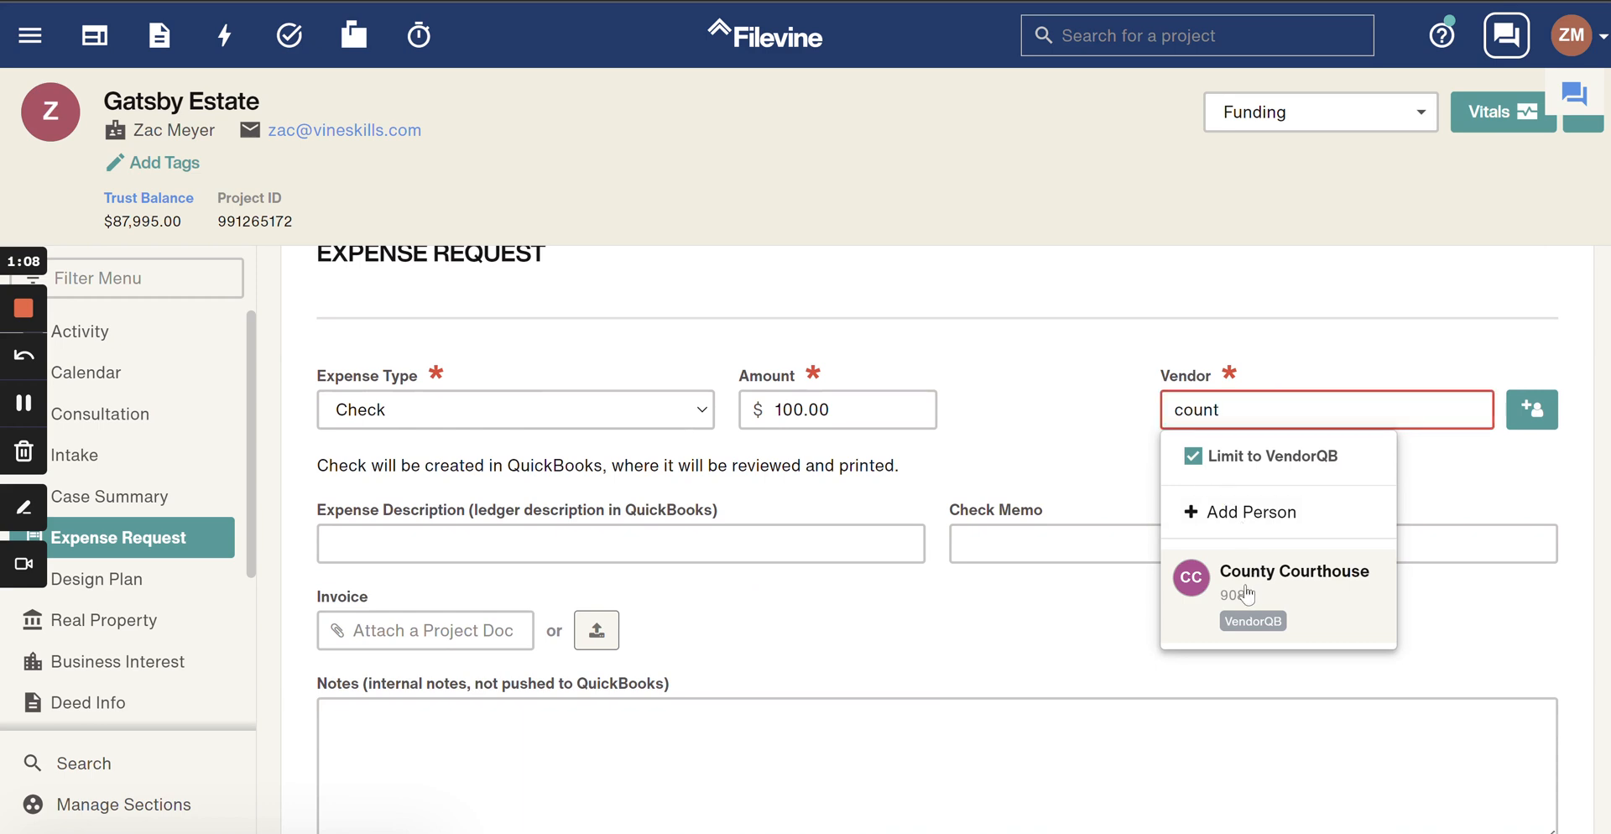
left_click(1246, 579)
Enter "Expense Description" as the ledger description and "Check Memo" as the check memo.
left_click(587, 596)
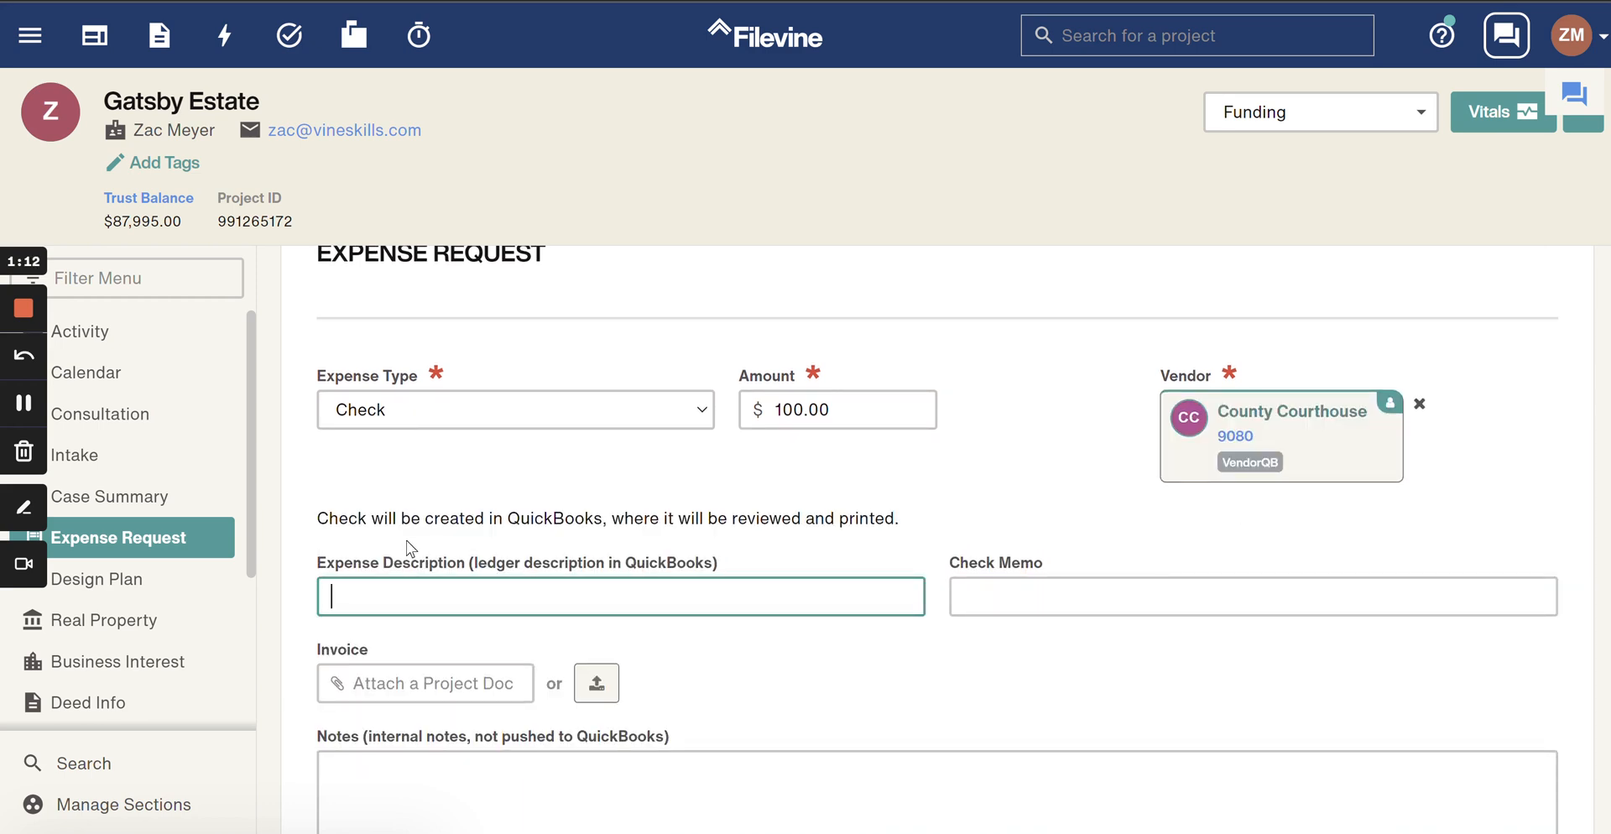
type("Expense Descri")
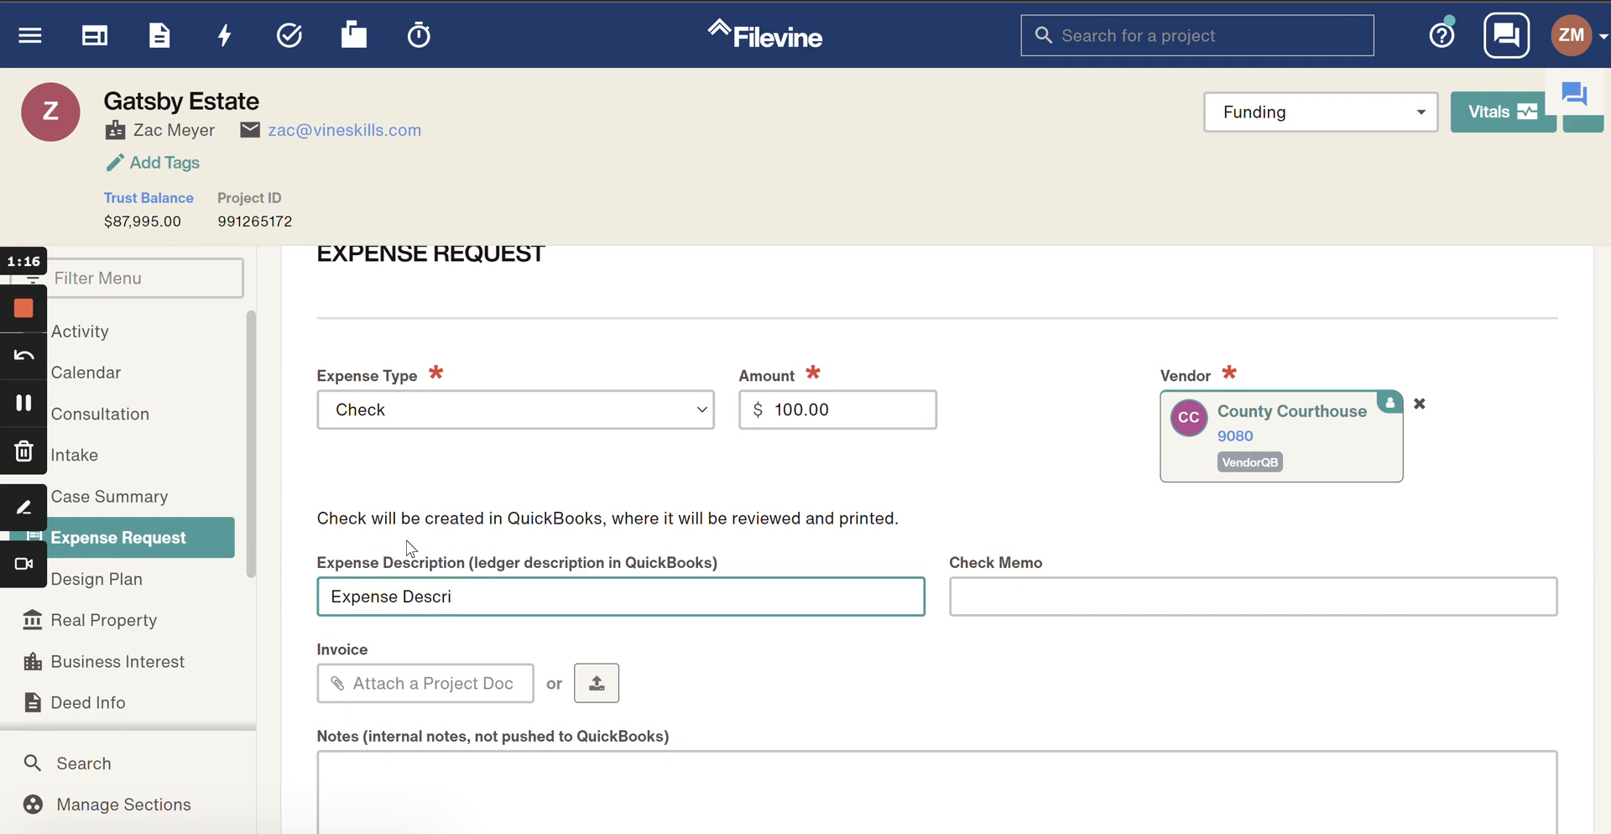
type("ption")
key("Tab")
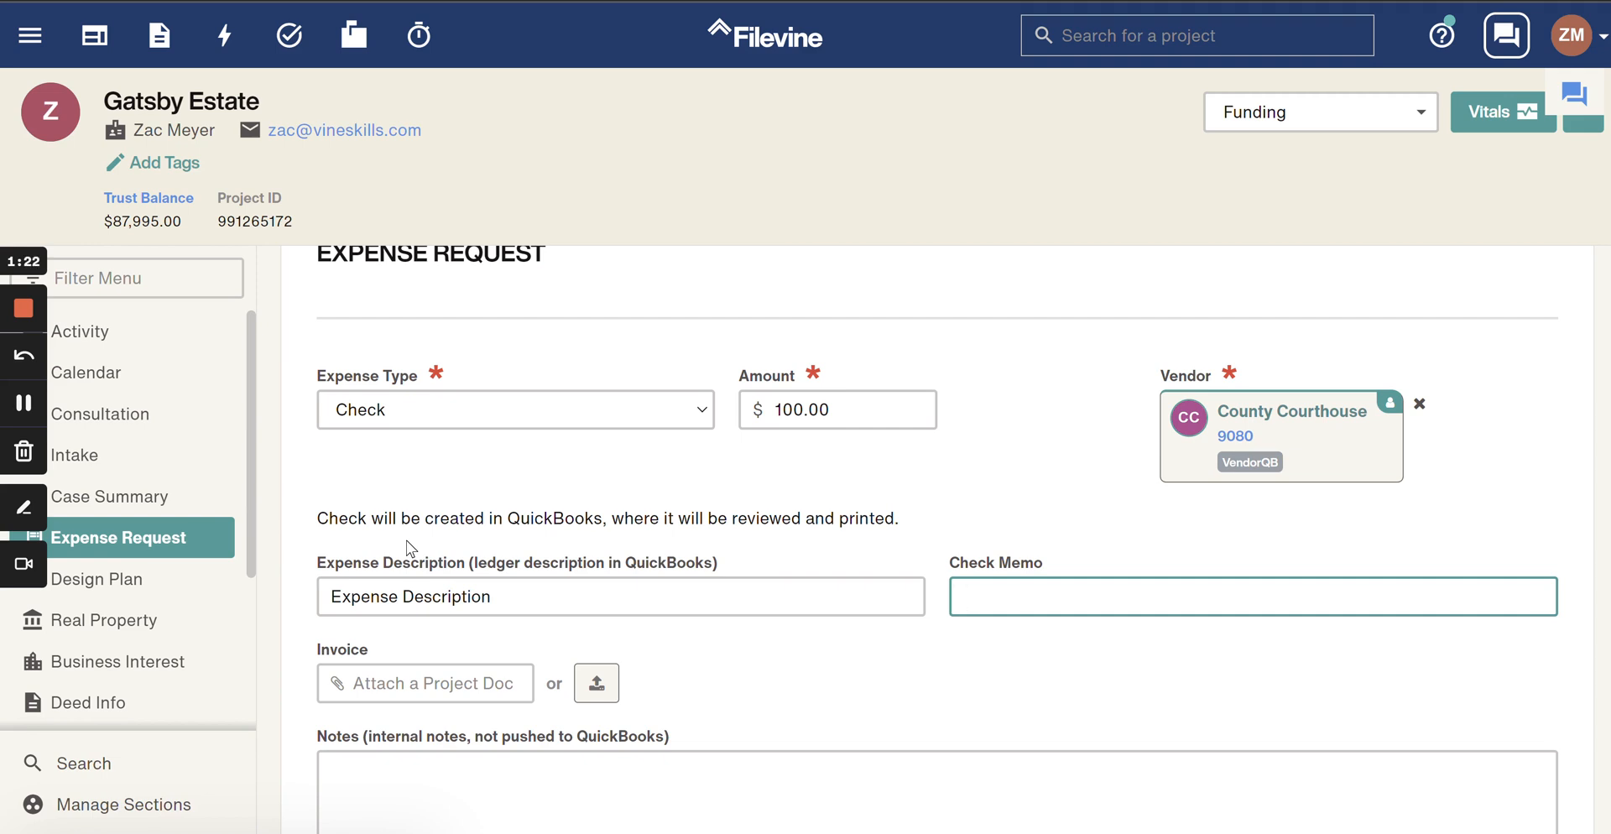
type("Check Memo")
Attach the project document "Gatsby Estate - Invoice #362 (Final).pdf" as the request's invoice.
scroll(997, 462, "down", 1)
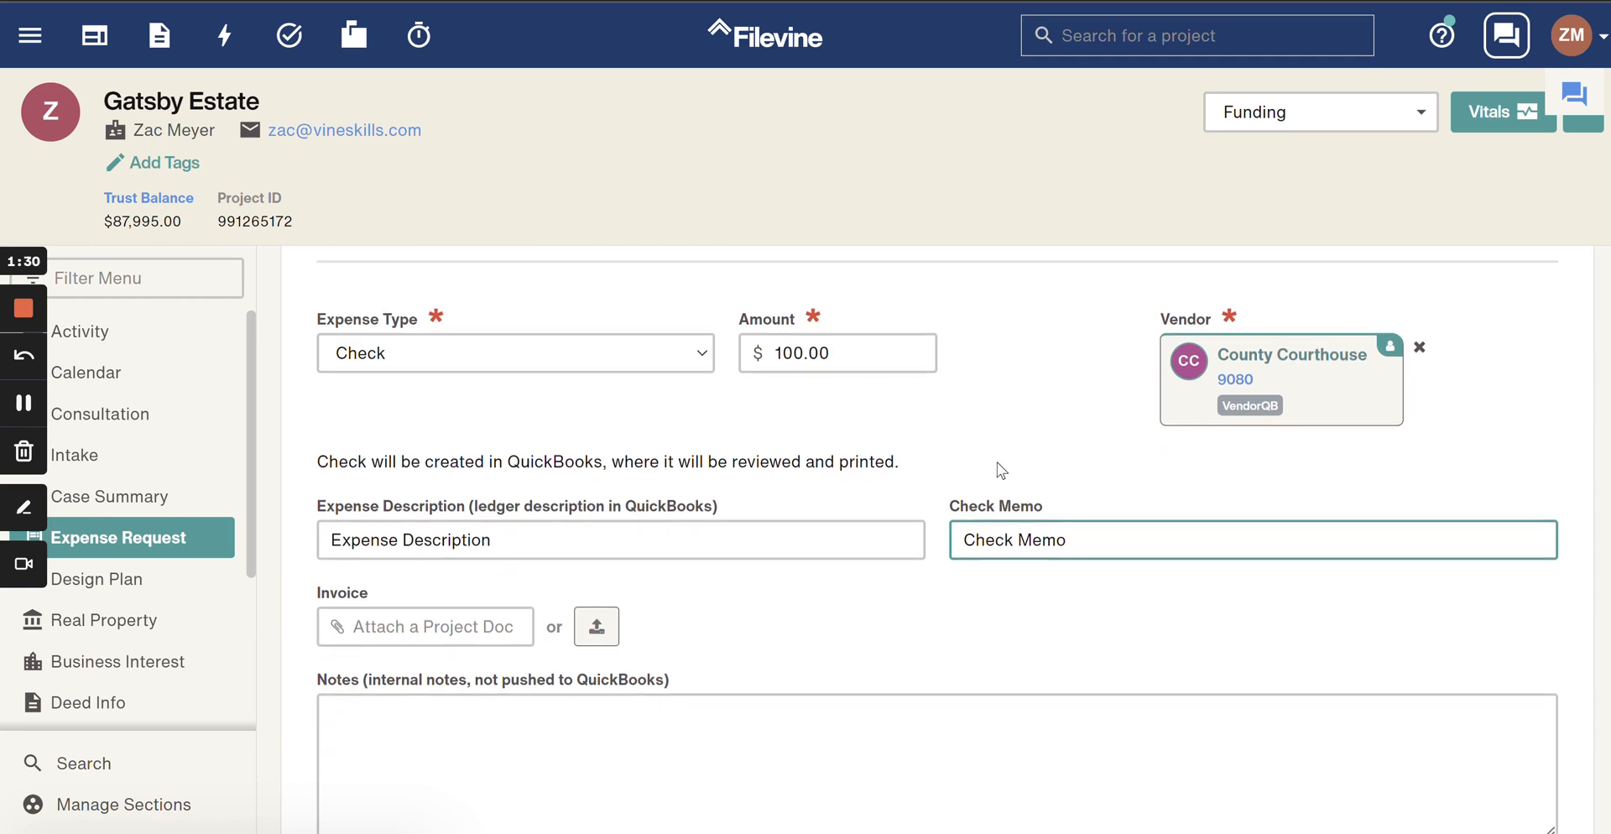
left_click(437, 627)
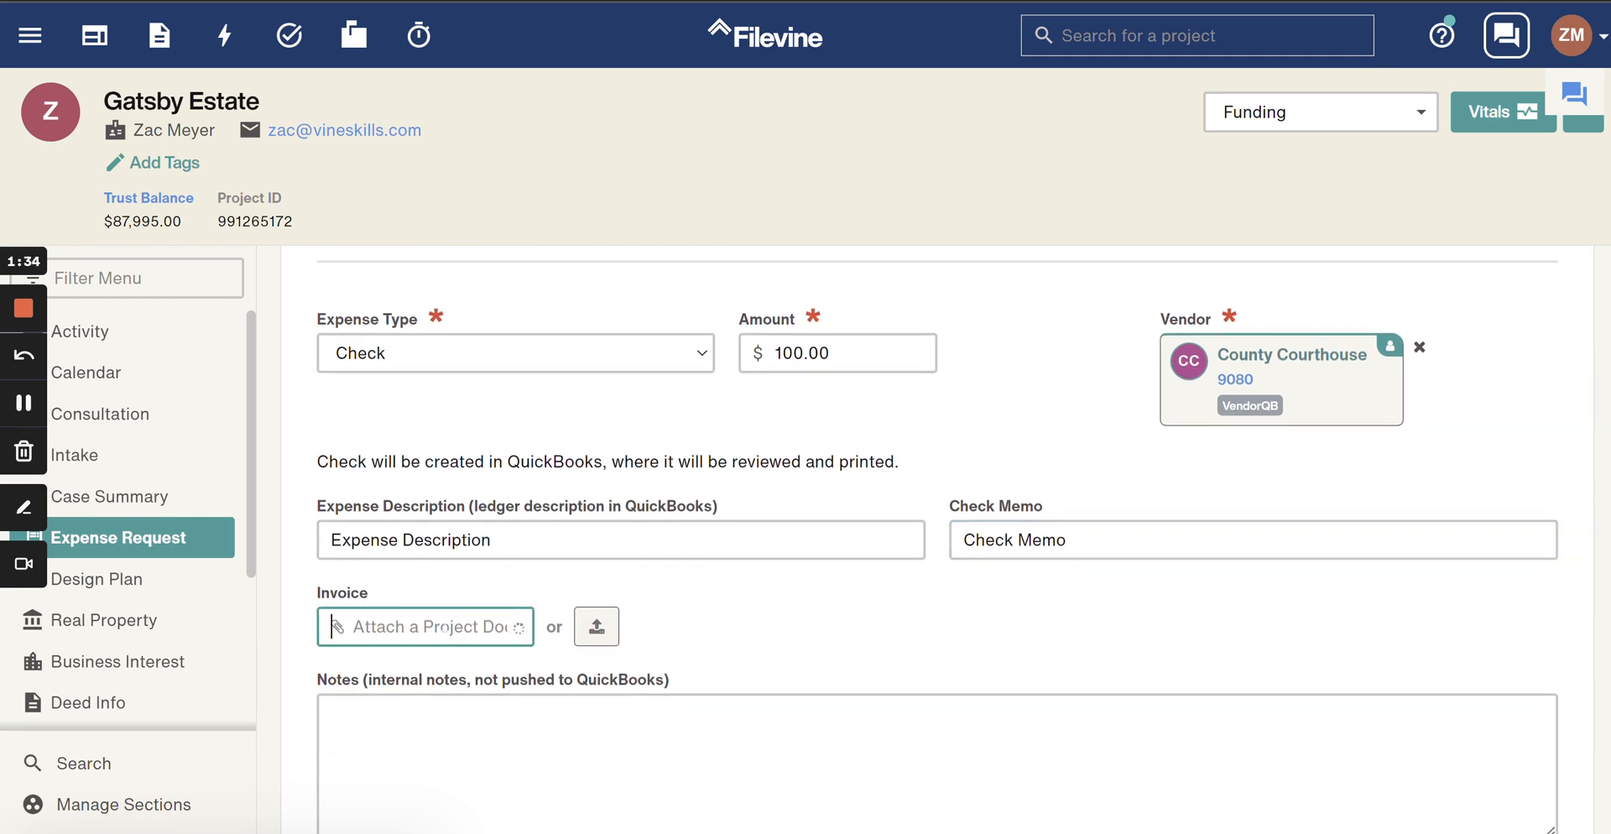
left_click(492, 674)
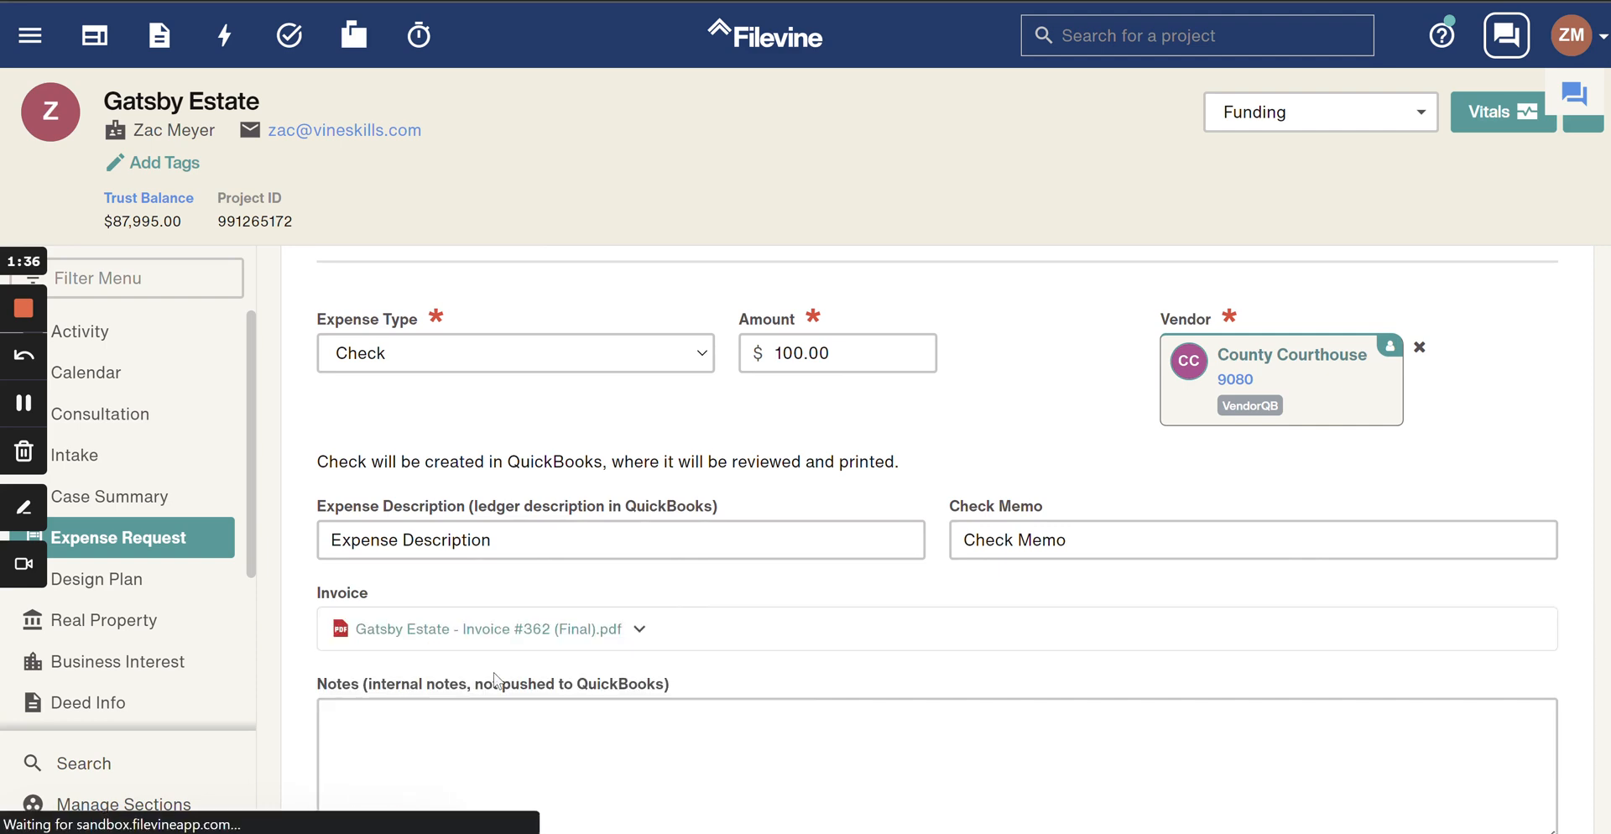
Review the filled-in expense request fields, the internal notes field and the billing and QuickBooks options.
scroll(361, 693, "up", 1)
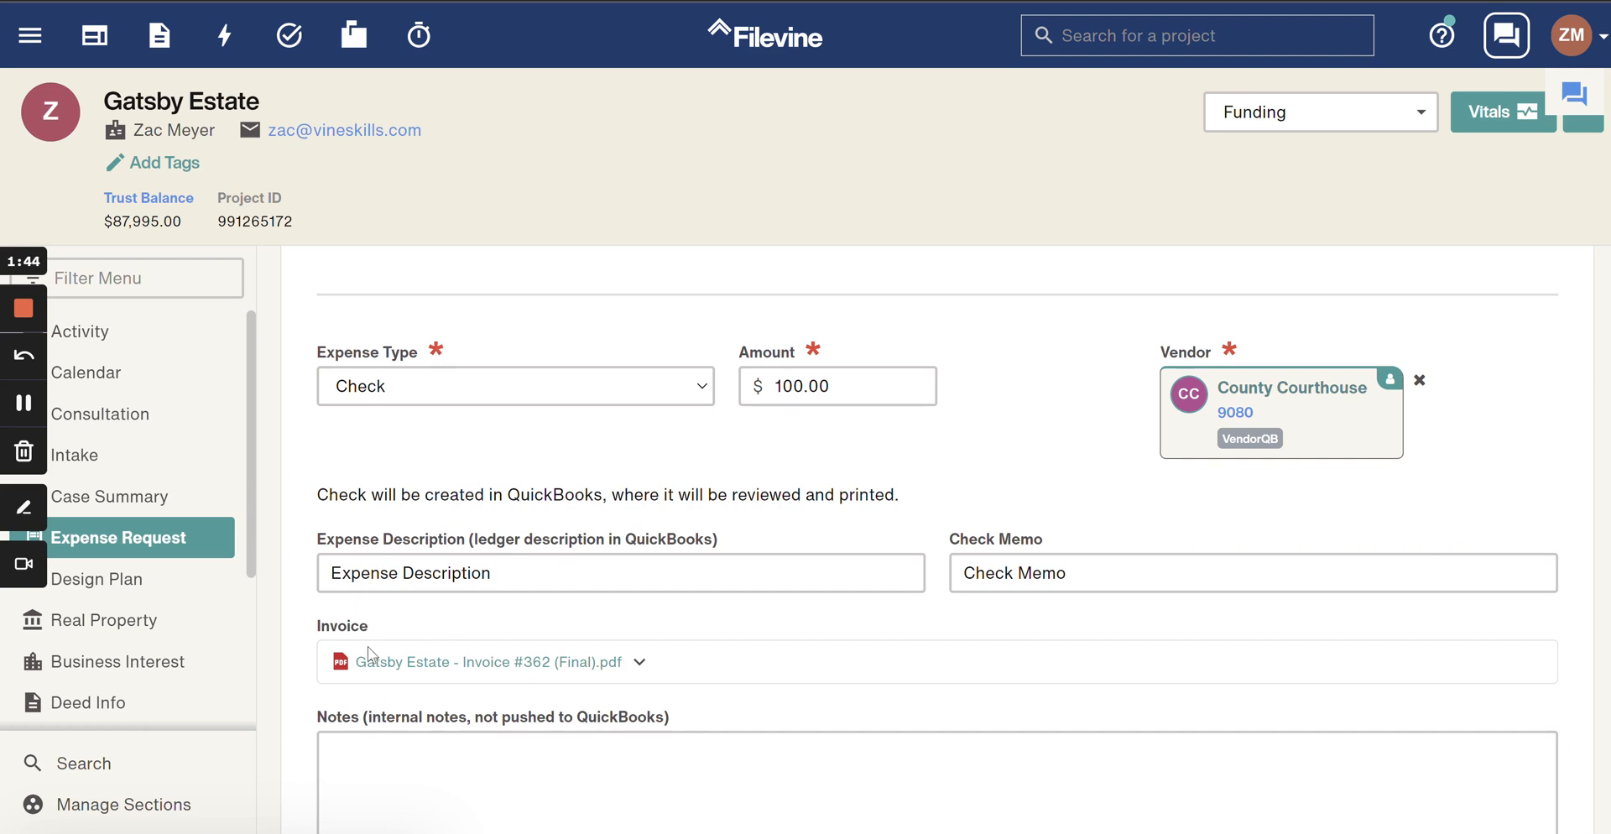
scroll(1163, 660, "up", 2)
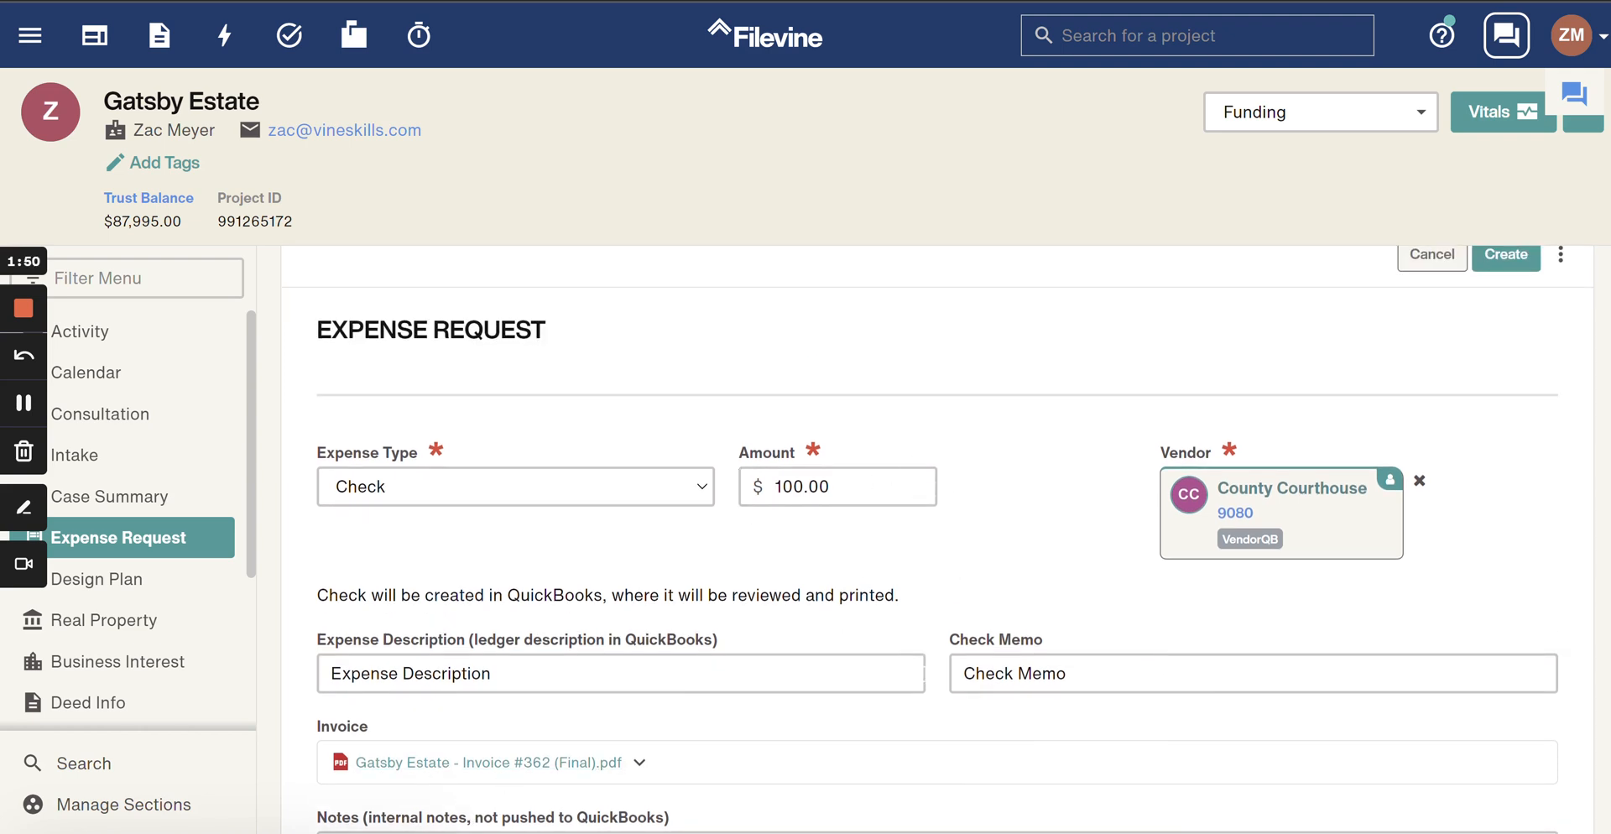
scroll(976, 573, "down", 2)
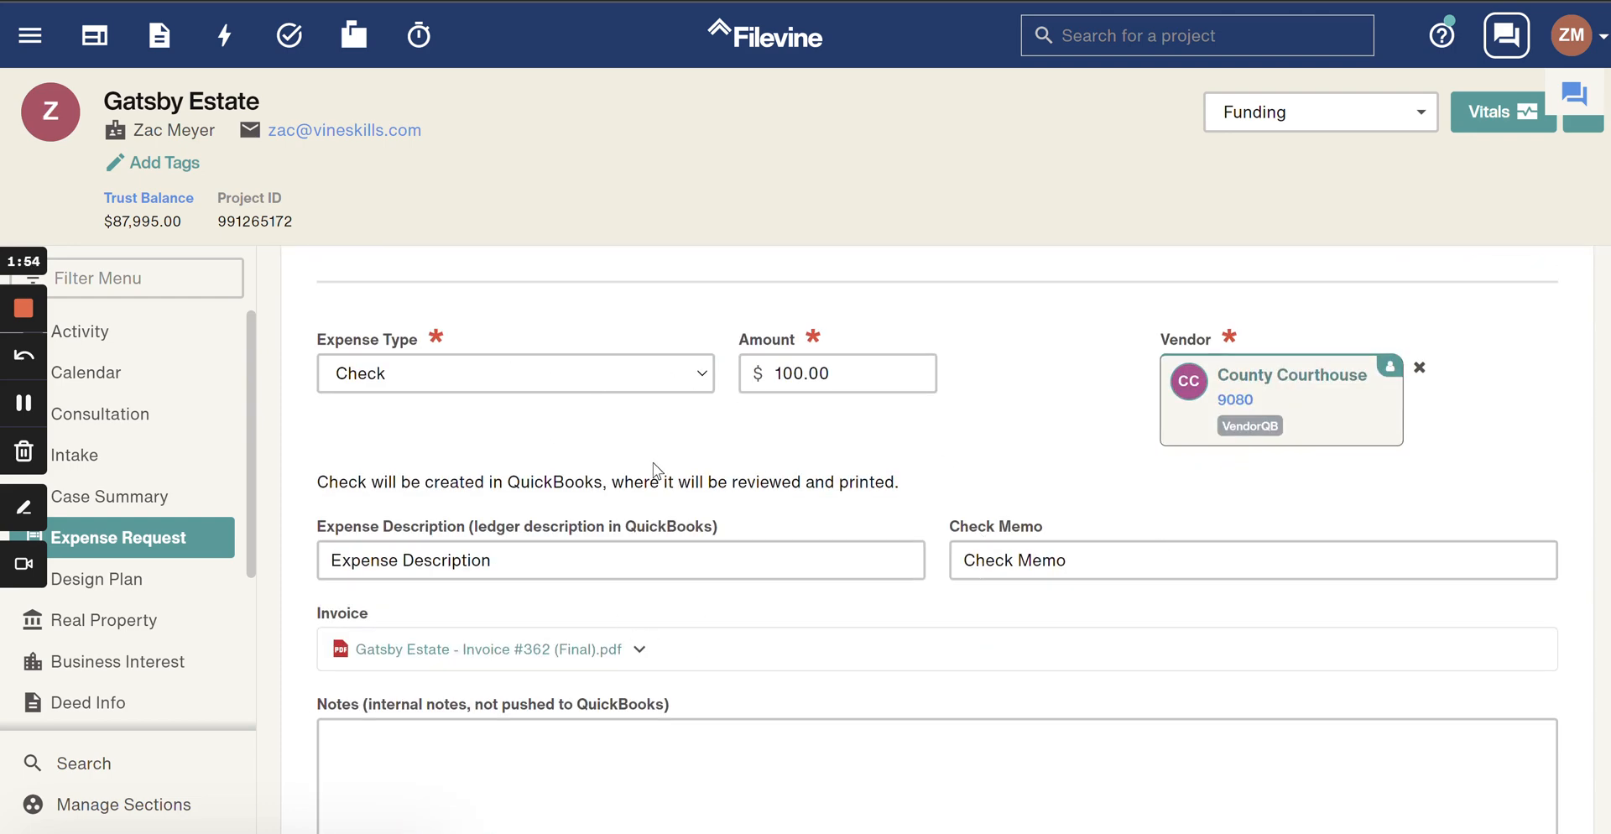
scroll(653, 461, "down", 3)
scroll(653, 461, "down", 1)
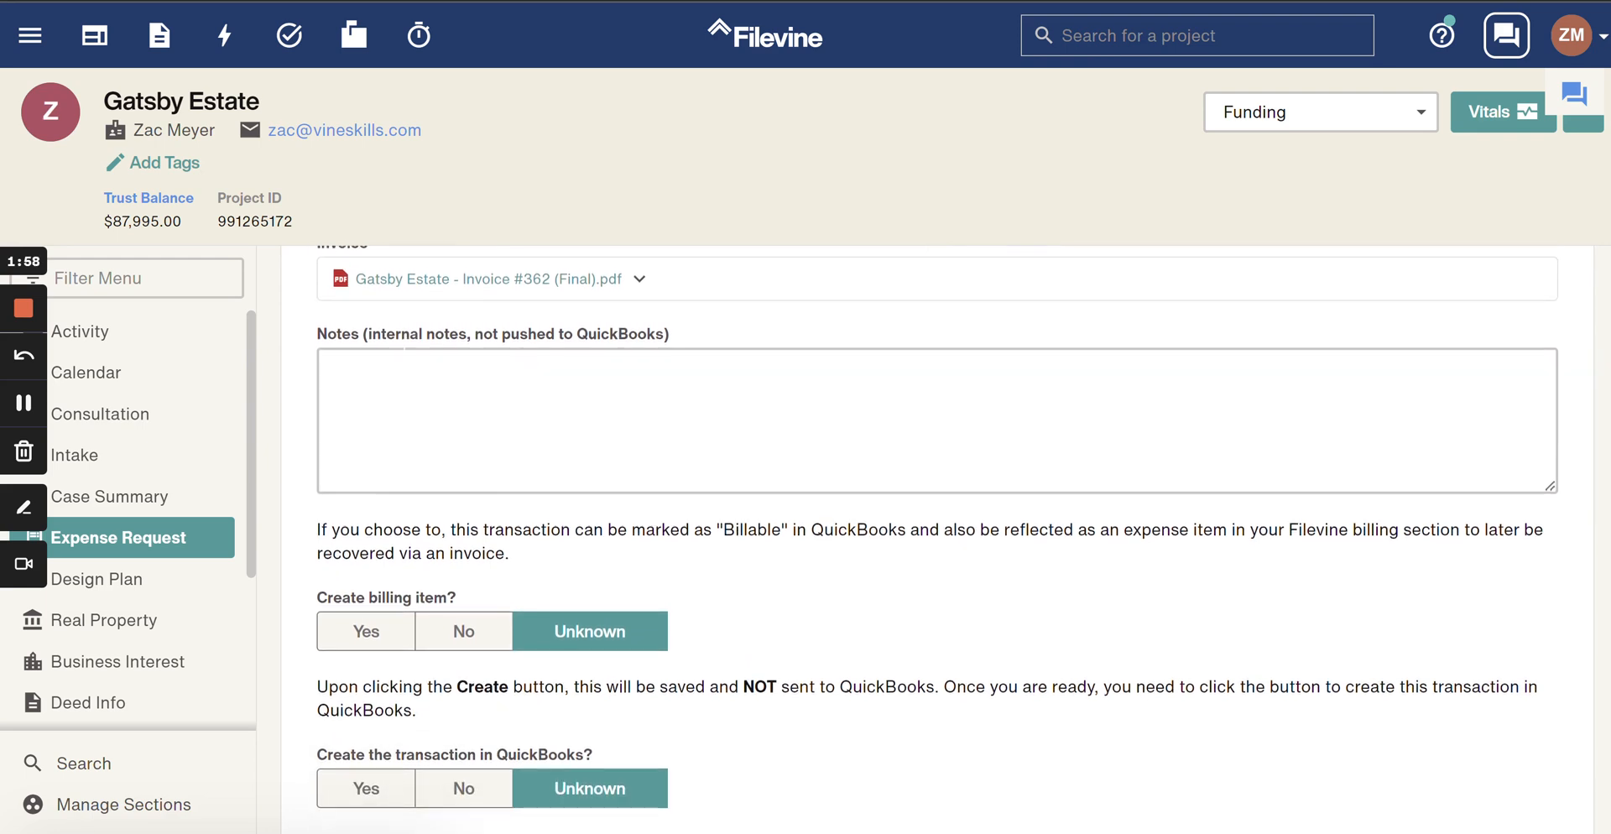
left_click(349, 369)
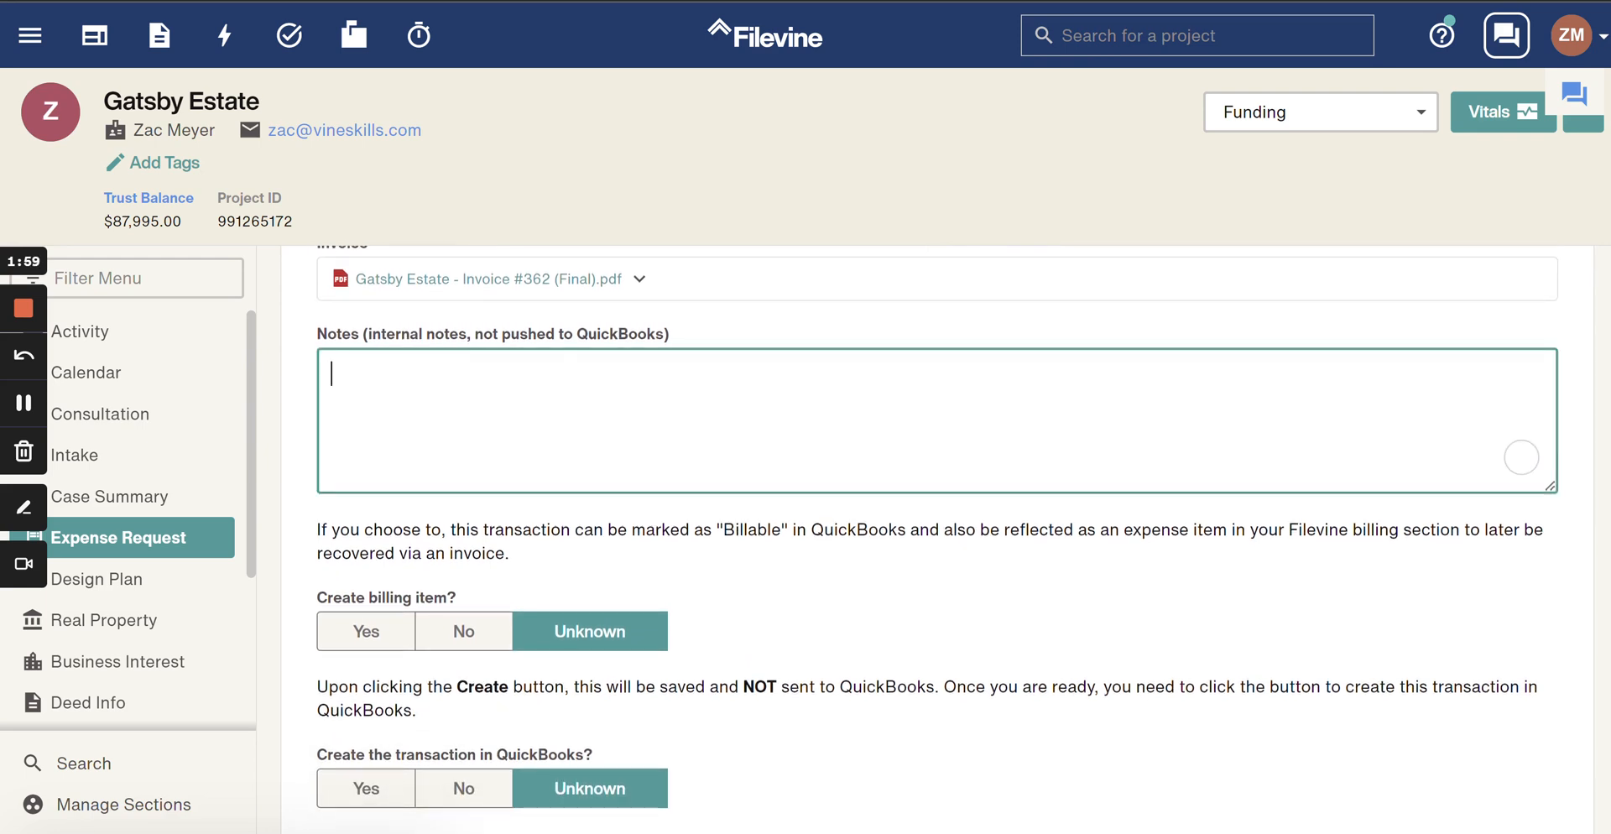
left_click(369, 336)
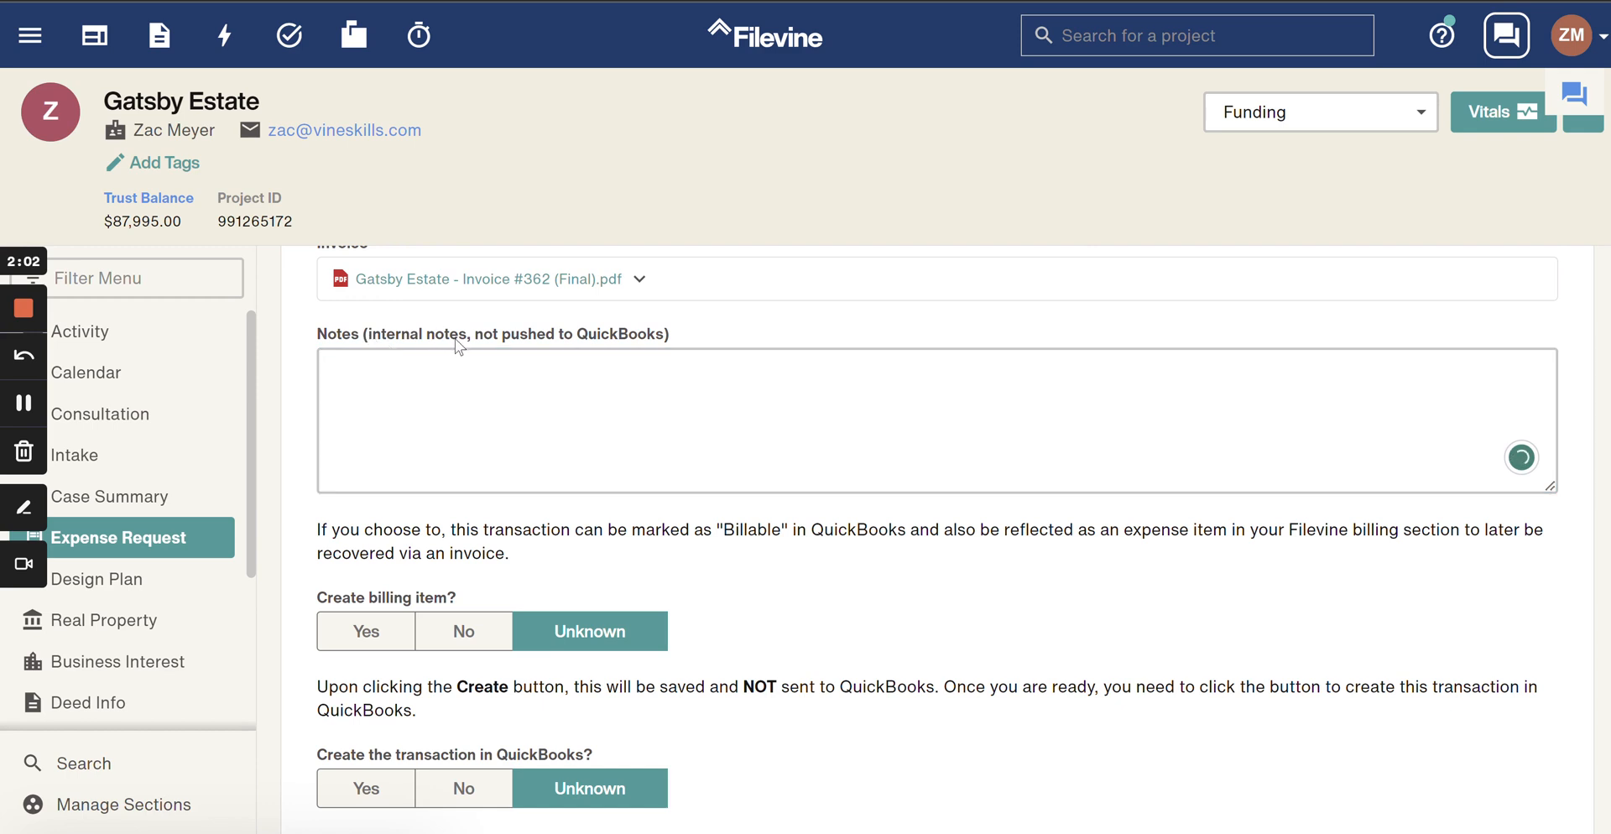
left_click(512, 487)
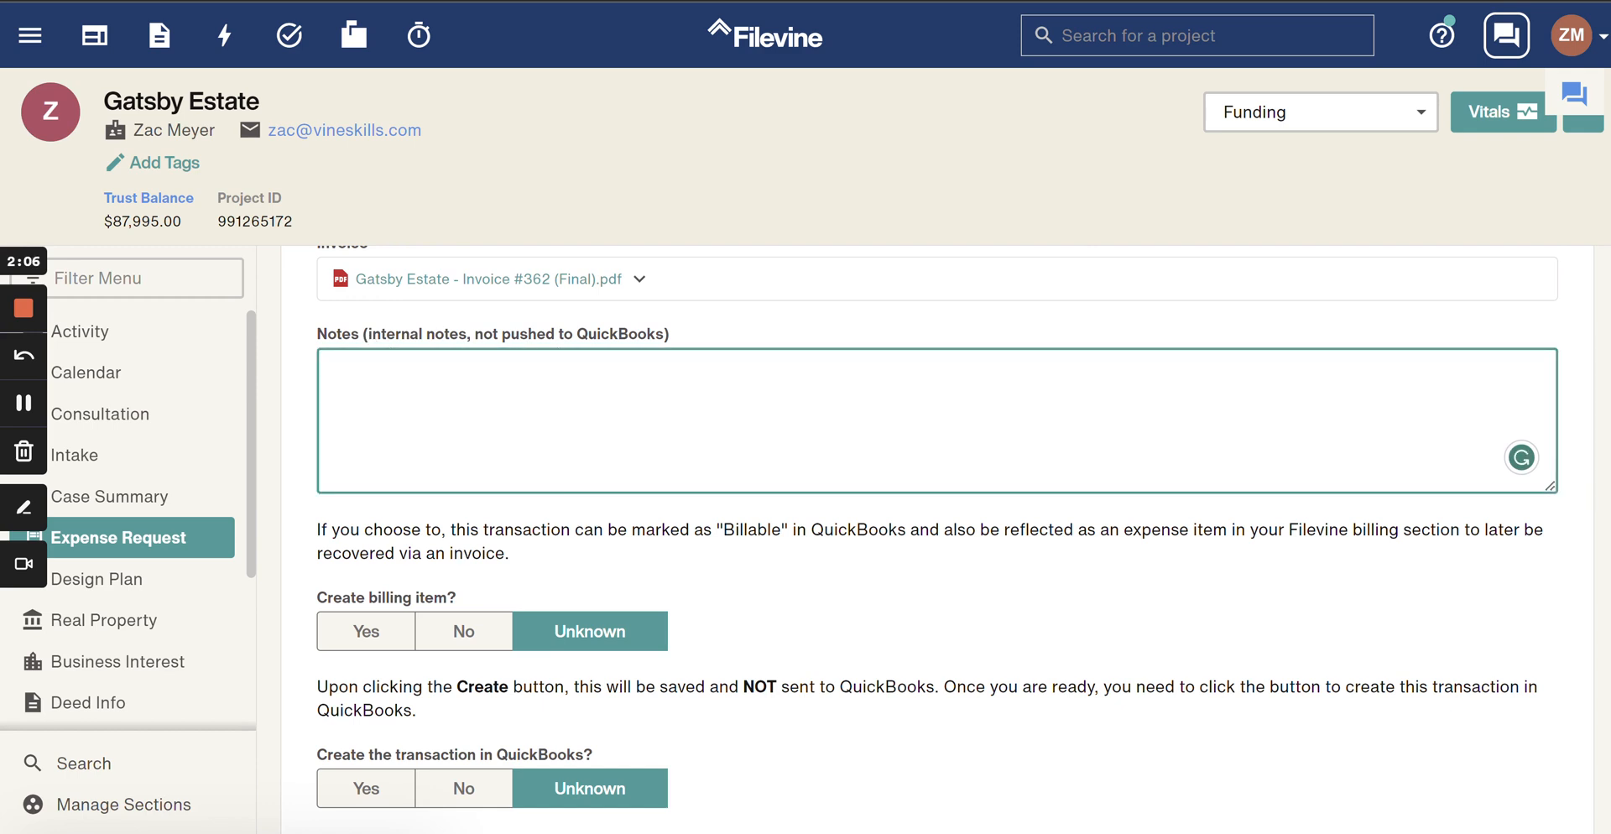
scroll(938, 528, "down", 1)
scroll(671, 541, "down", 1)
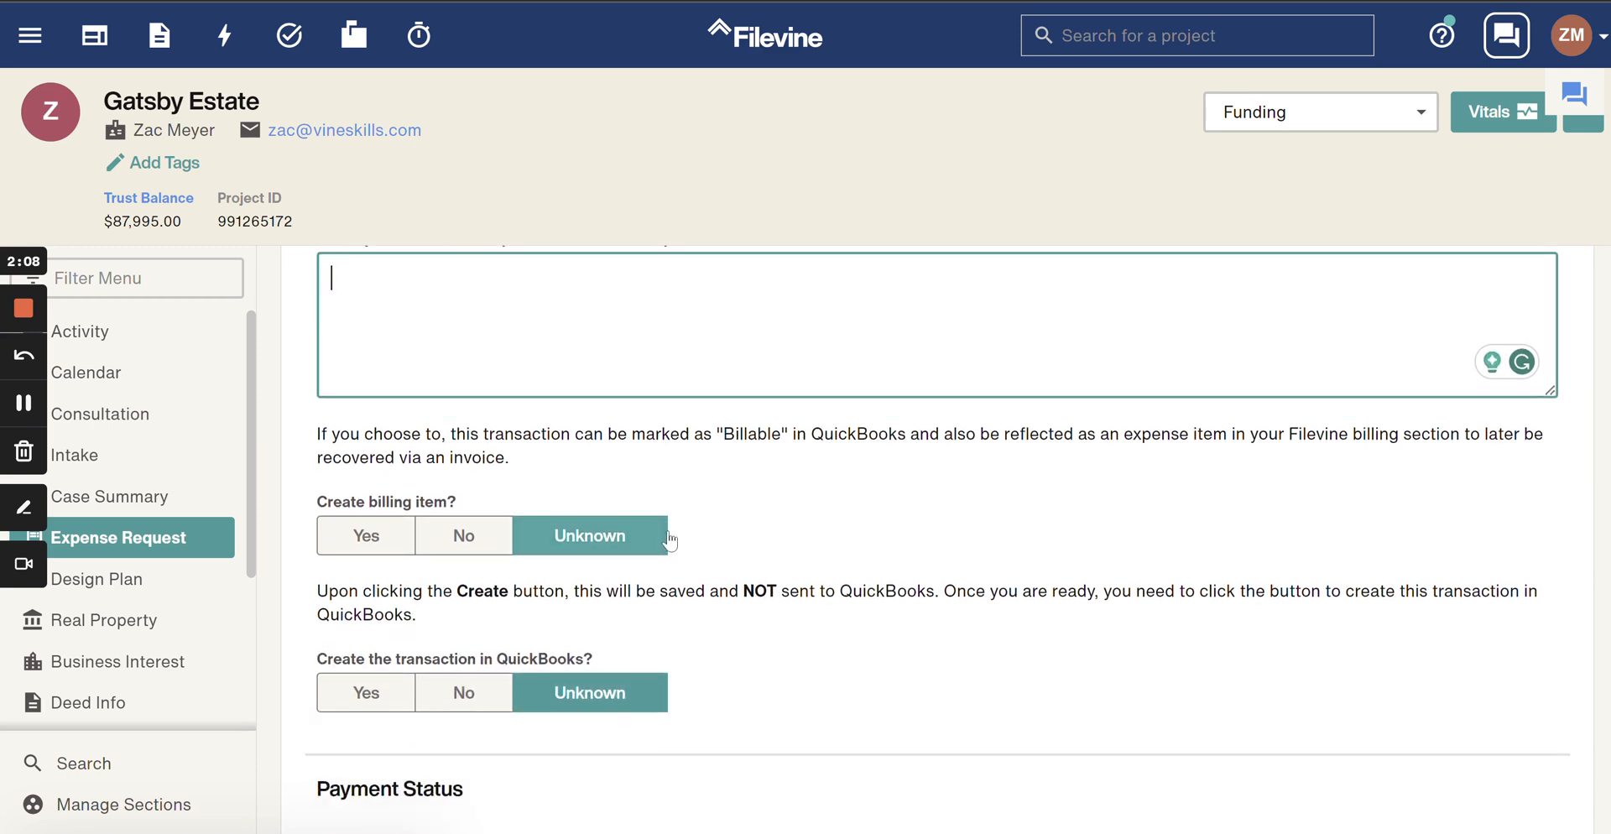
Choose Yes for creating a billing item and Yes for creating the transaction in QuickBooks.
left_click(367, 545)
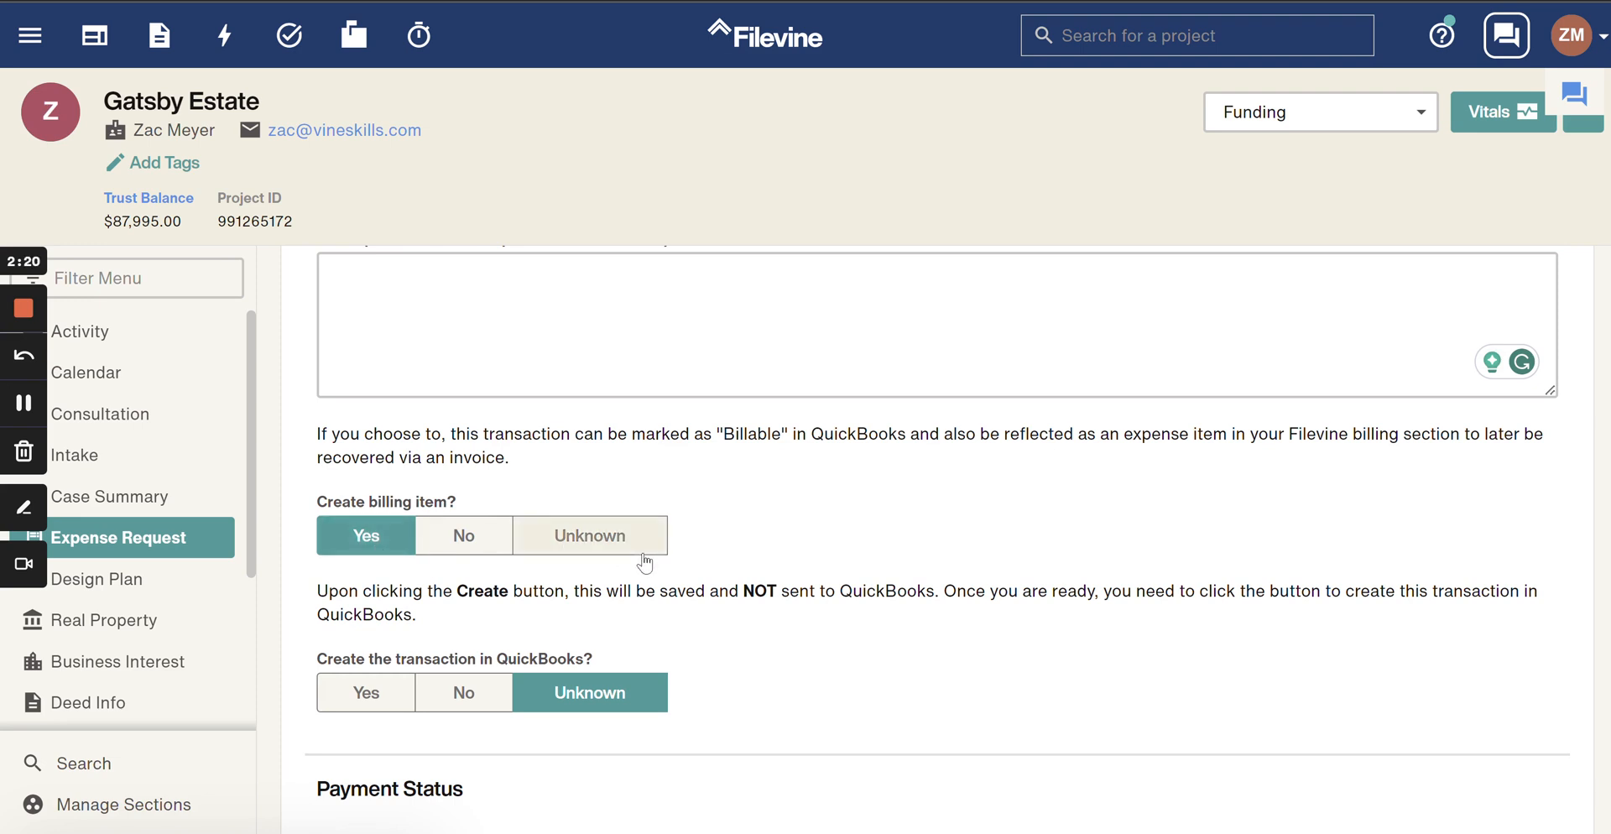
scroll(552, 591, "down", 1)
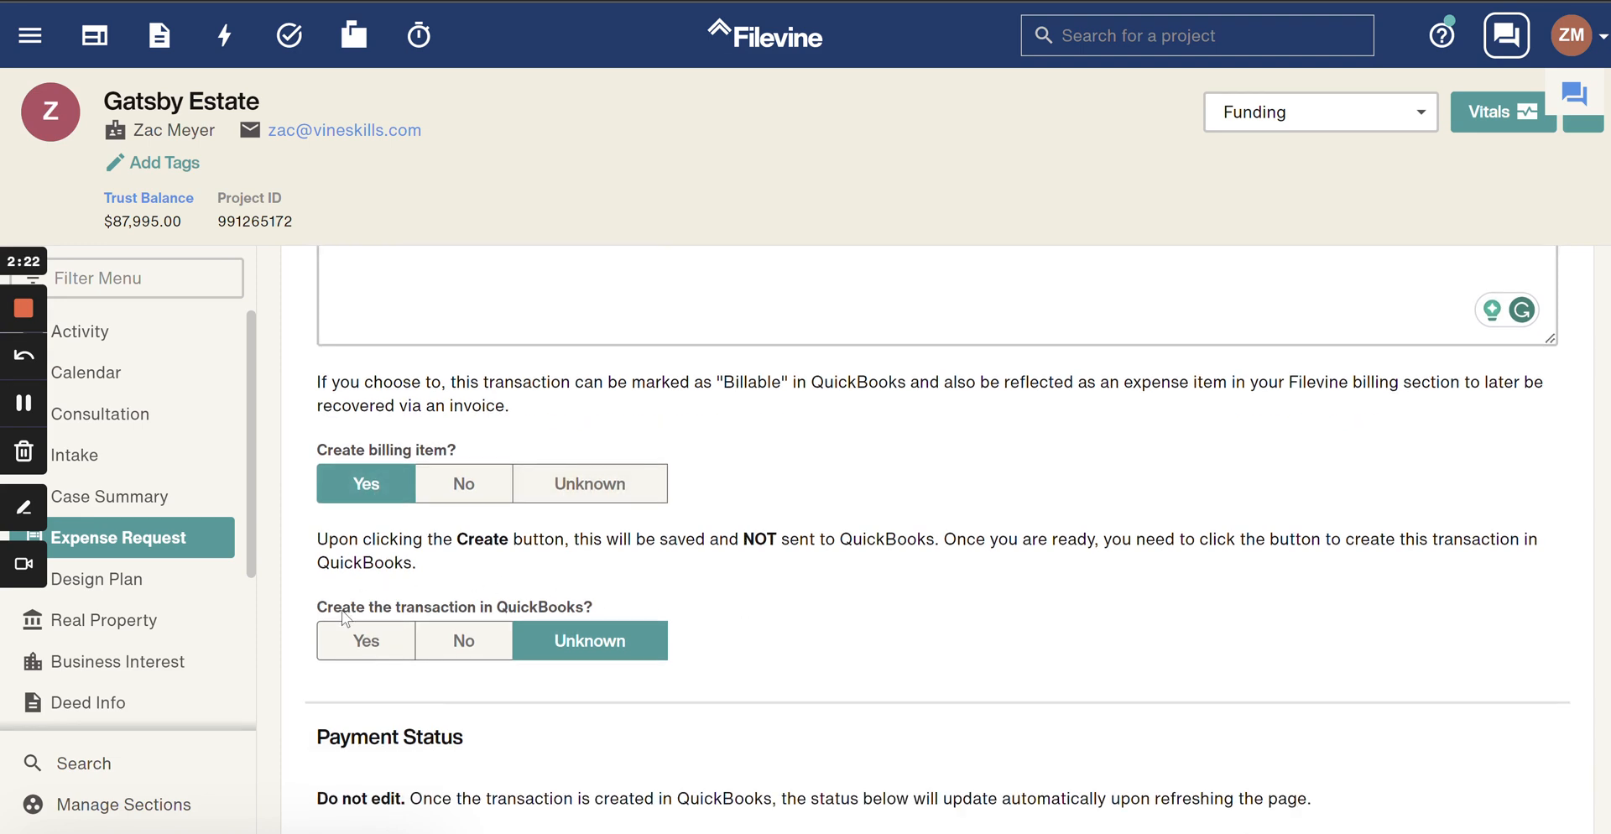
left_click_drag(327, 607, 576, 602)
left_click(450, 594)
left_click(391, 642)
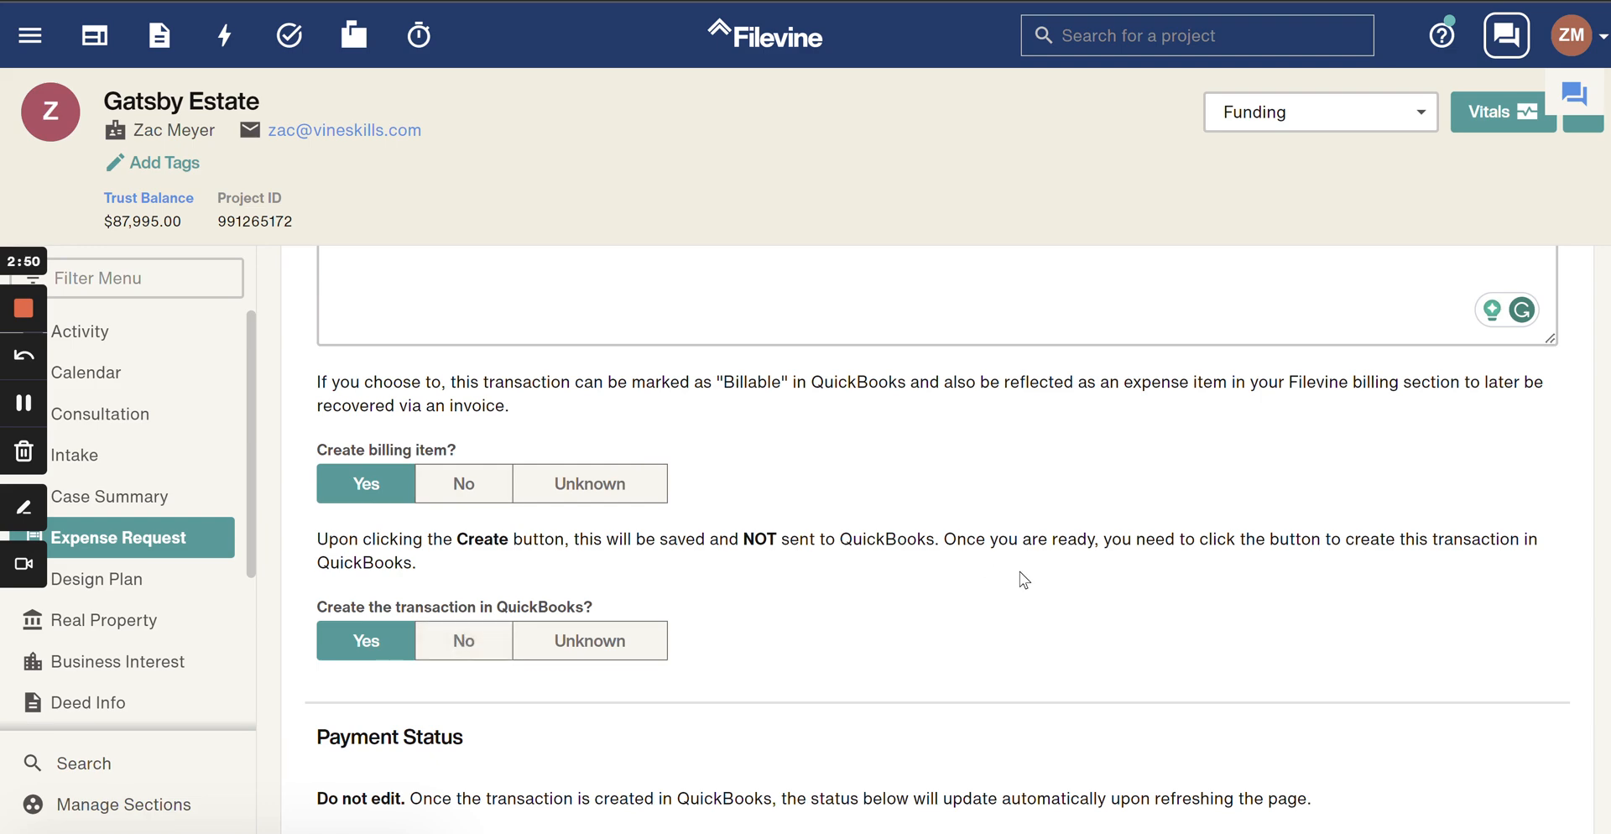
Check the request's payment status section and create the expense request.
scroll(1019, 574, "down", 3)
scroll(903, 648, "down", 2)
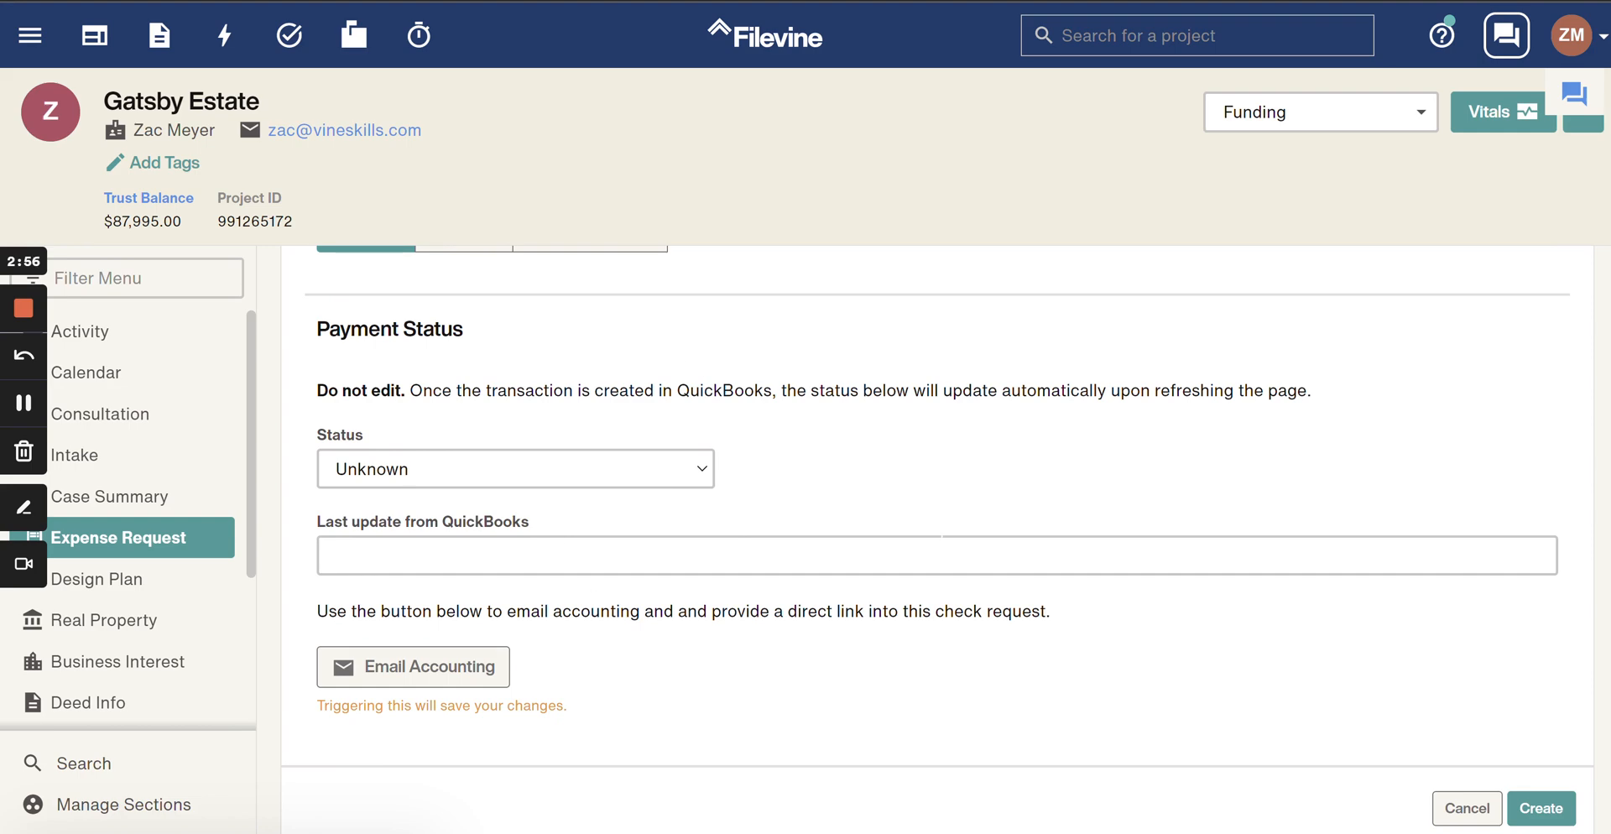
scroll(1145, 548, "up", 10)
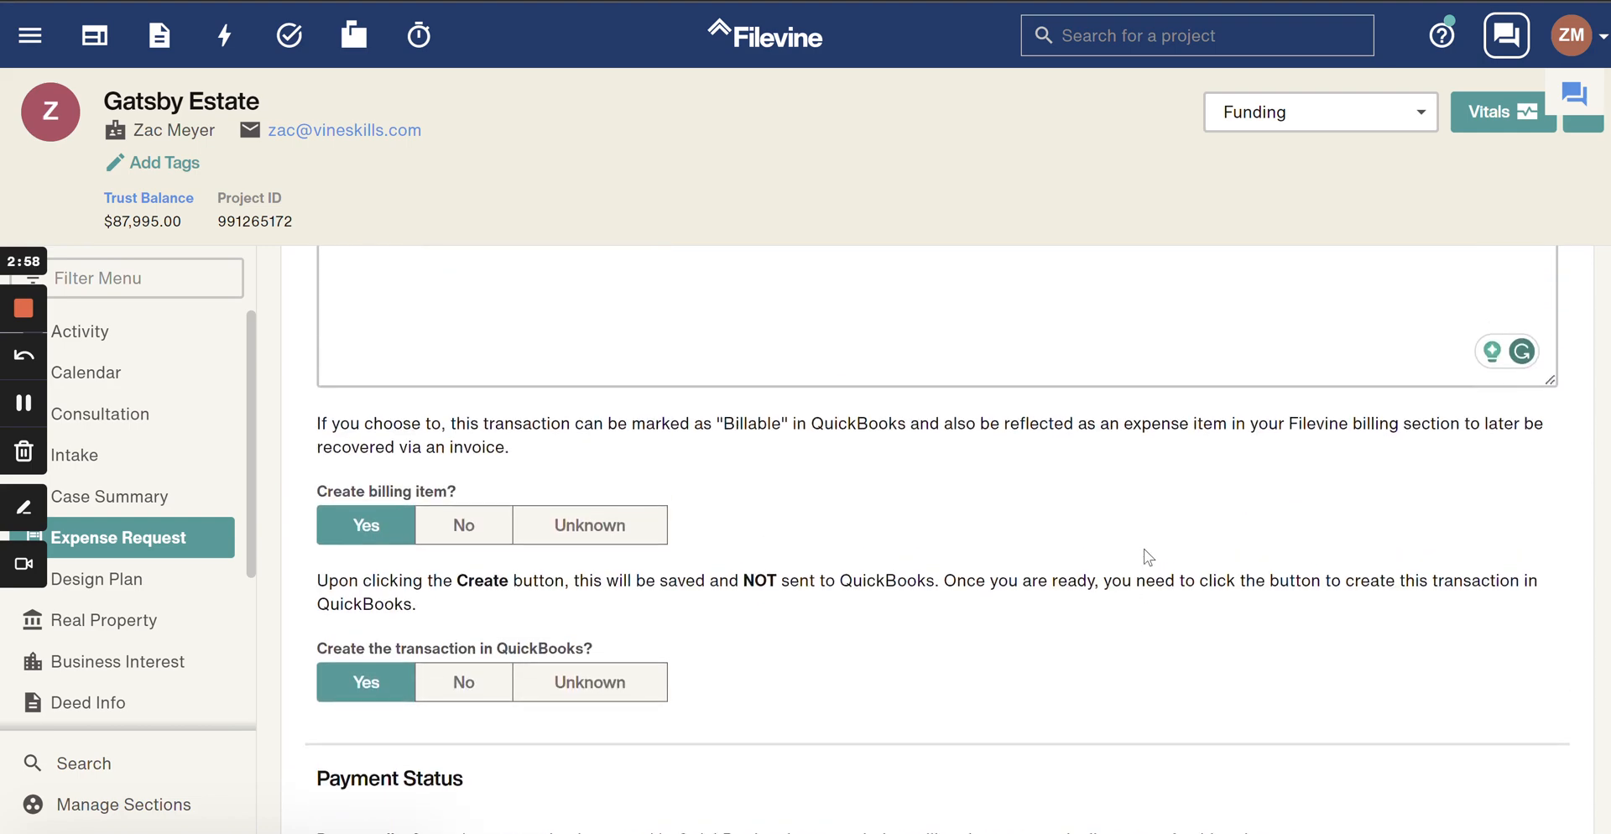
left_click(1507, 321)
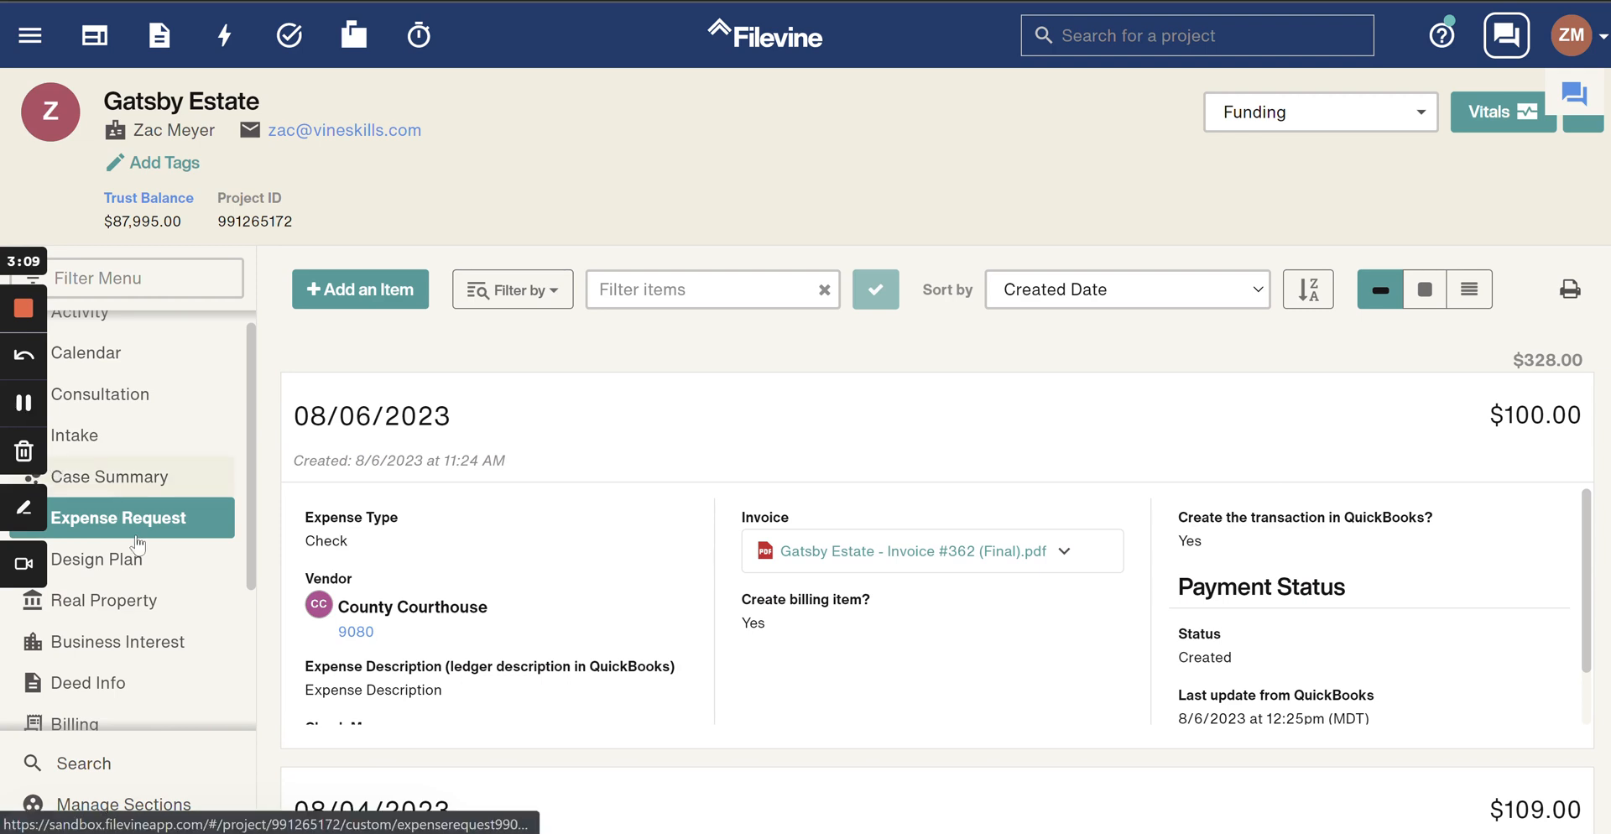
Open the billing entries in the project's Billing section.
scroll(138, 545, "down", 2)
left_click(120, 583)
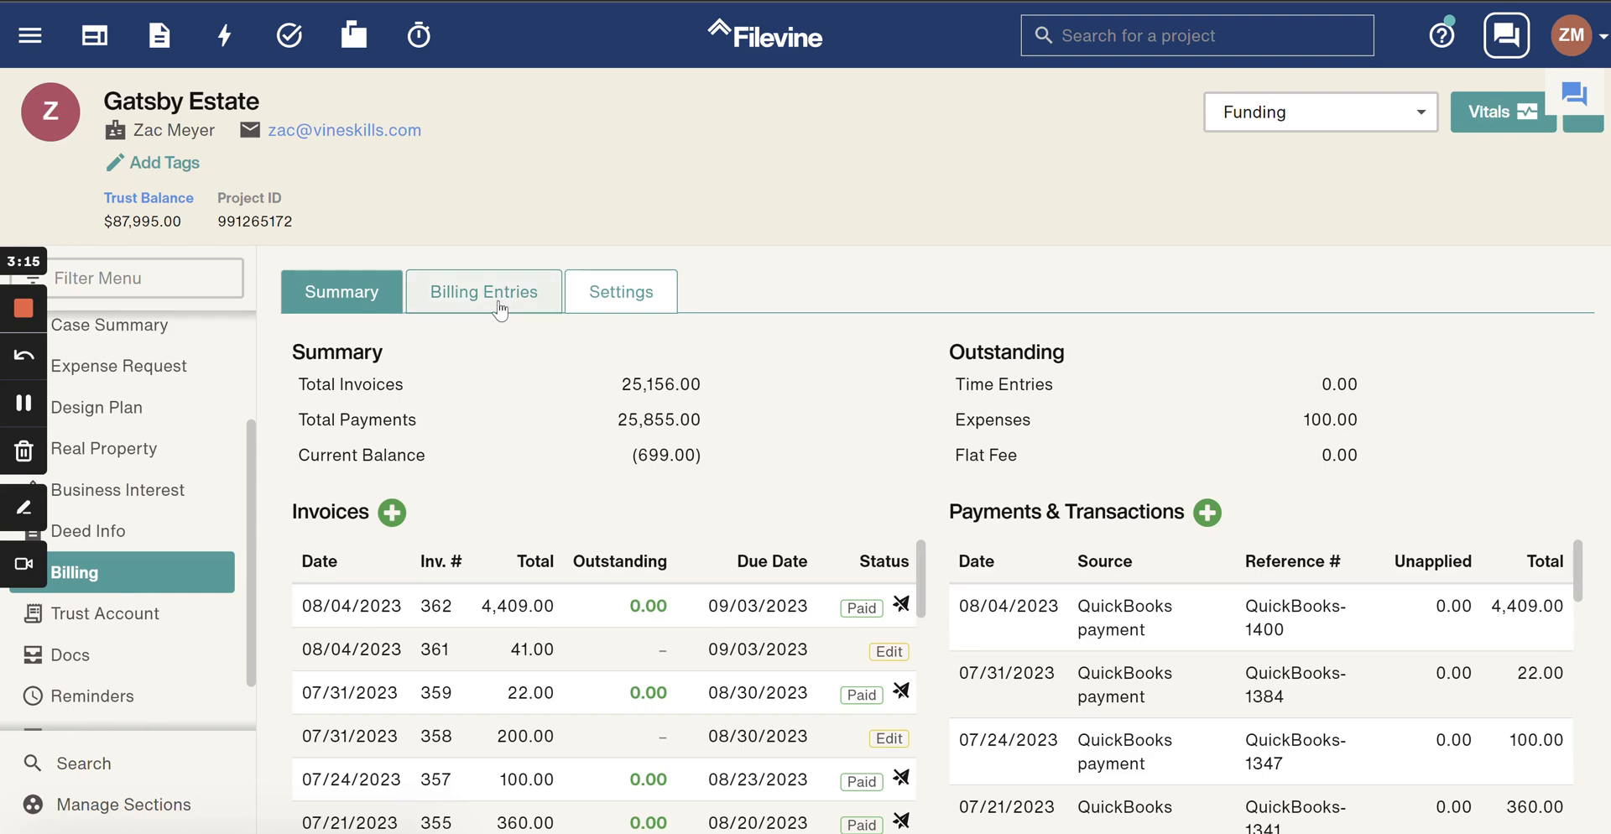
left_click(501, 307)
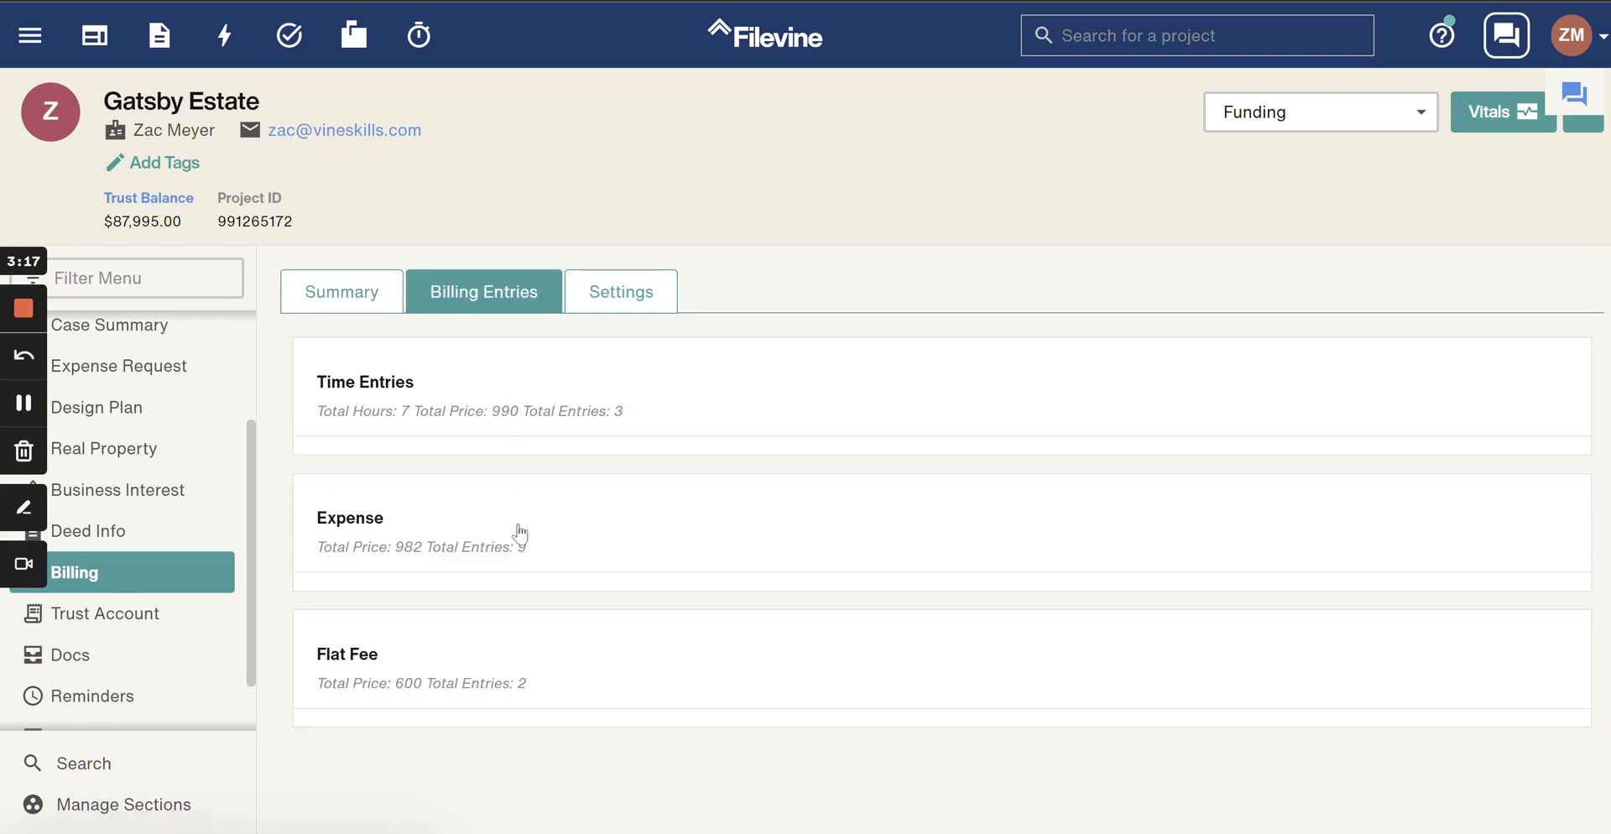
Check the details of the 08/06/2023 expense entry in the project's billing entries, leaving it unedited.
left_click(471, 544)
scroll(1046, 453, "down", 1)
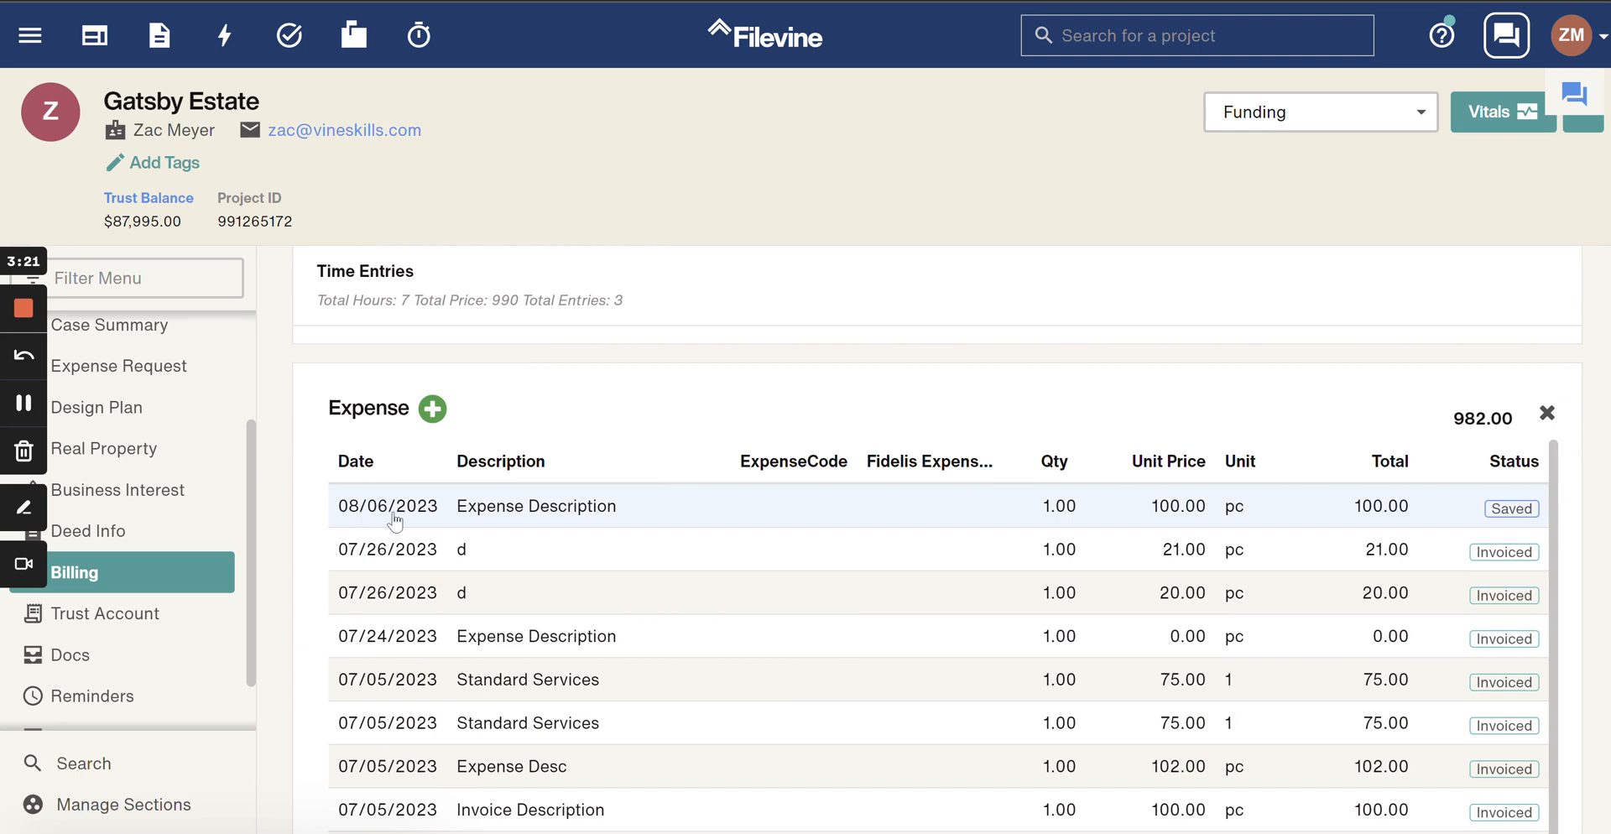
double_click(488, 513)
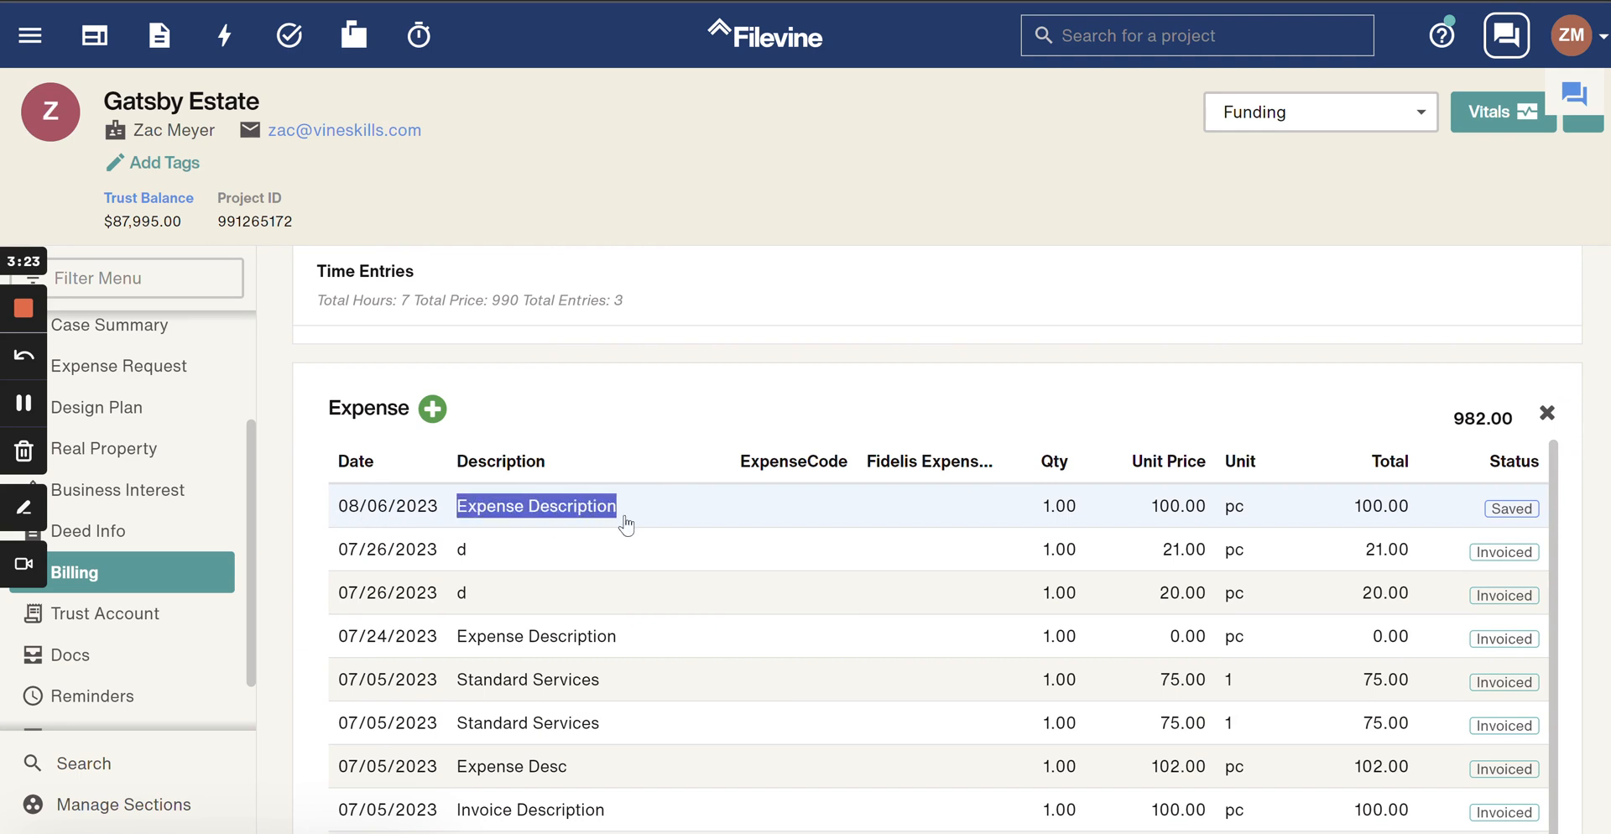
left_click(1082, 526)
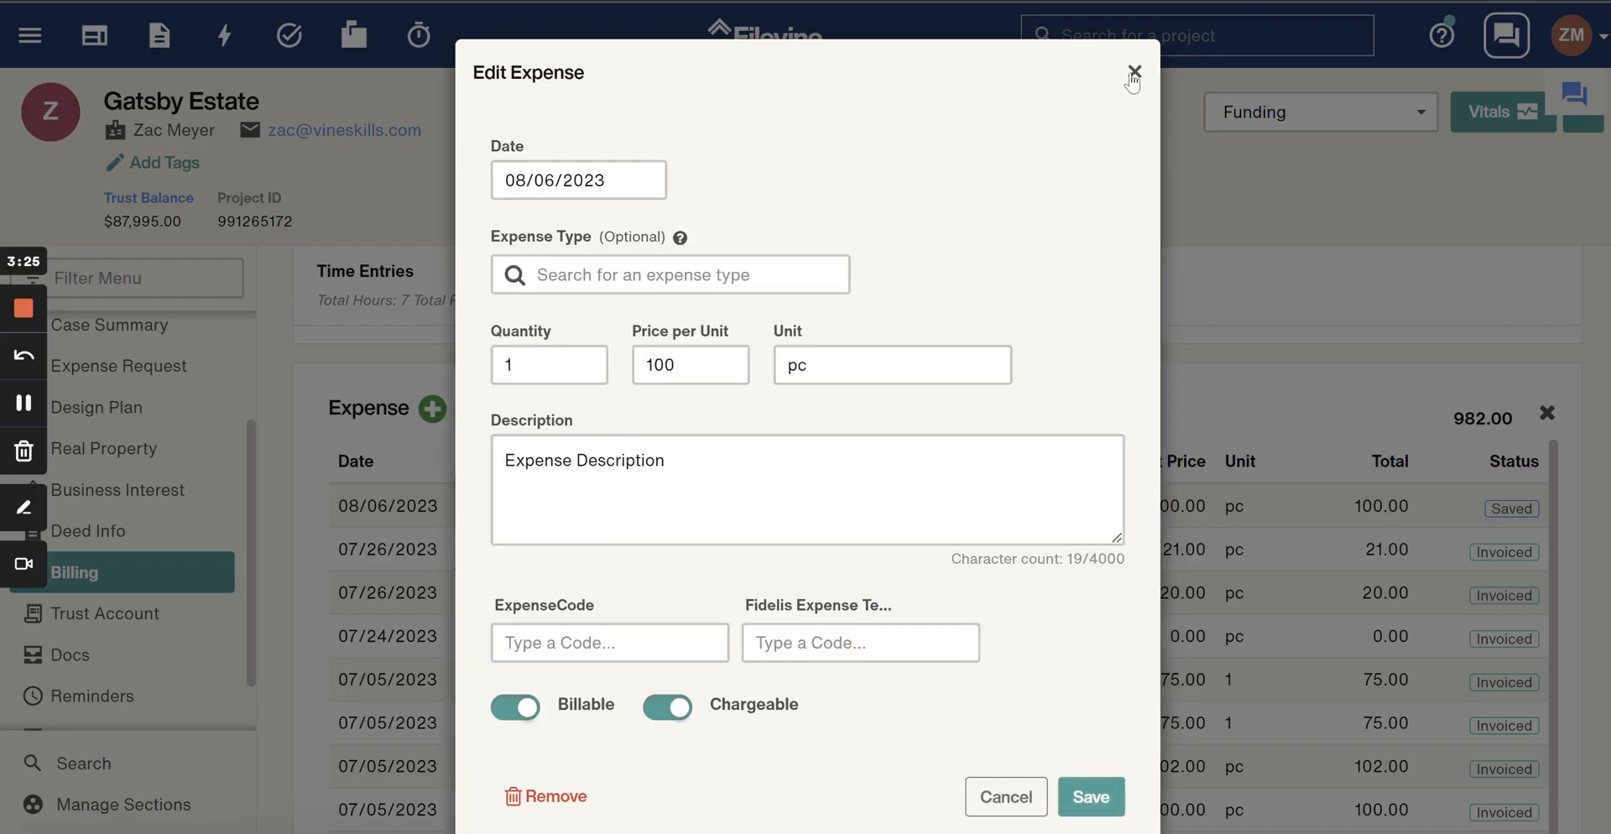
left_click(1132, 76)
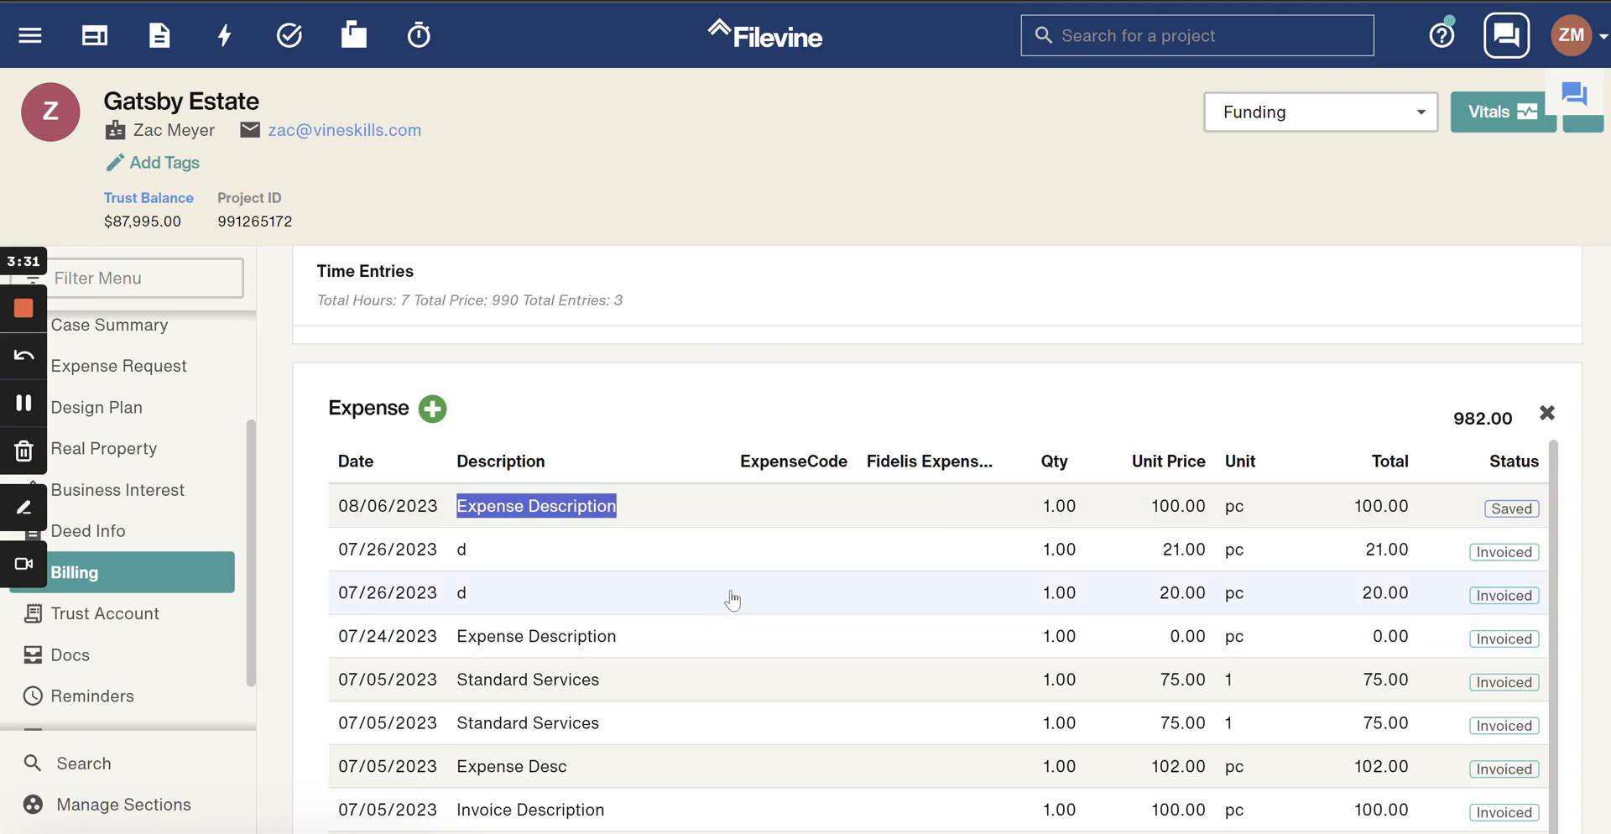
Start an invoice from the billing summary, include the 08/06/2023 expense, and close it without creating the invoice.
scroll(735, 598, "up", 1)
left_click(344, 300)
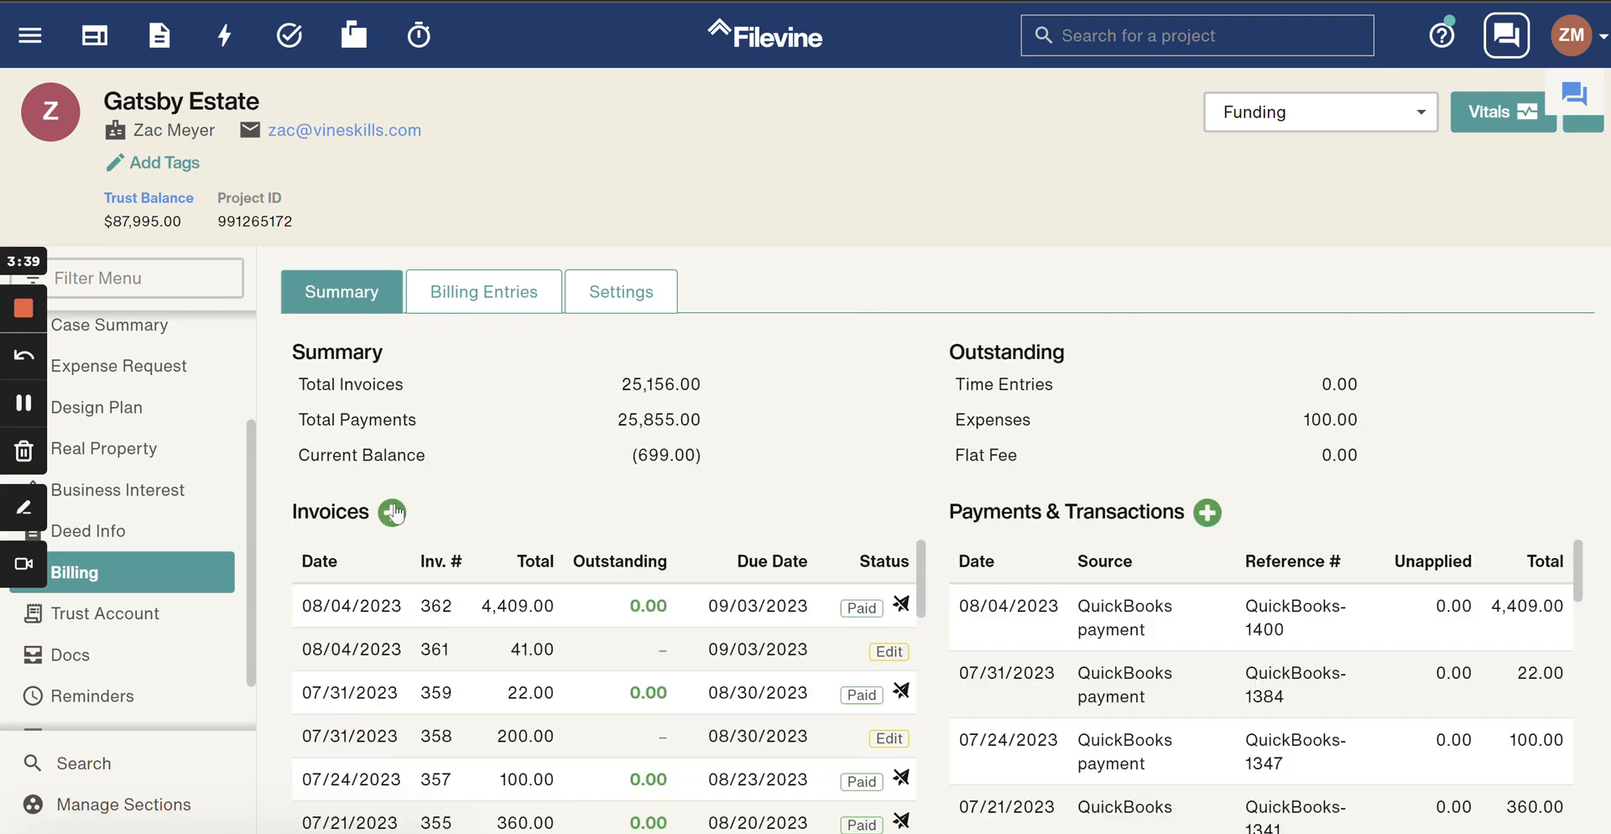
left_click(388, 313)
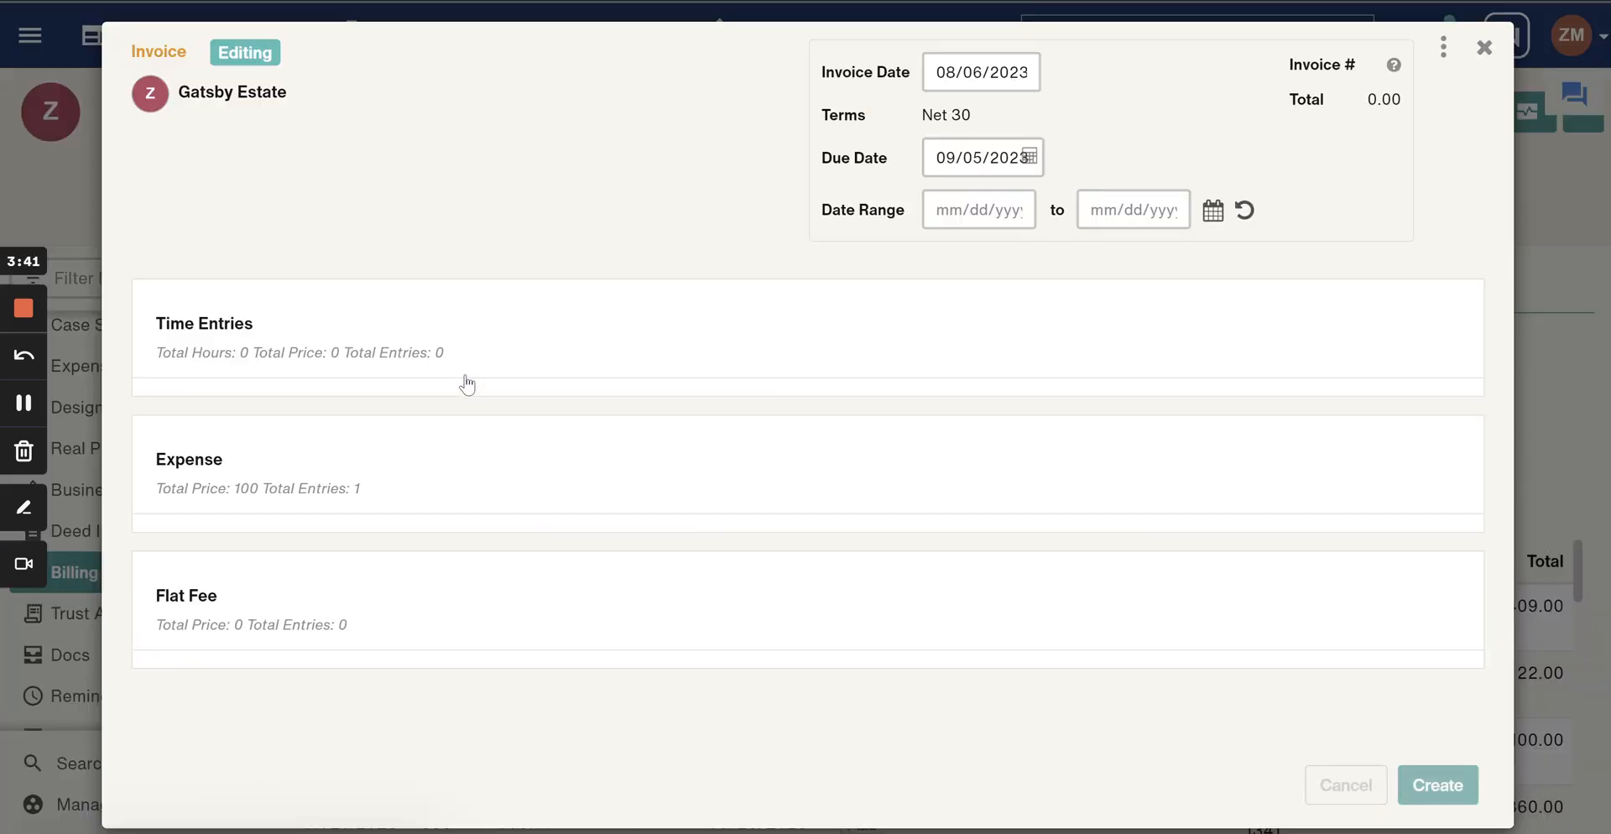
left_click(393, 465)
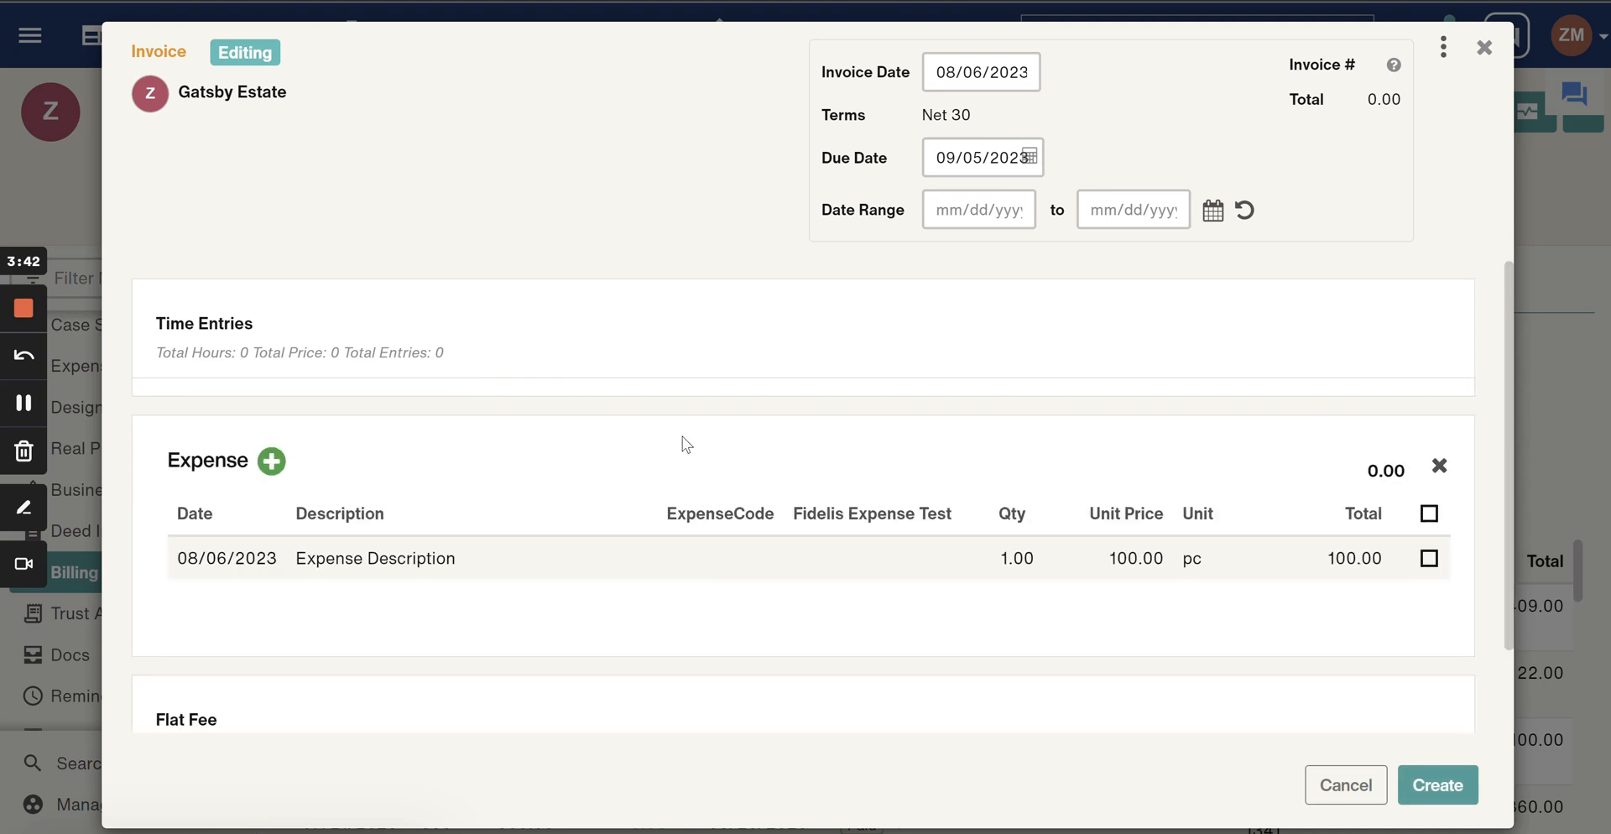
left_click(1430, 558)
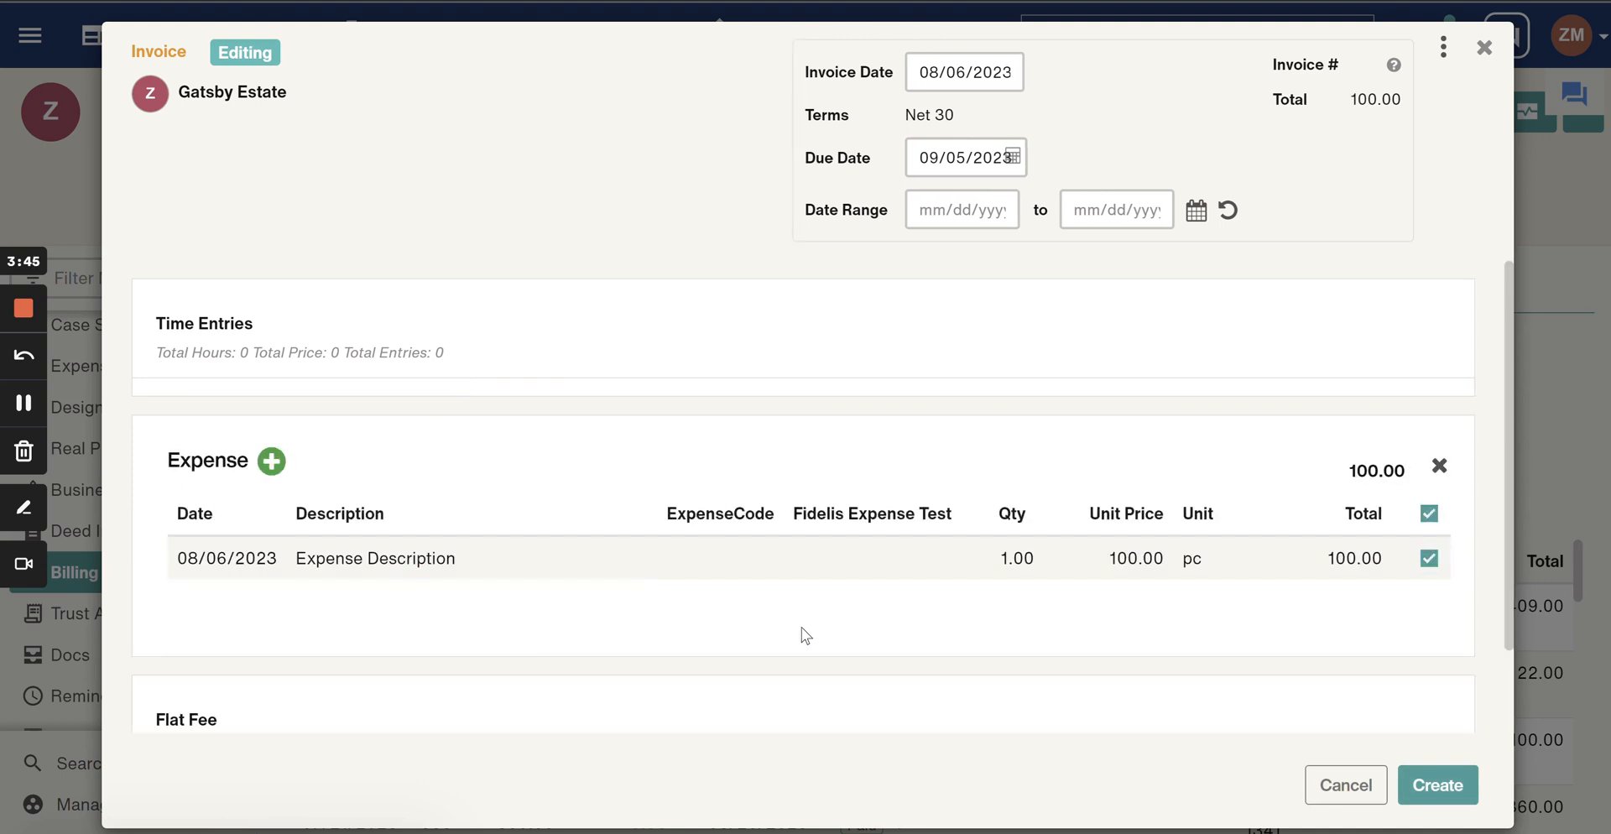
left_click(1485, 48)
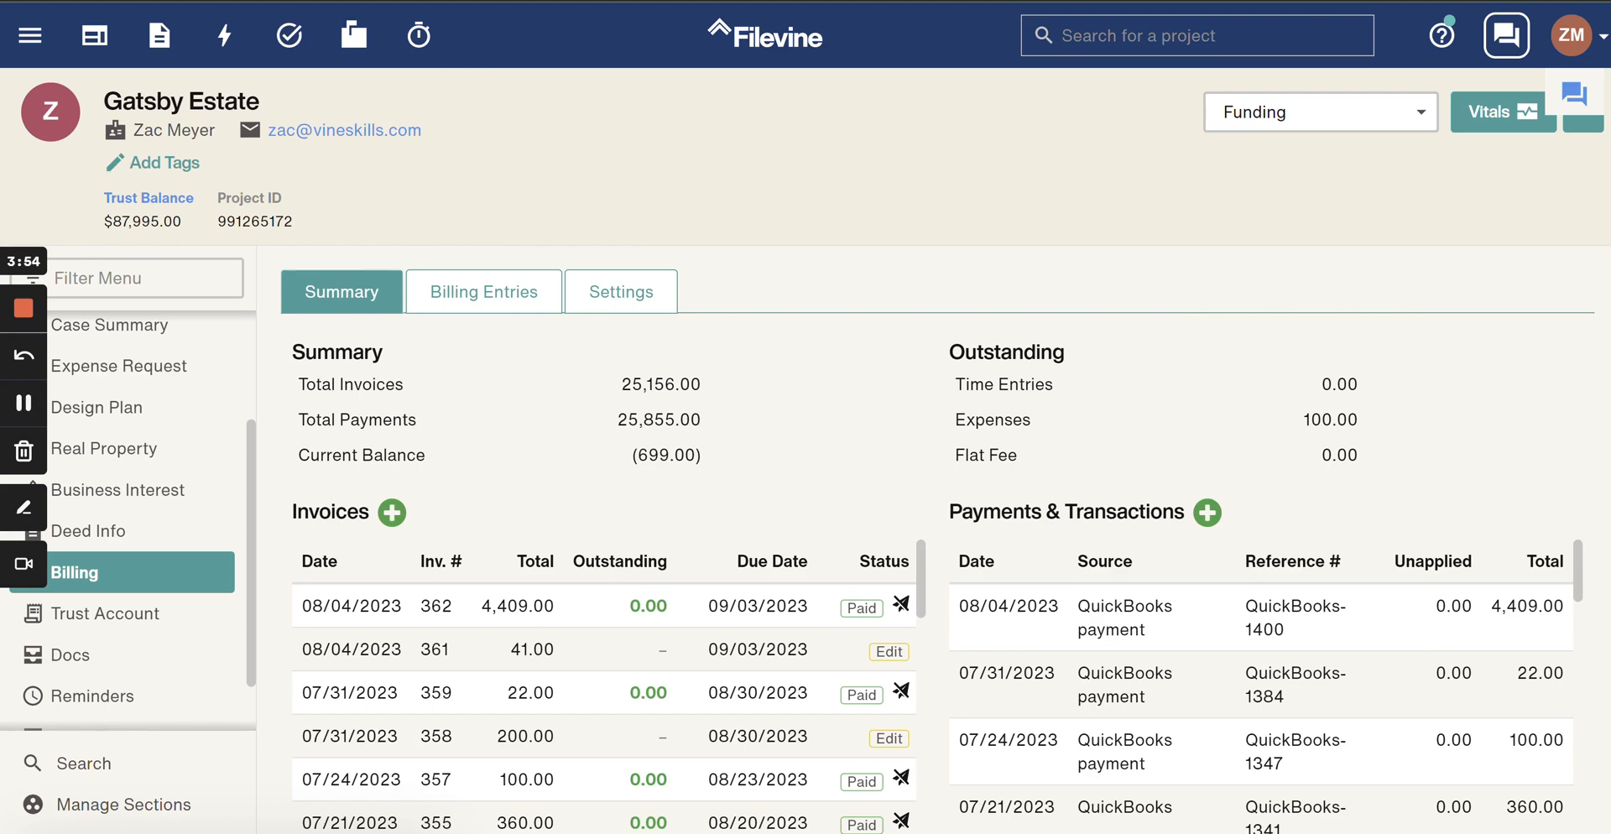
Switch to QuickBooks and open the 08/06/2023 County Courthouse check from the expense transactions.
key("ctrl+Tab")
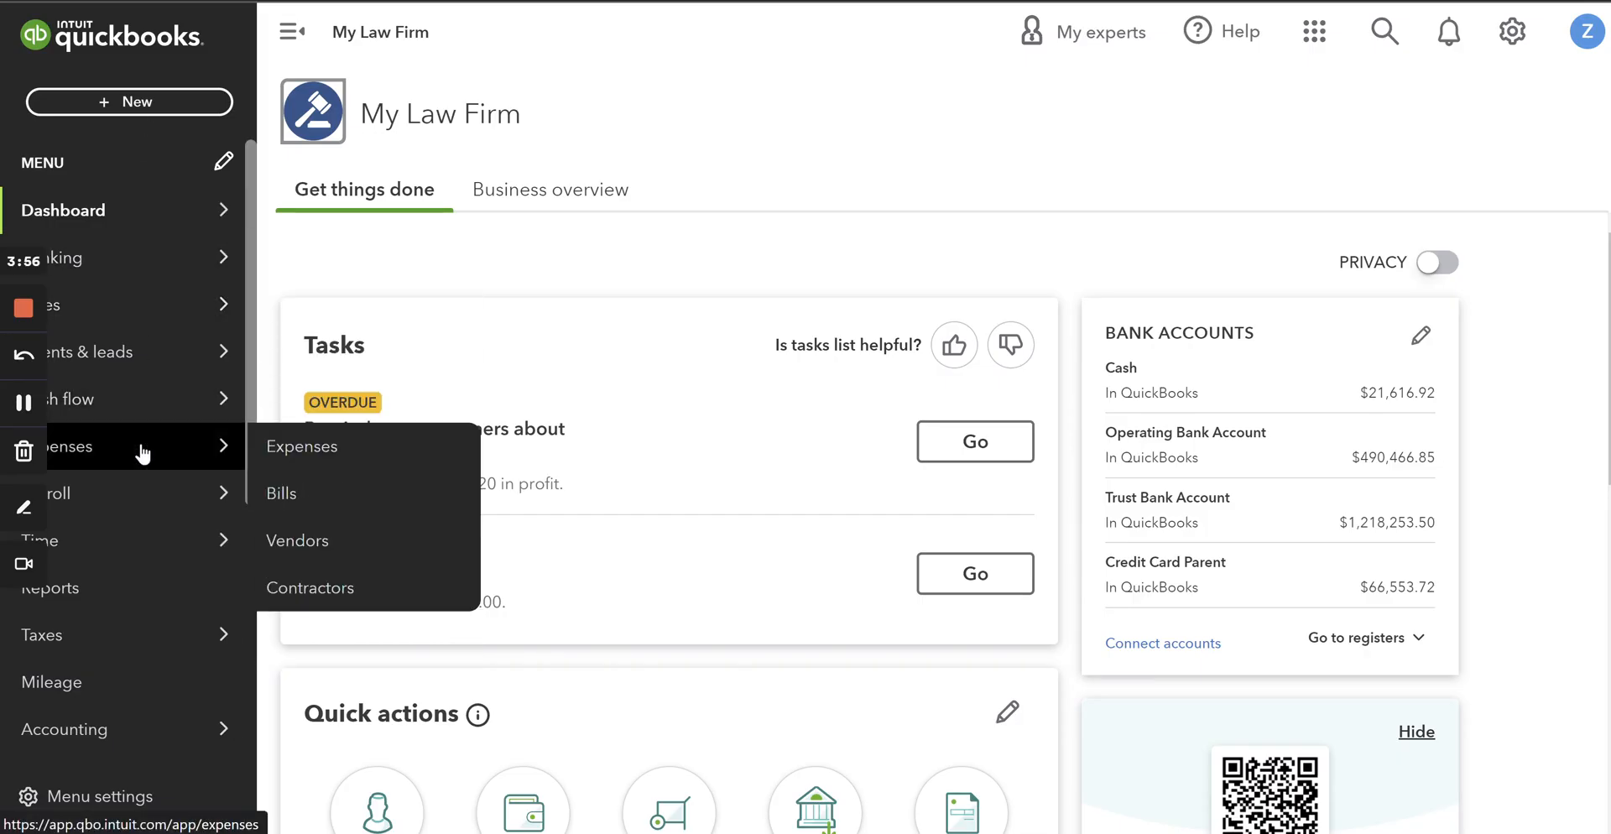
left_click(118, 453)
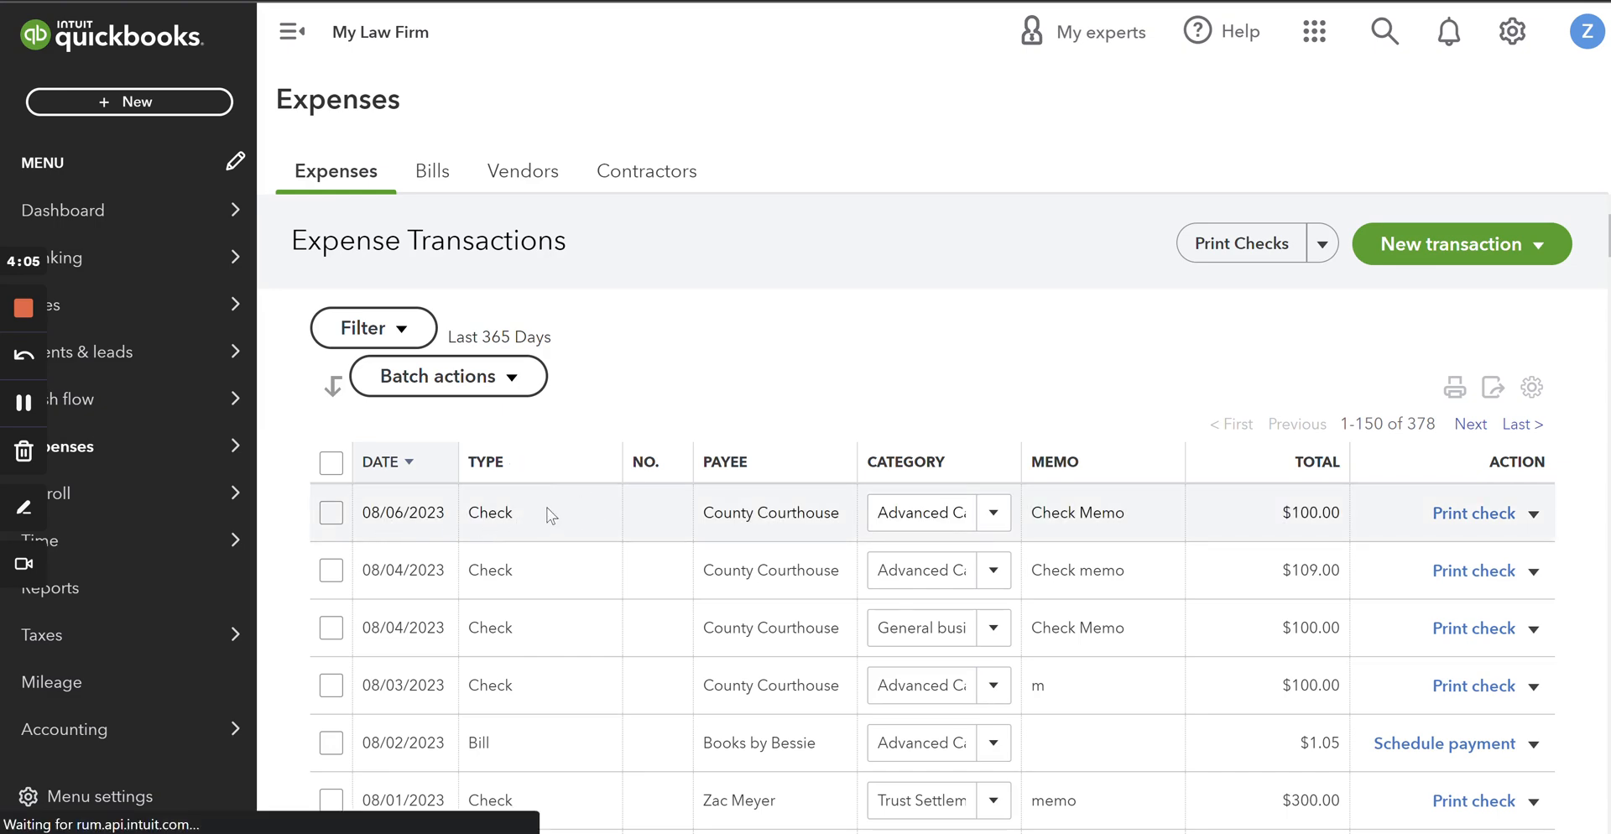
scroll(548, 516, "down", 2)
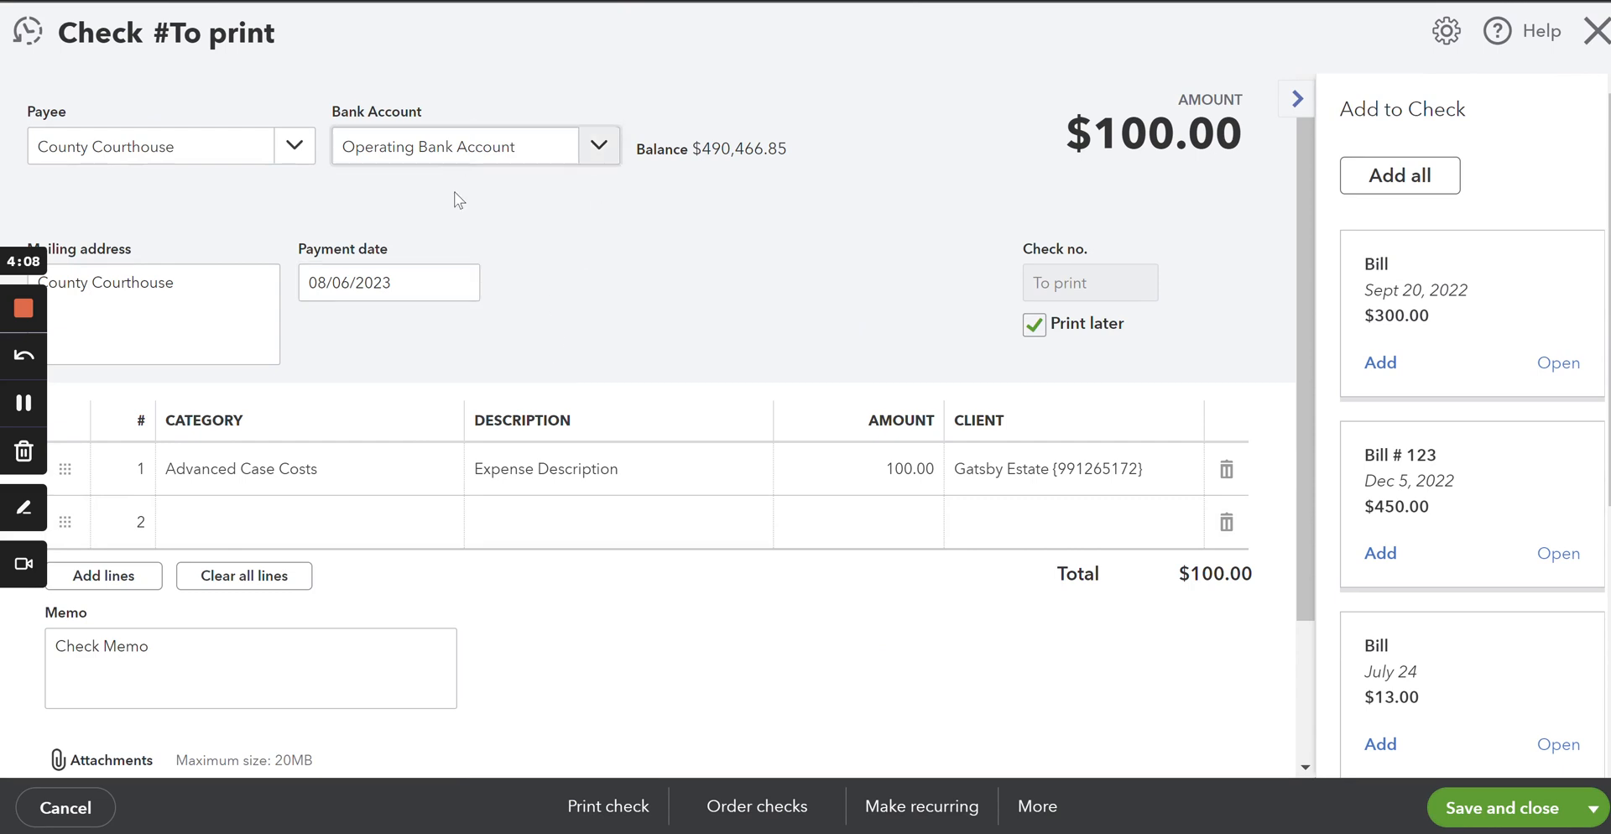
Review the check's payee, bank account, category line, description, client, memo, print setting and attached invoice.
scroll(575, 306, "down", 1)
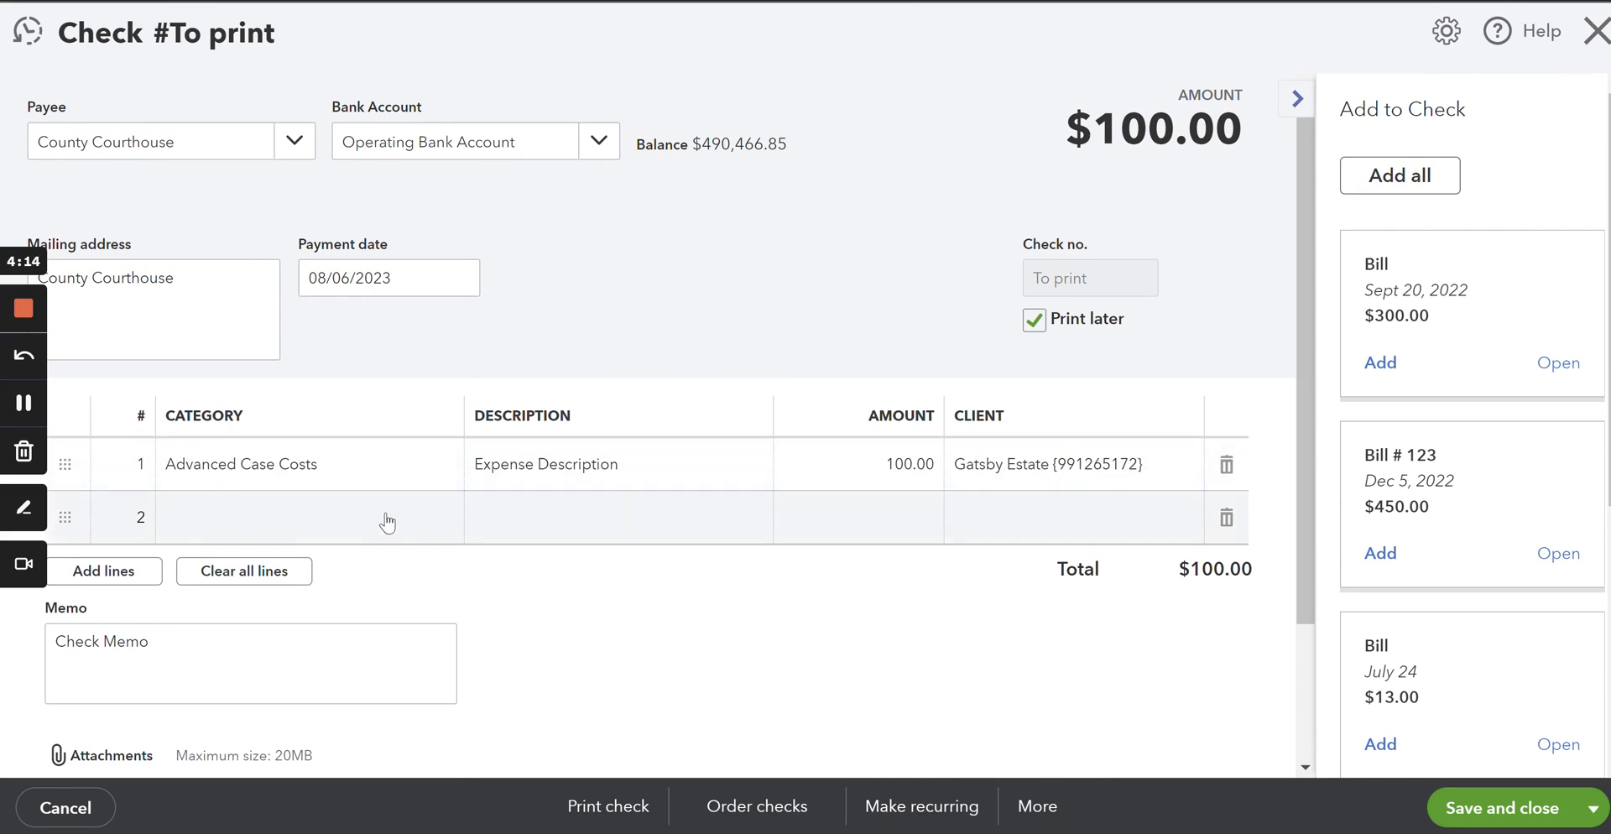
scroll(386, 522, "down", 1)
scroll(386, 522, "up", 1)
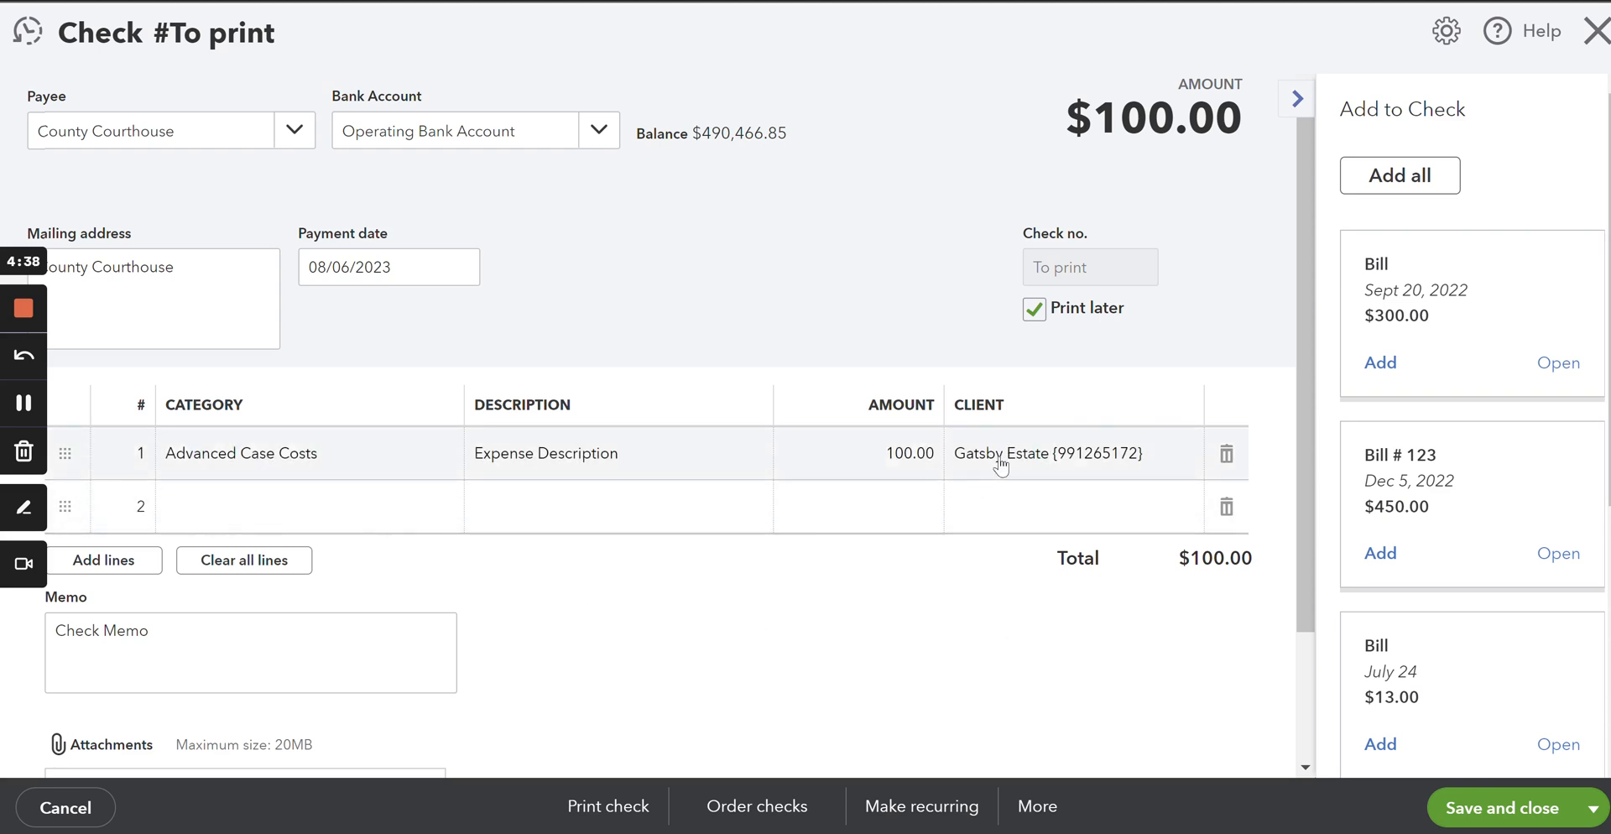
scroll(561, 570, "down", 2)
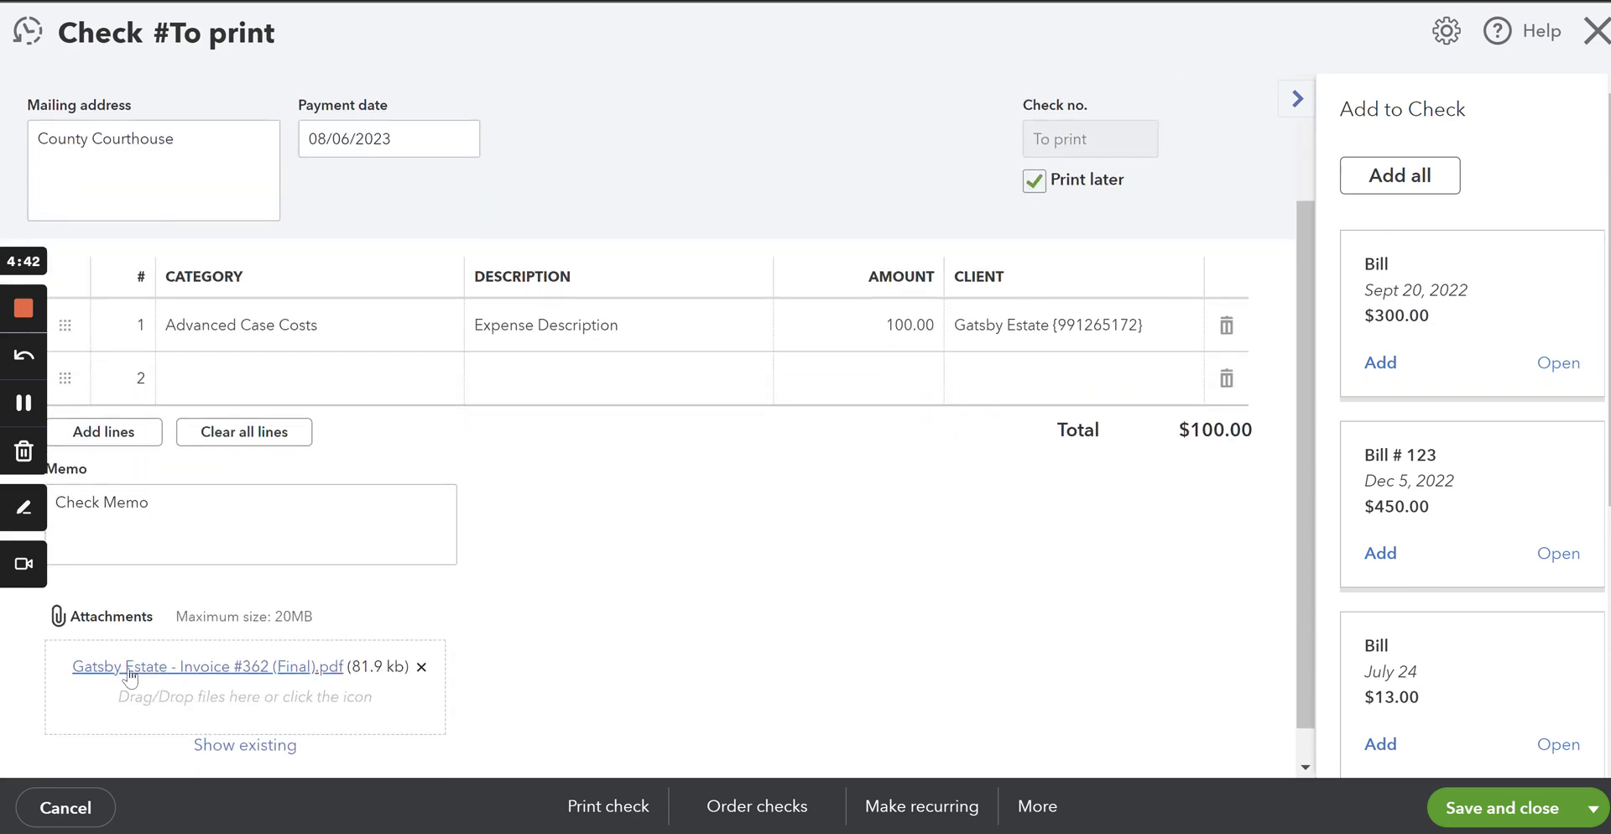
scroll(672, 629, "up", 2)
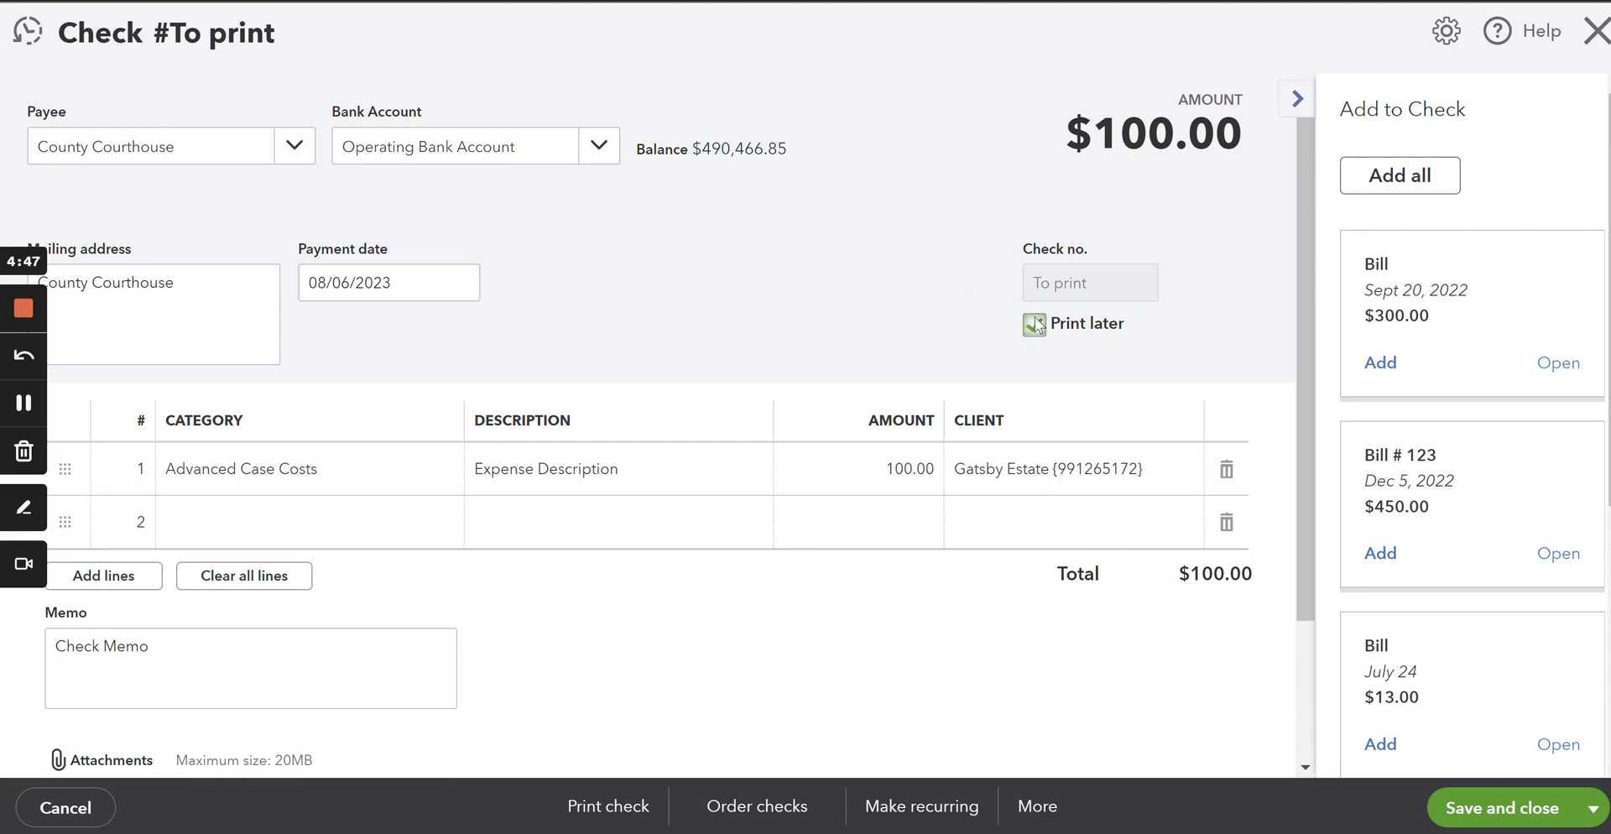
left_click(850, 306)
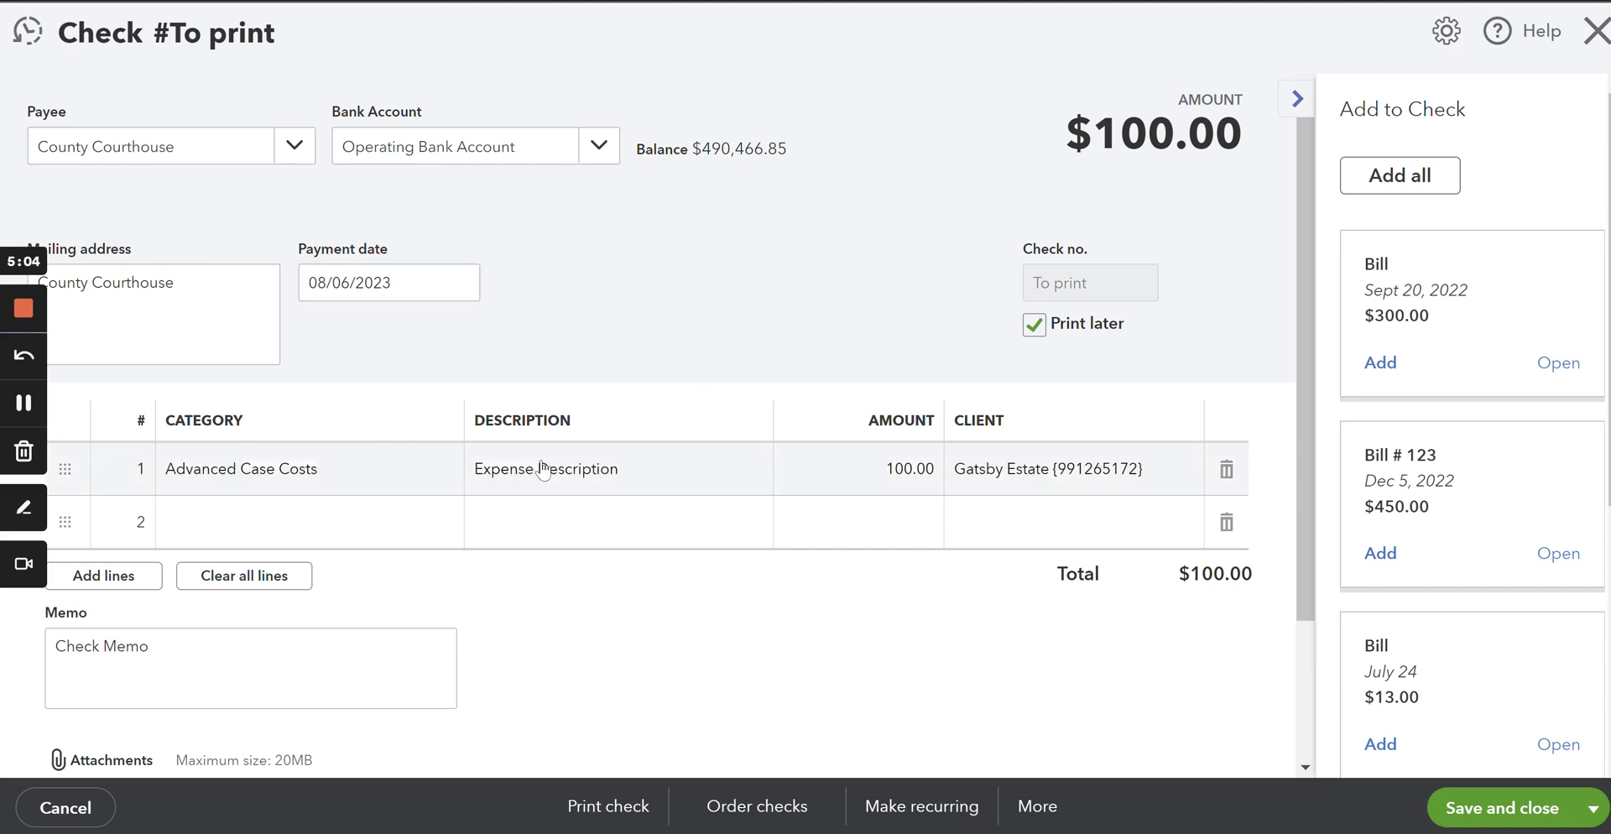
scroll(517, 631, "down", 3)
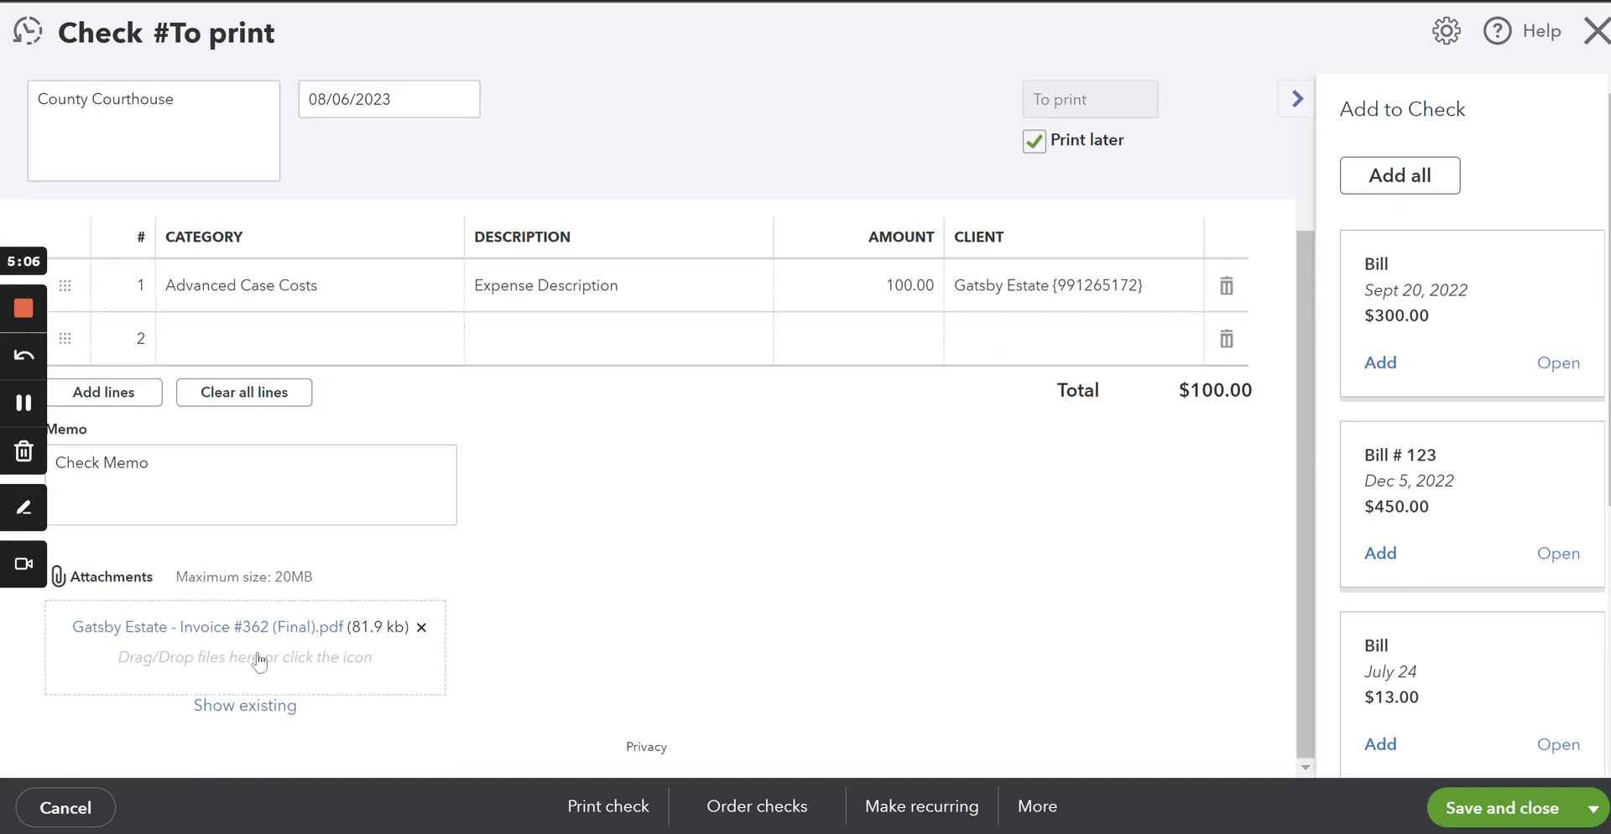
scroll(587, 597, "up", 2)
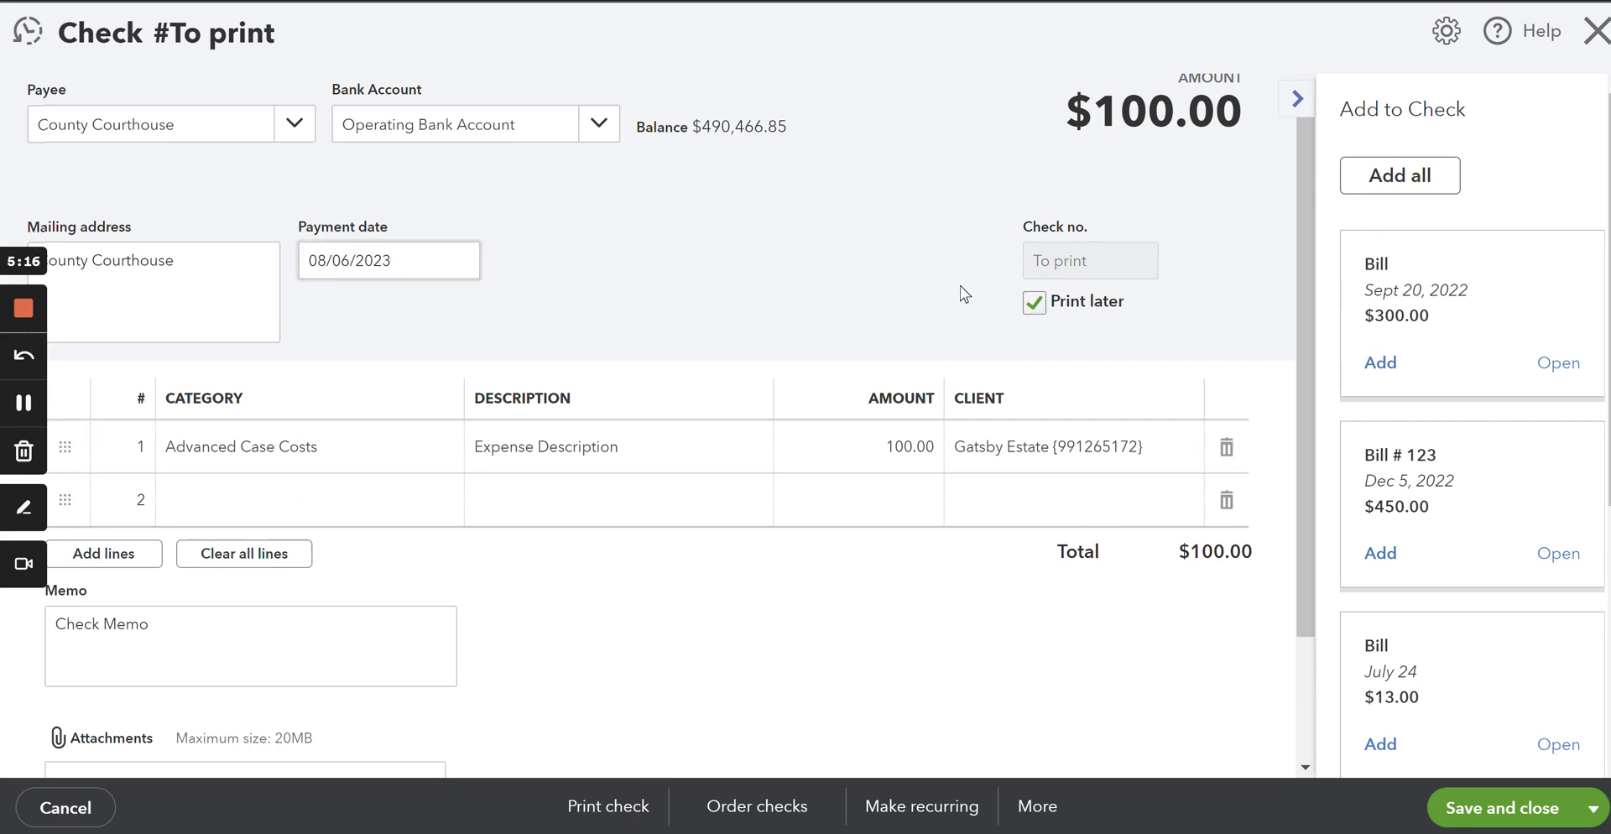
Try replacing the check's Print later setting with the check number "ACH - ref", and turn Print later back on.
left_click(1038, 306)
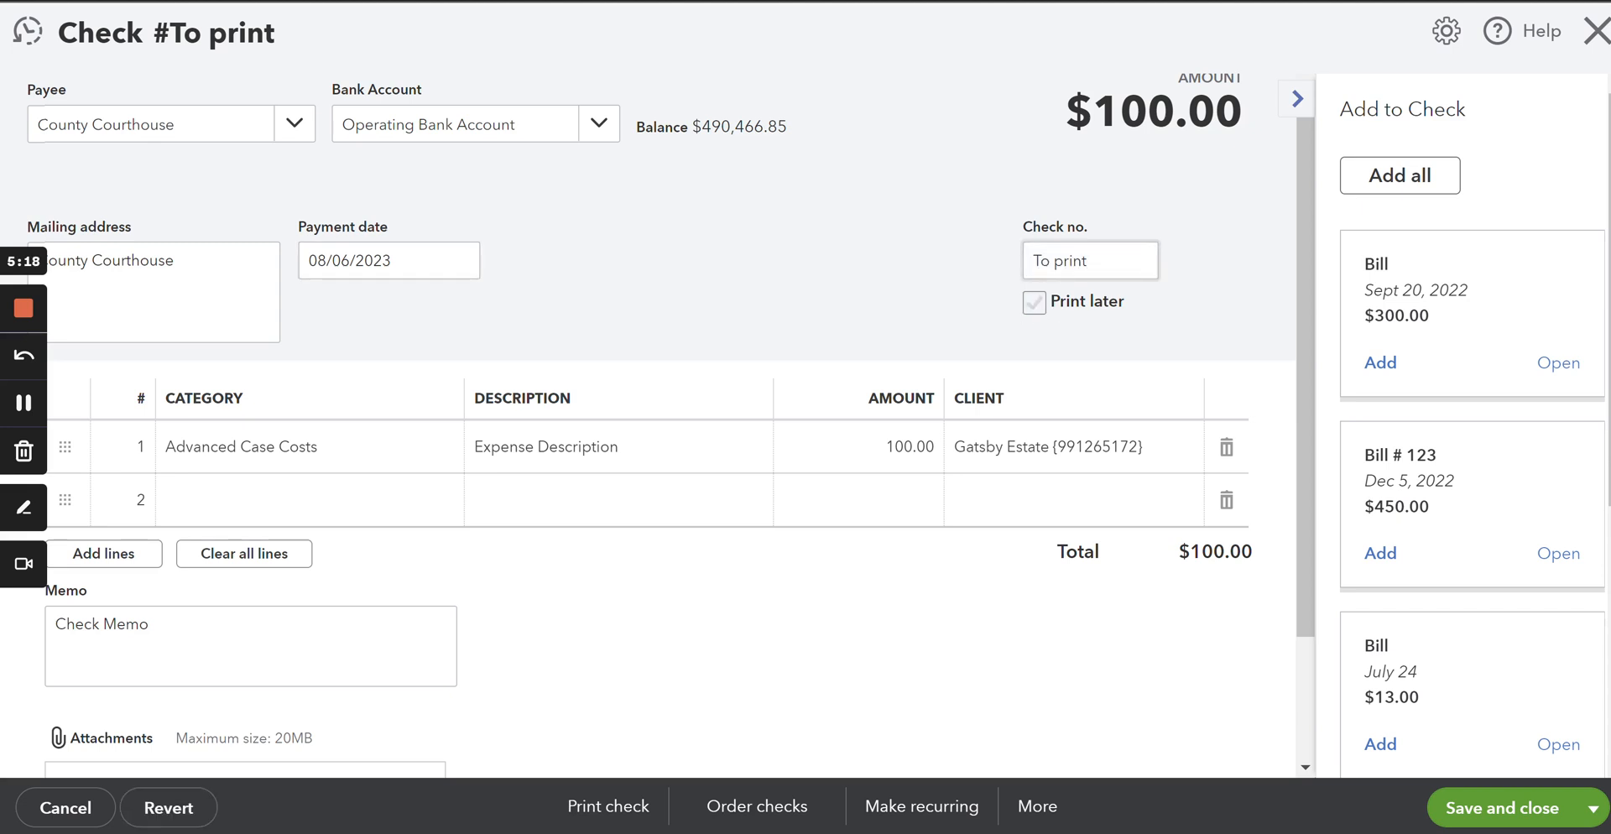
type("ACH ")
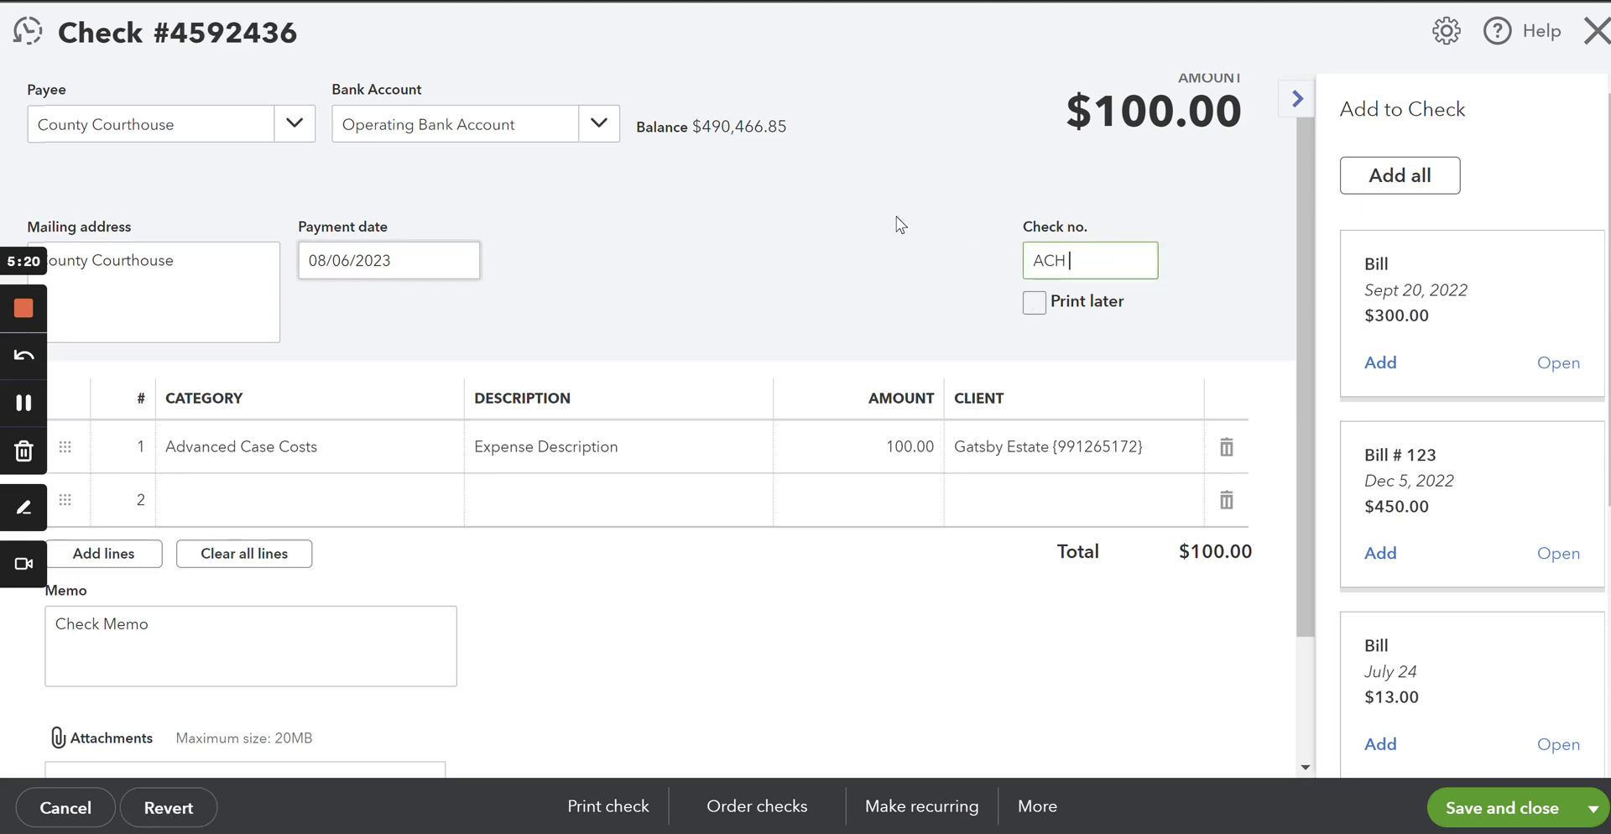
type("- ref")
left_click(1037, 312)
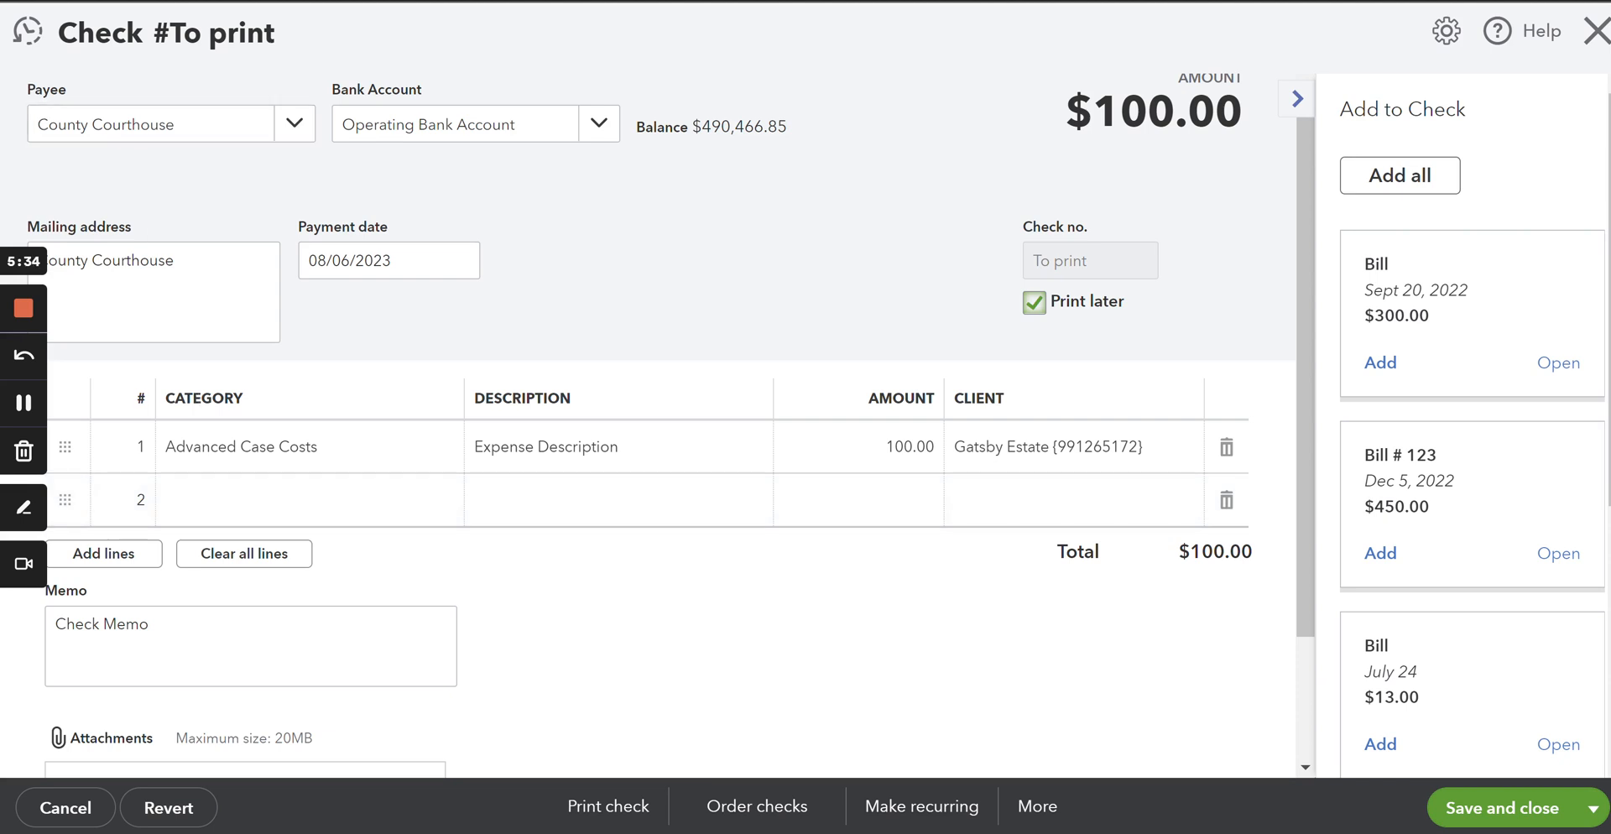
Switch back to Filevine and view a new invoice form from the billing summary, closing it without creating anything.
left_click(419, 1)
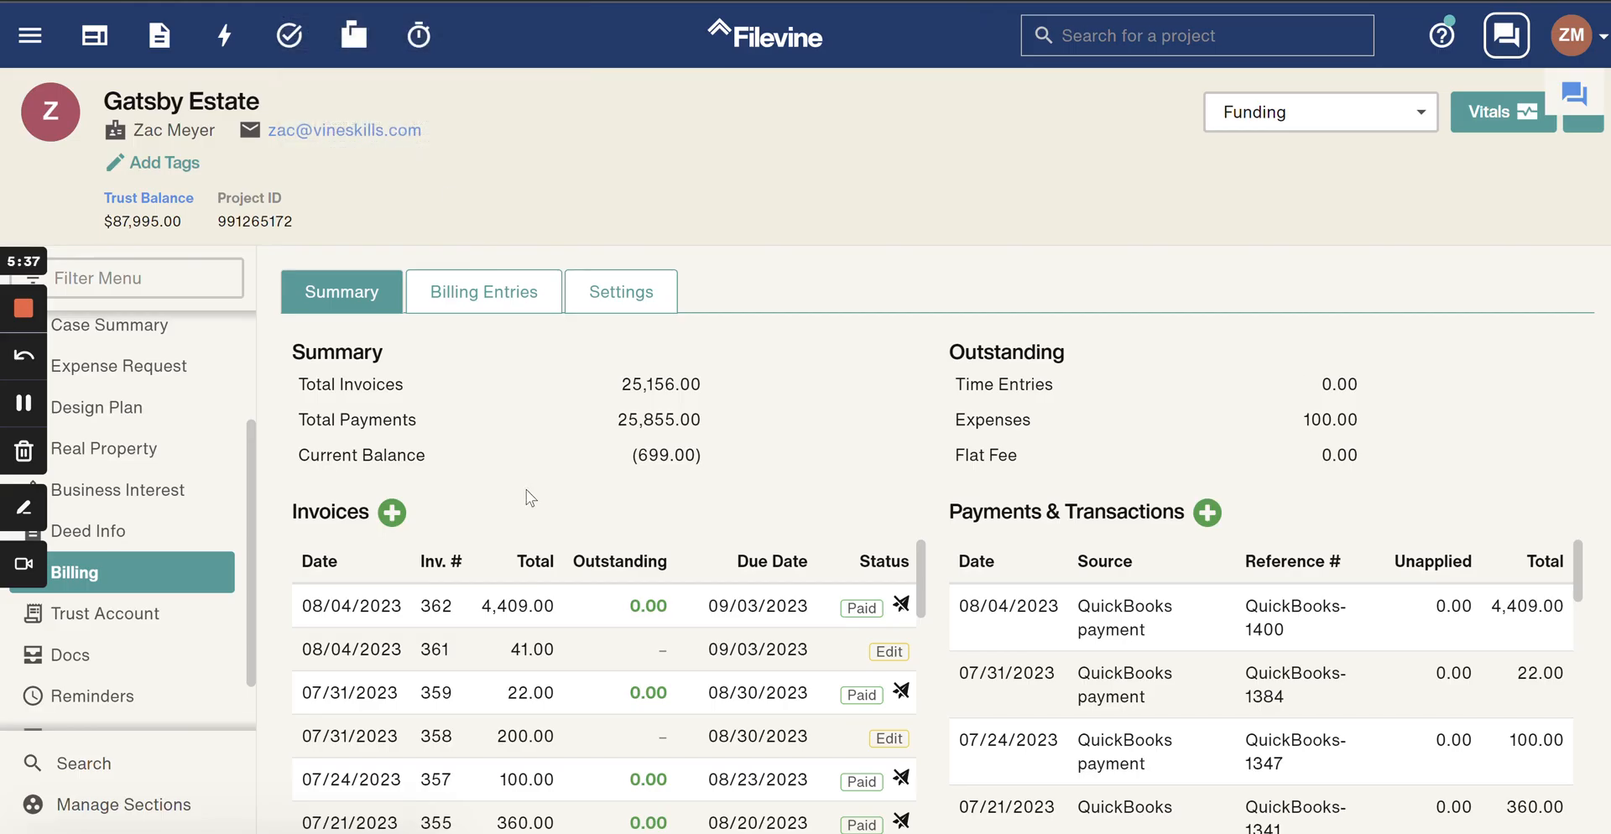
left_click(392, 513)
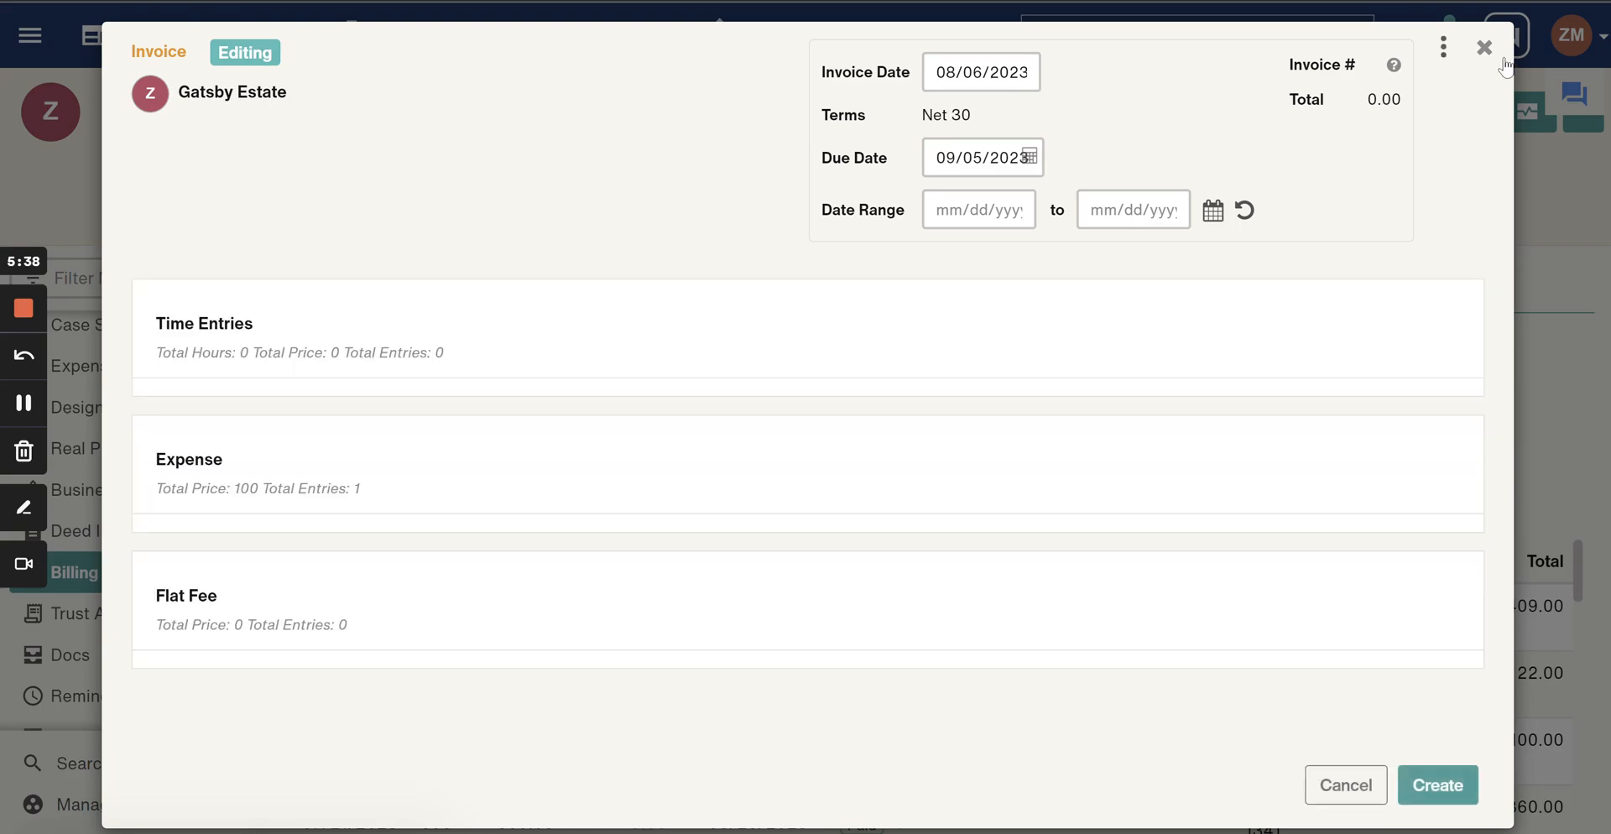
left_click(1485, 48)
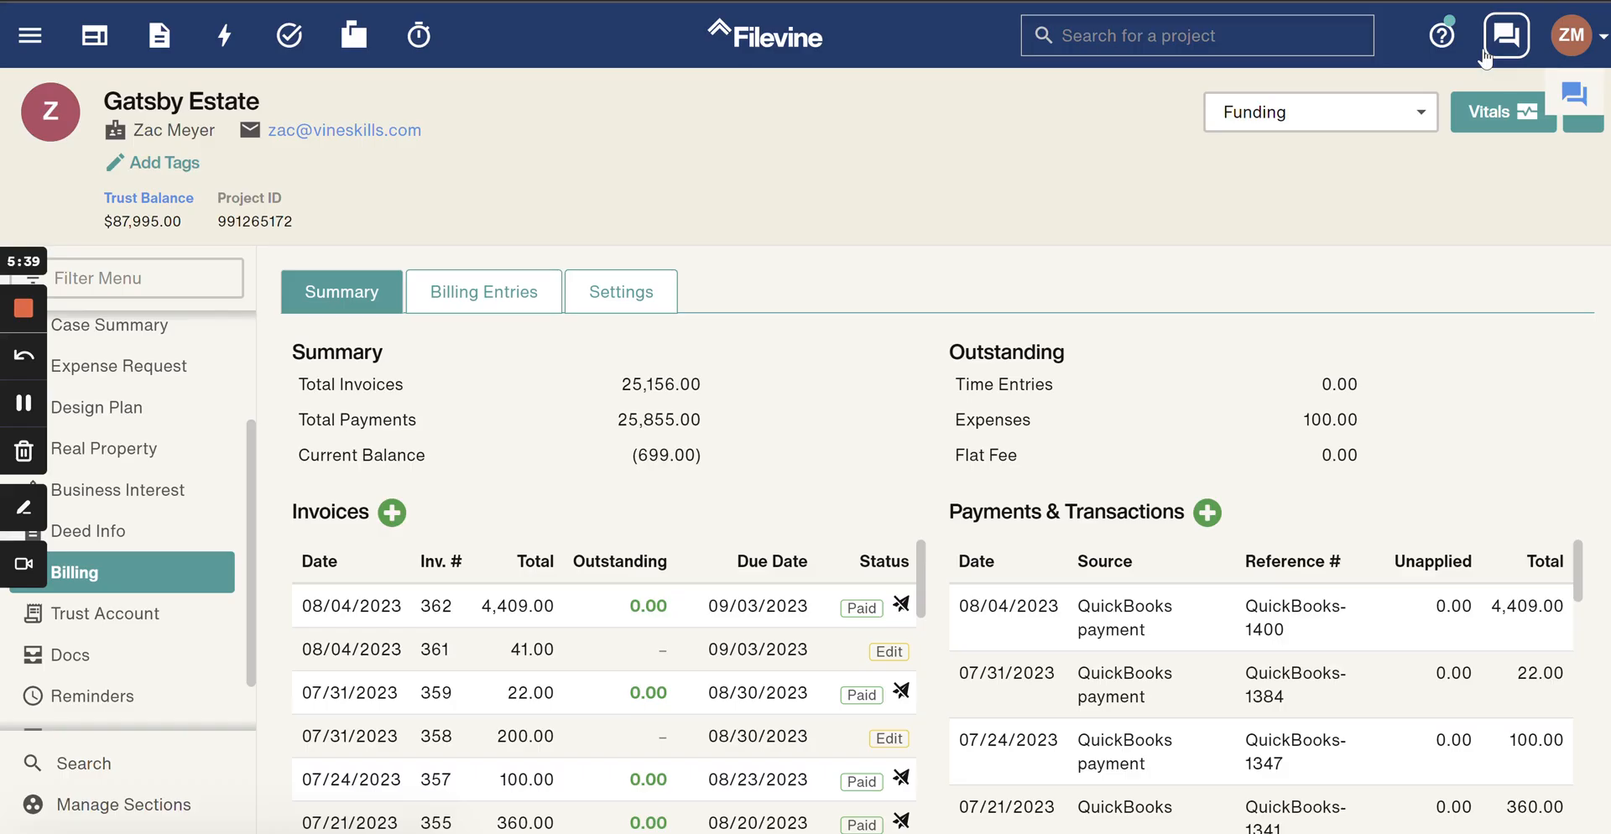
Add a new item in the project's Expense Request section with the expense type Credit Card.
scroll(155, 491, "up", 2)
left_click(160, 502)
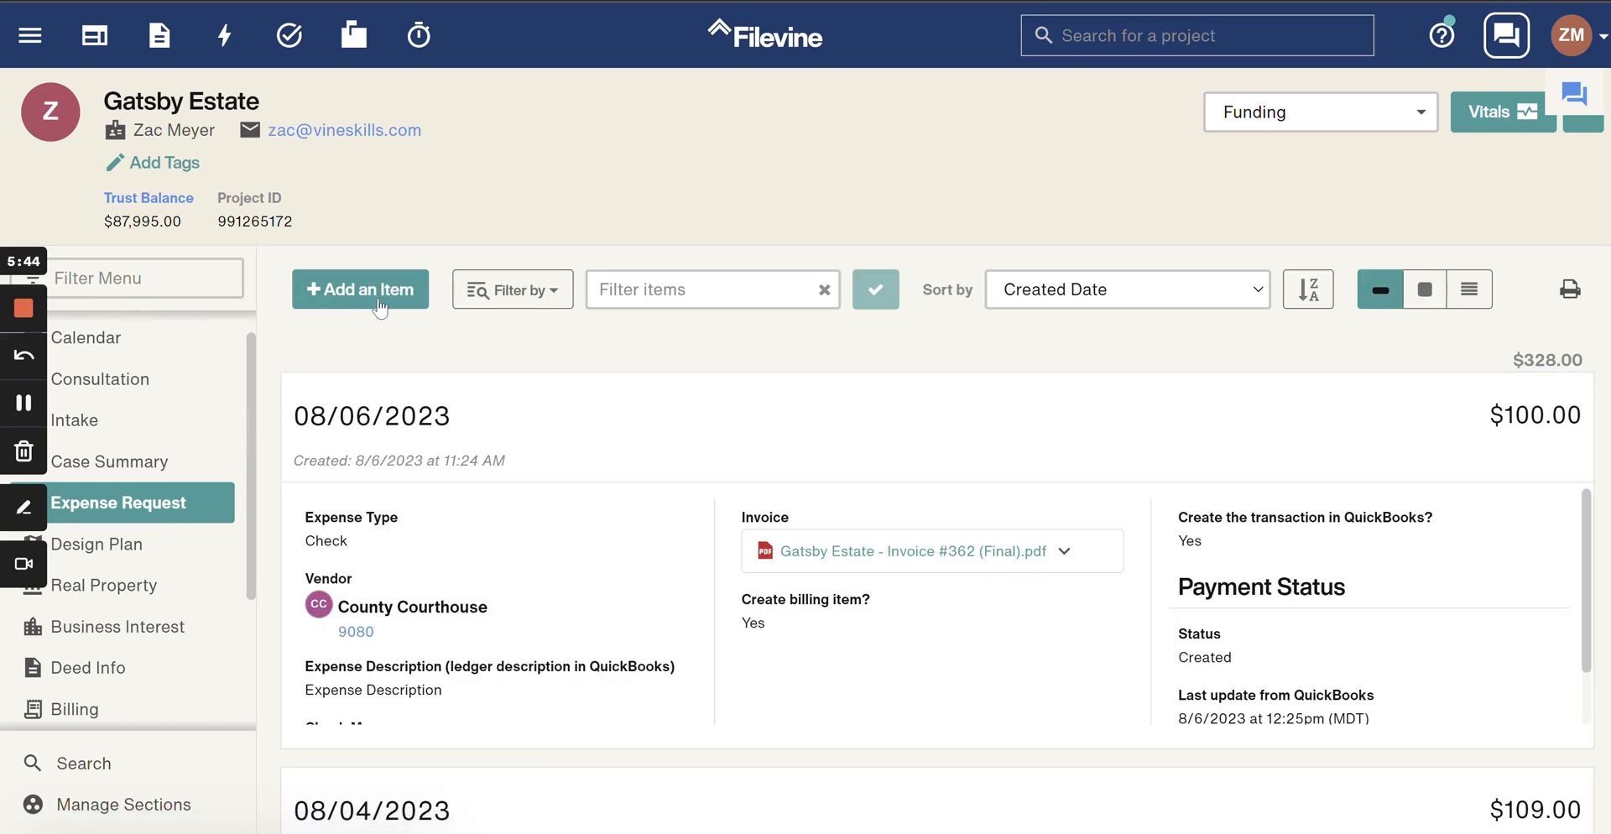
left_click(378, 290)
scroll(457, 471, "down", 2)
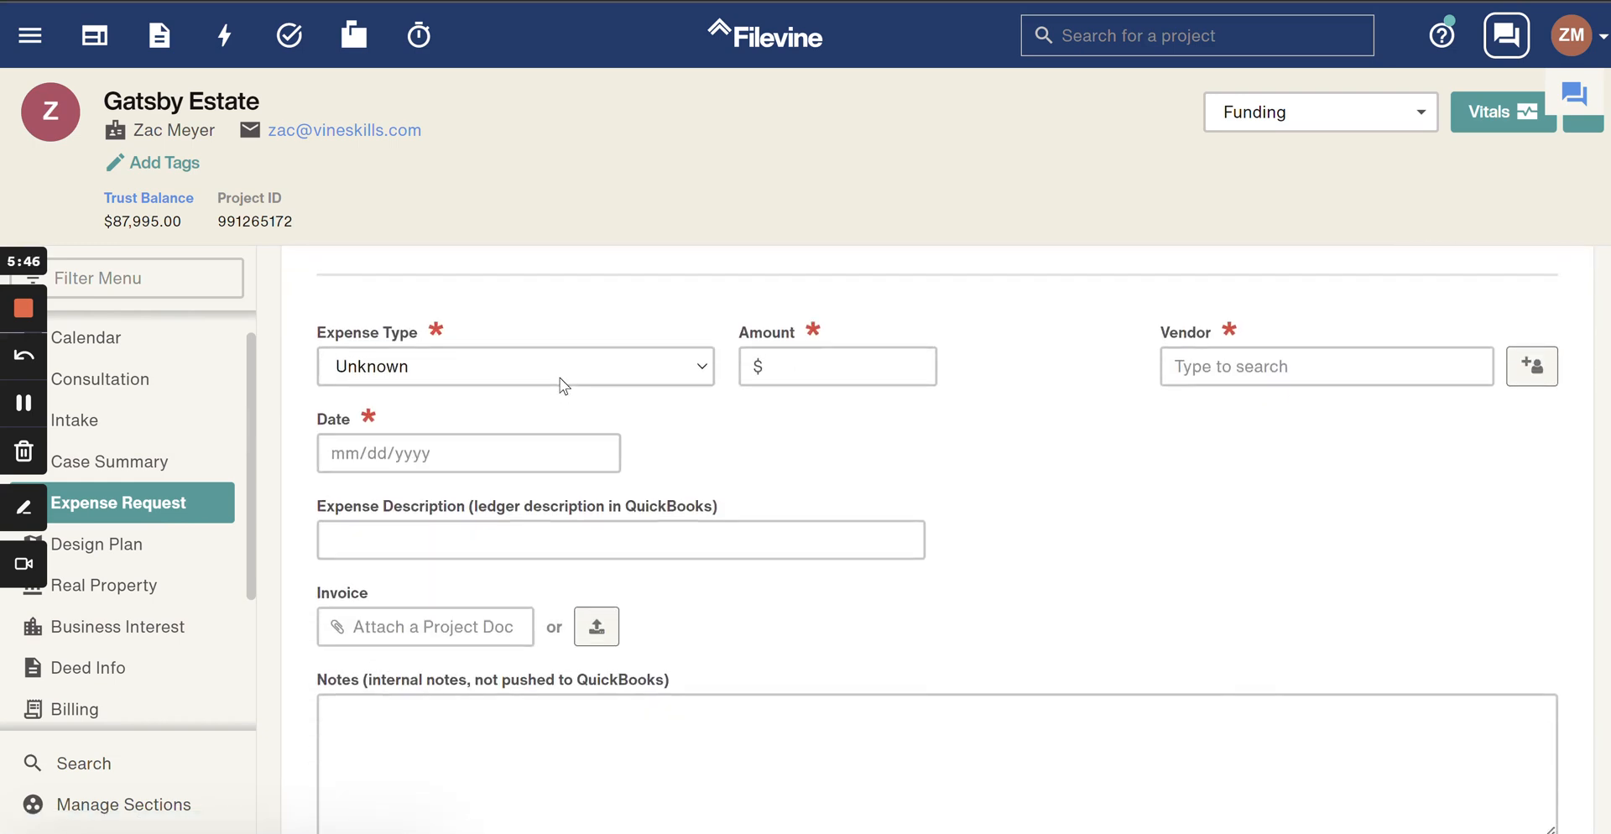
left_click(611, 376)
left_click(491, 450)
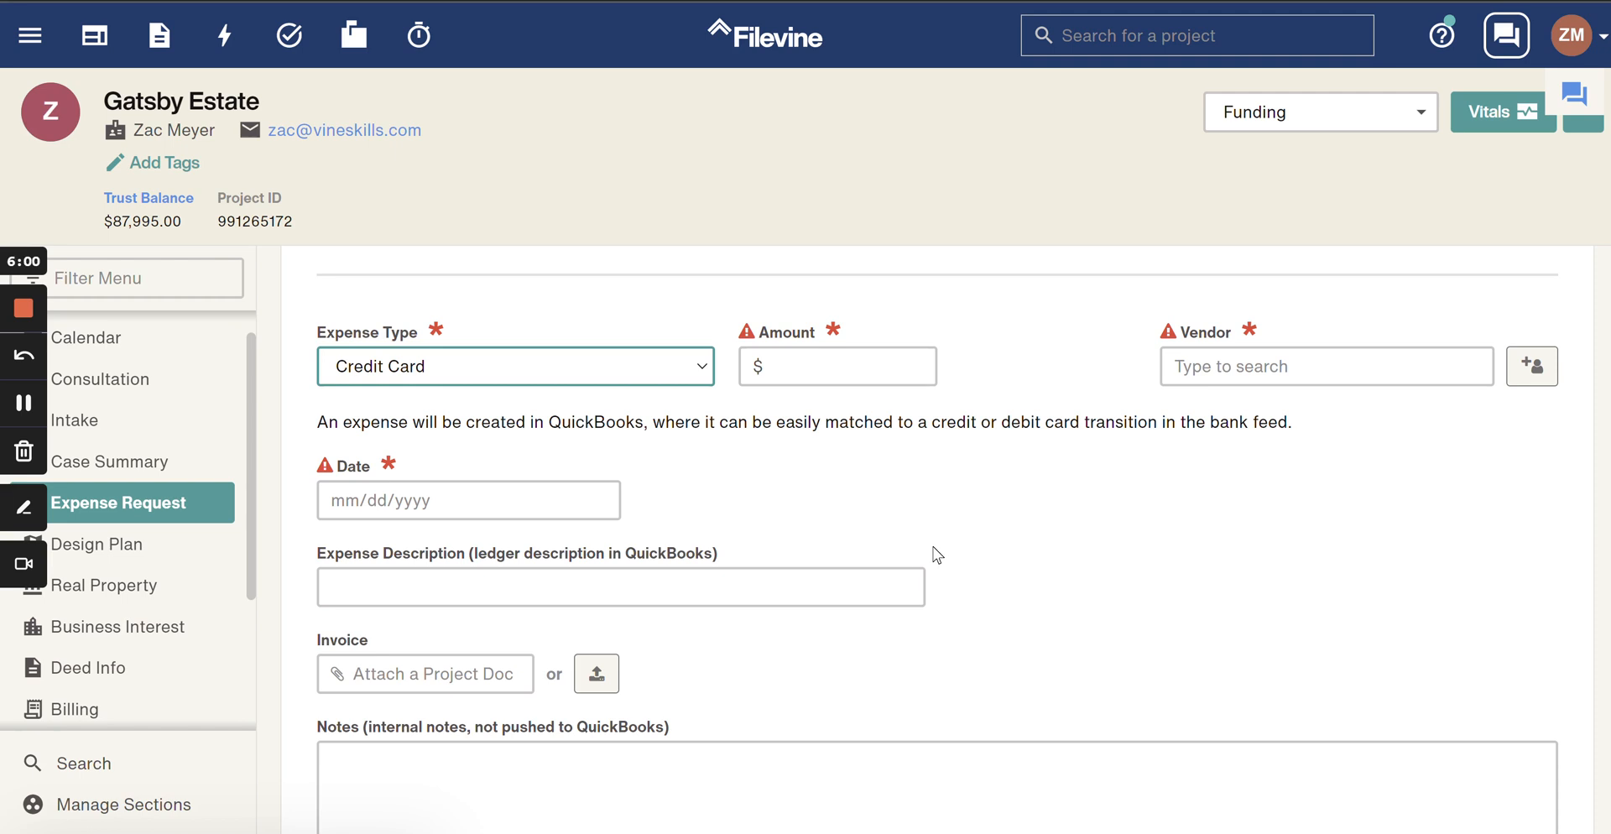
Set the expense request's amount to 101 and select County Courthouse as the vendor.
left_click(854, 383)
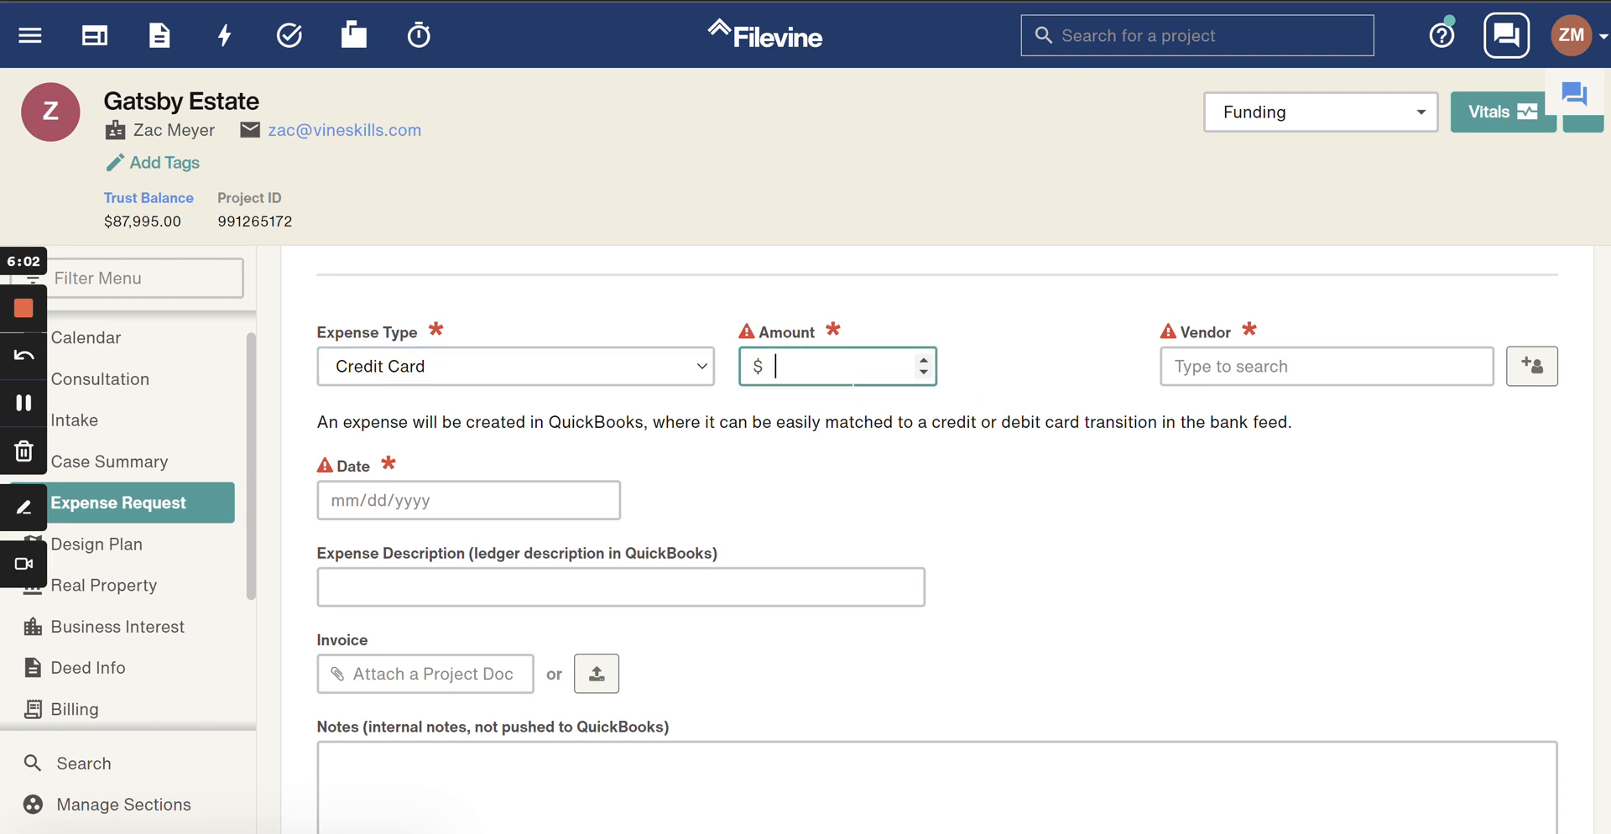
type("101")
left_click(1165, 369)
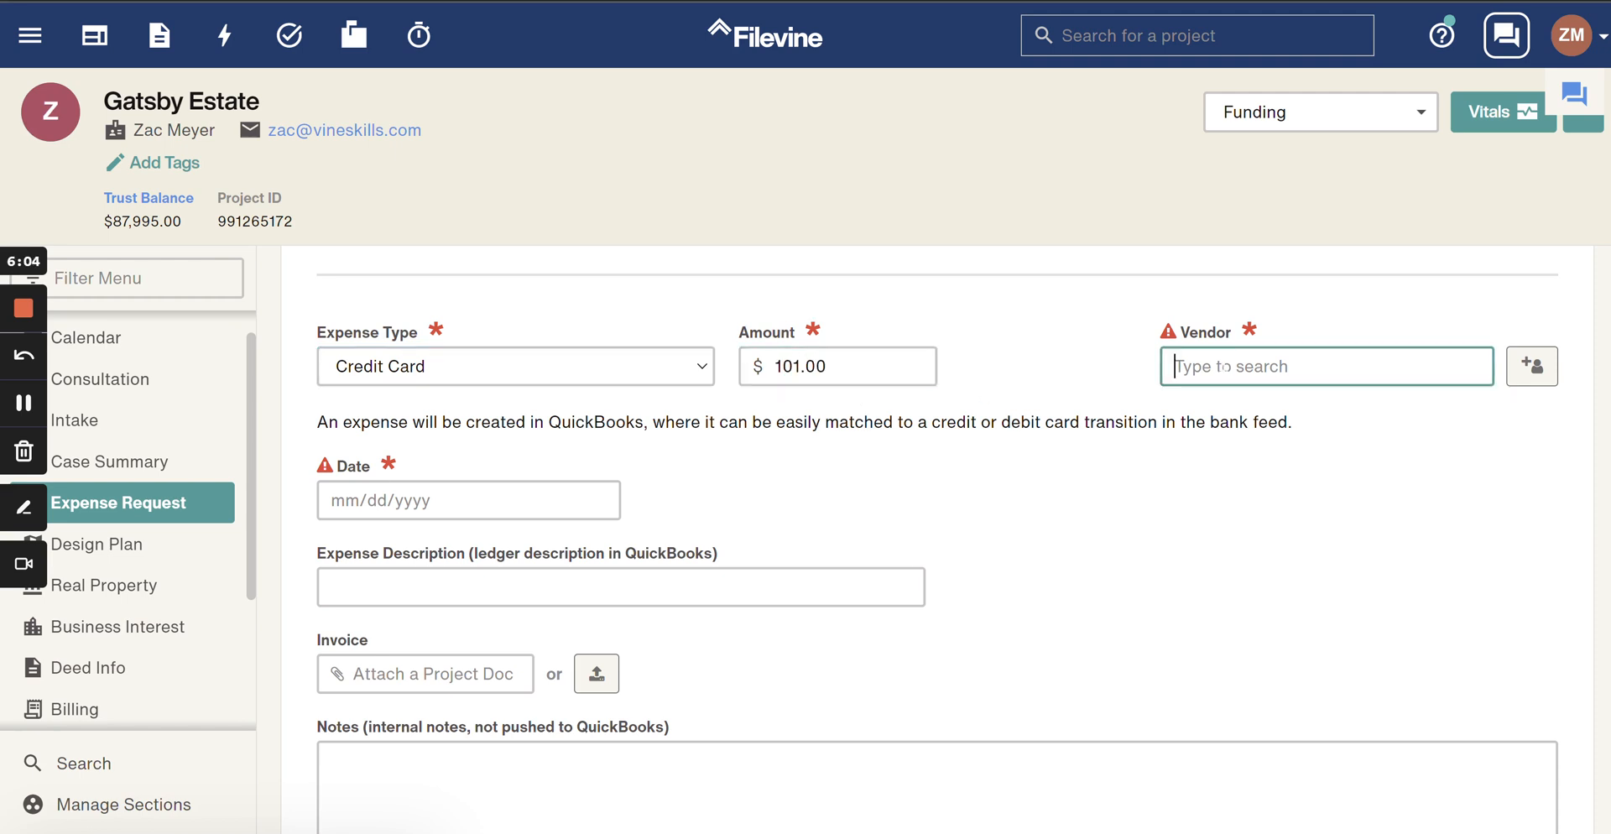
type("County")
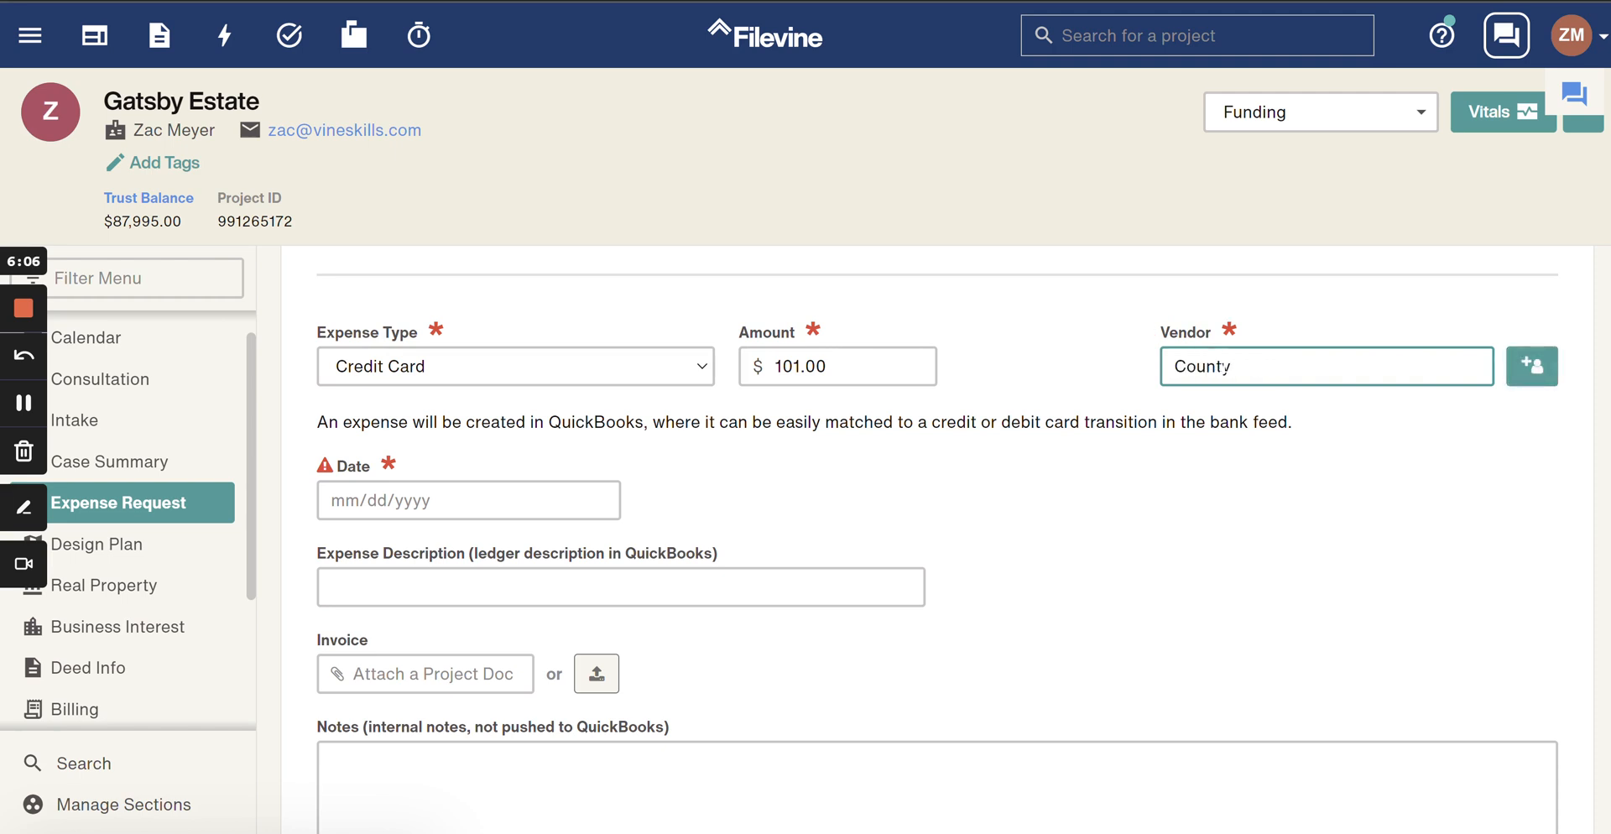
left_click(1253, 546)
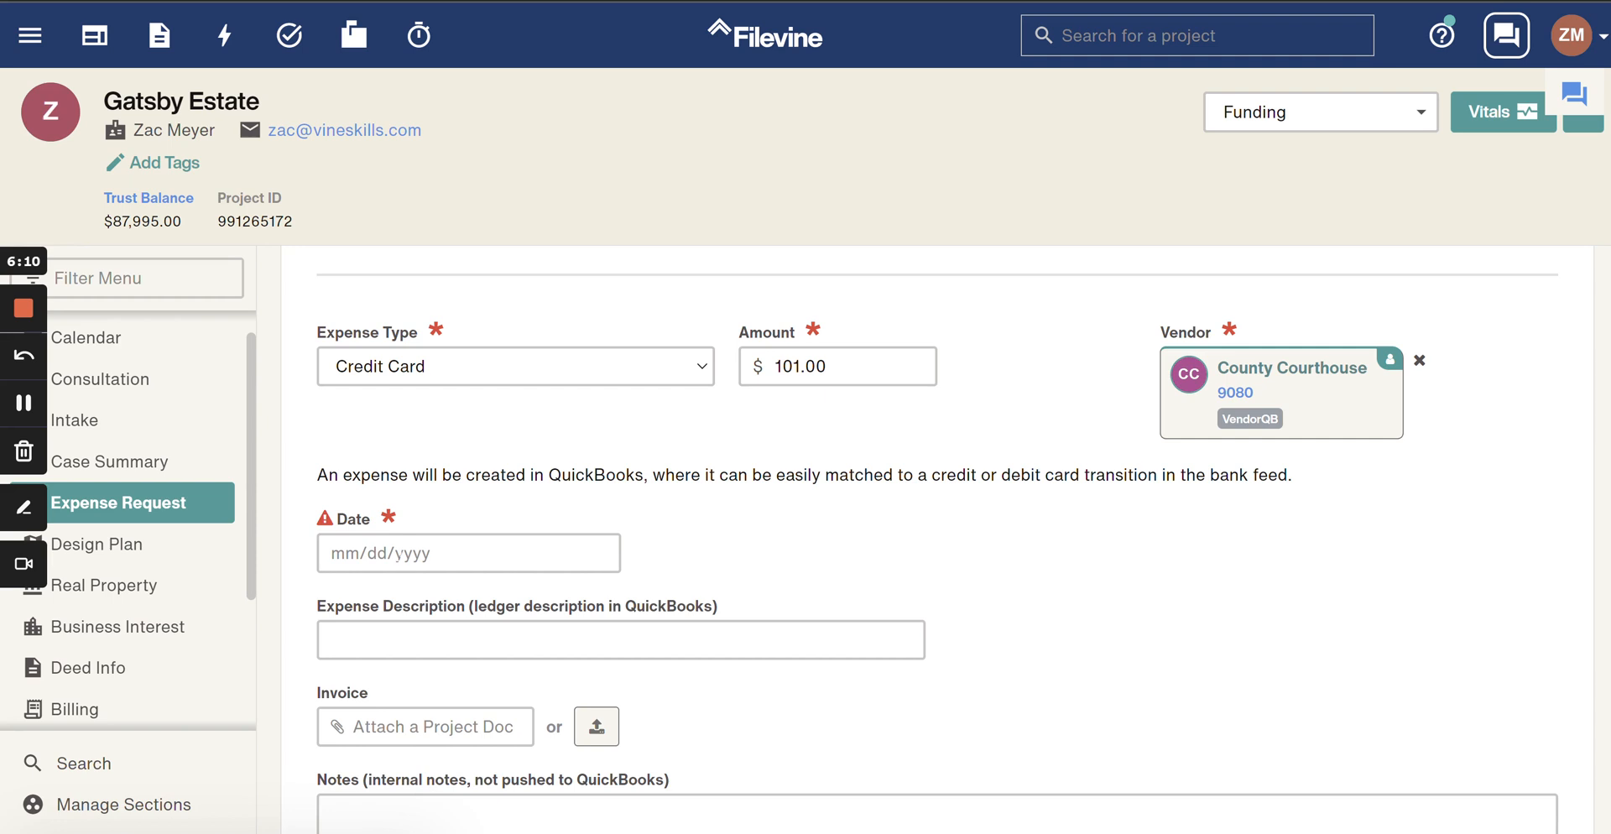
Set the expense request's date to 08/06/2023.
left_click(383, 553)
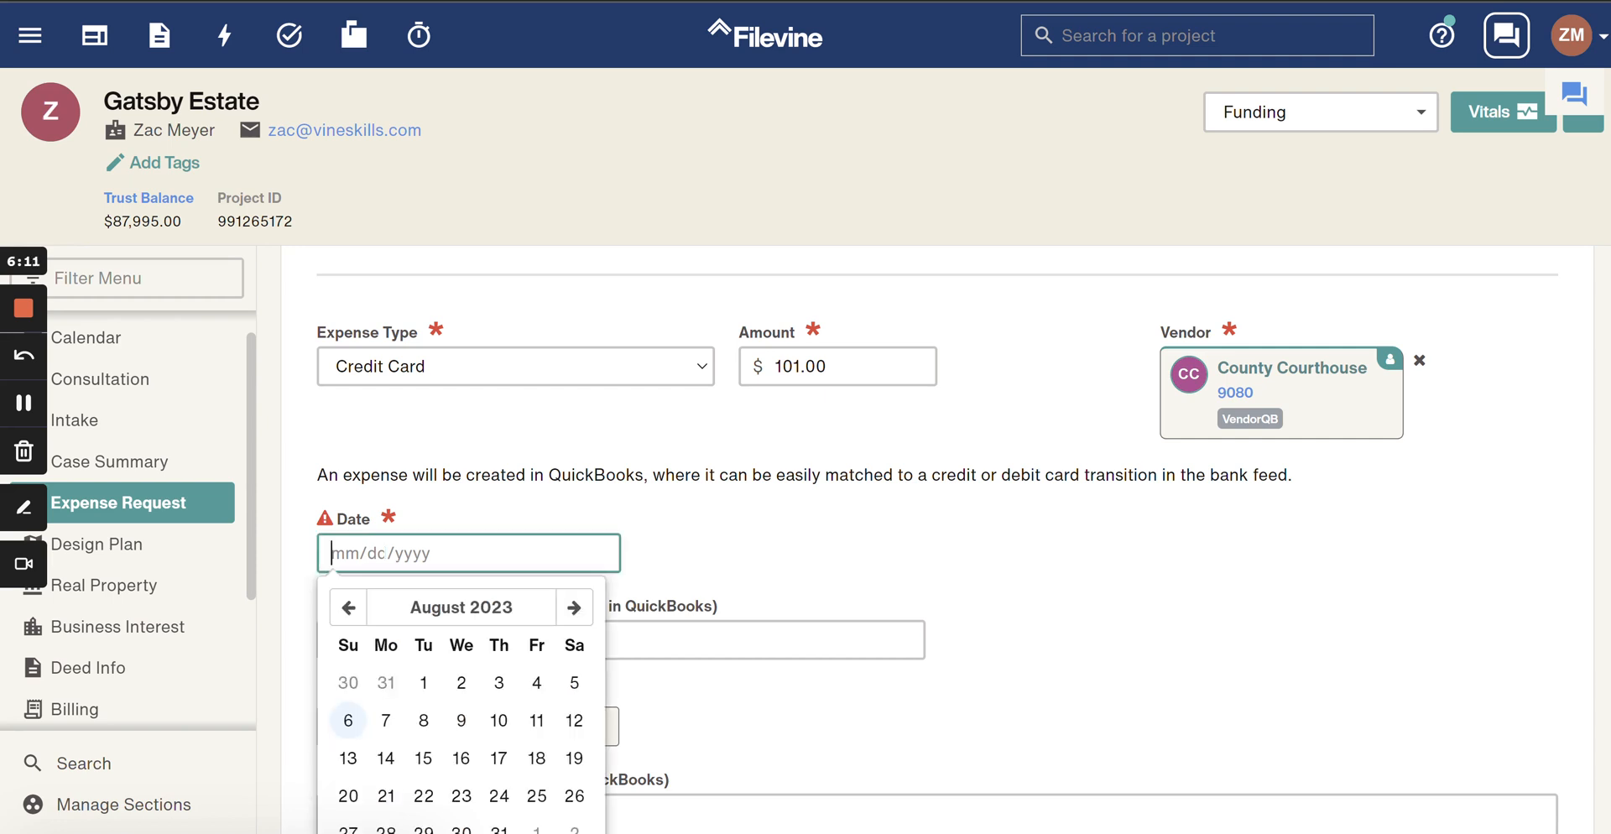
left_click(347, 721)
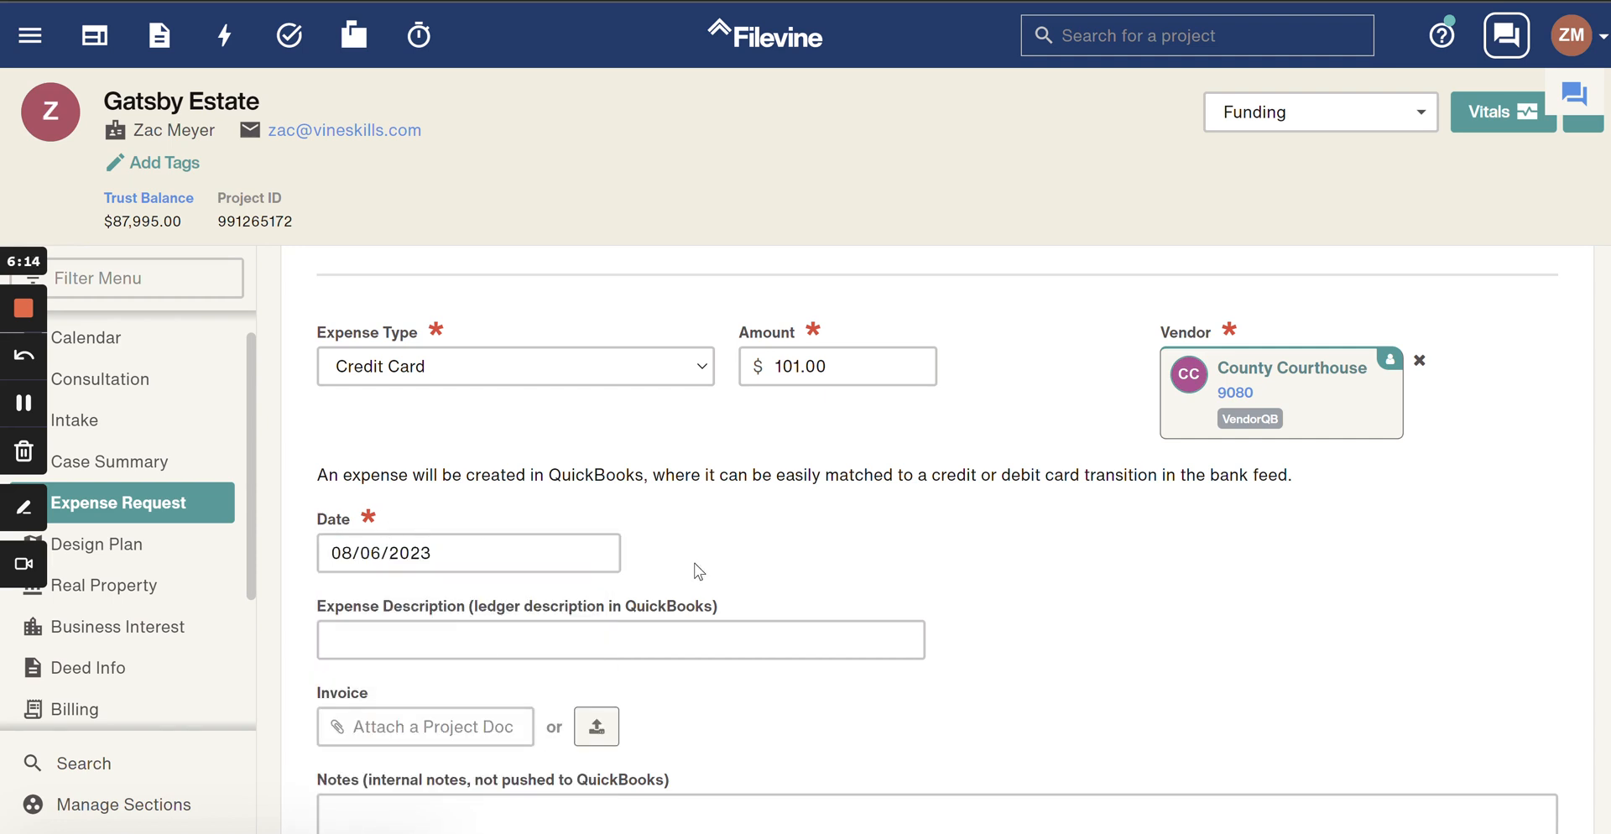
scroll(861, 571, "down", 1)
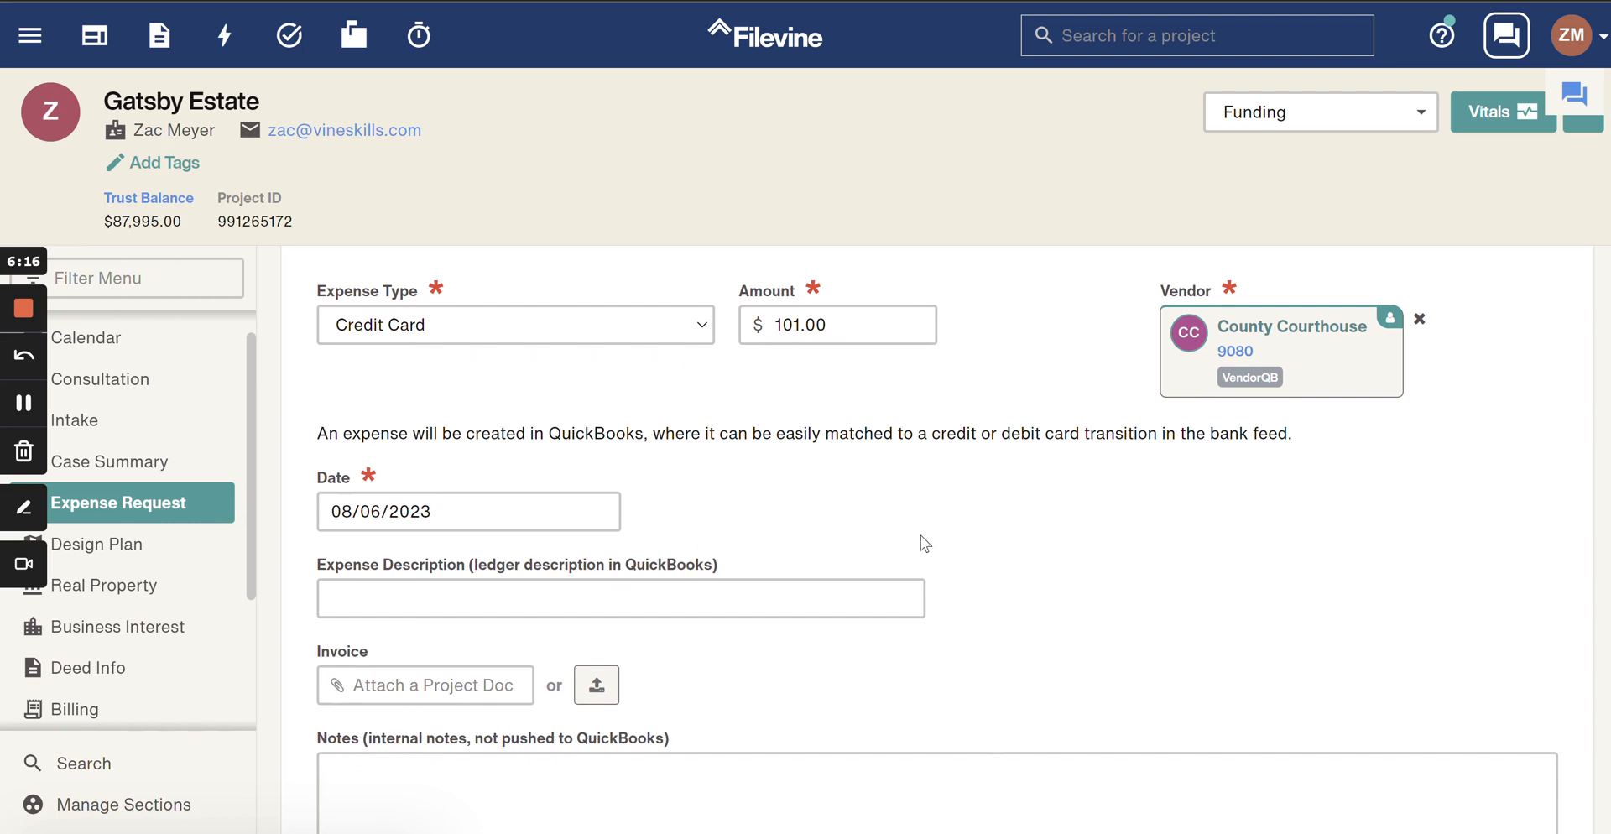
Enter "Expense Desc" as the expense description and attach the project document "Gatsby Estate - Invoice #362 (Final).pdf" as the invoice.
scroll(1083, 559, "down", 1)
key("Tab")
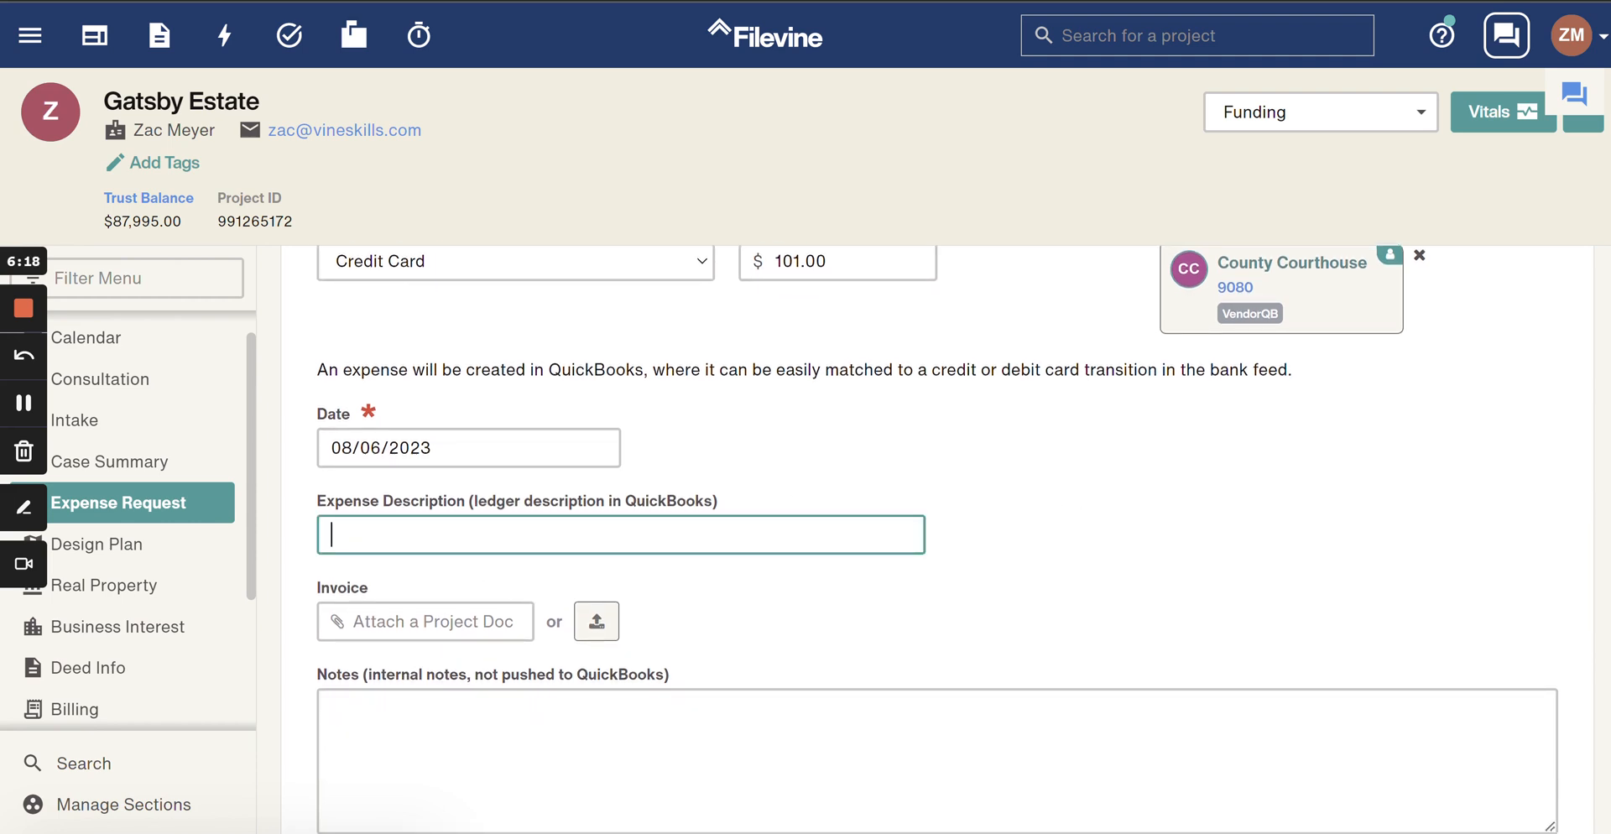
type("Expense Desc")
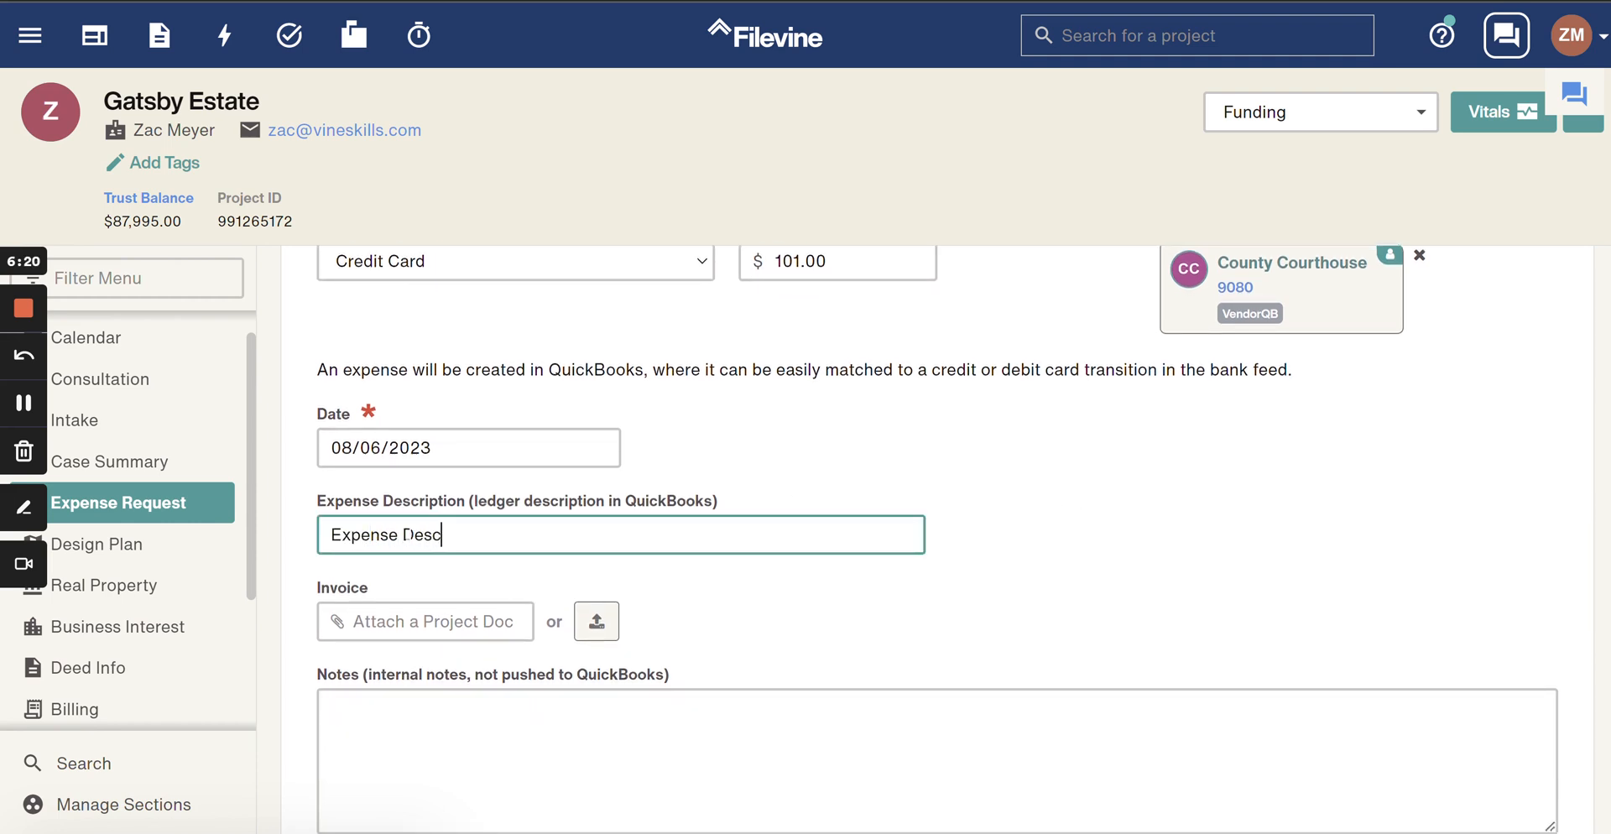
left_click(381, 631)
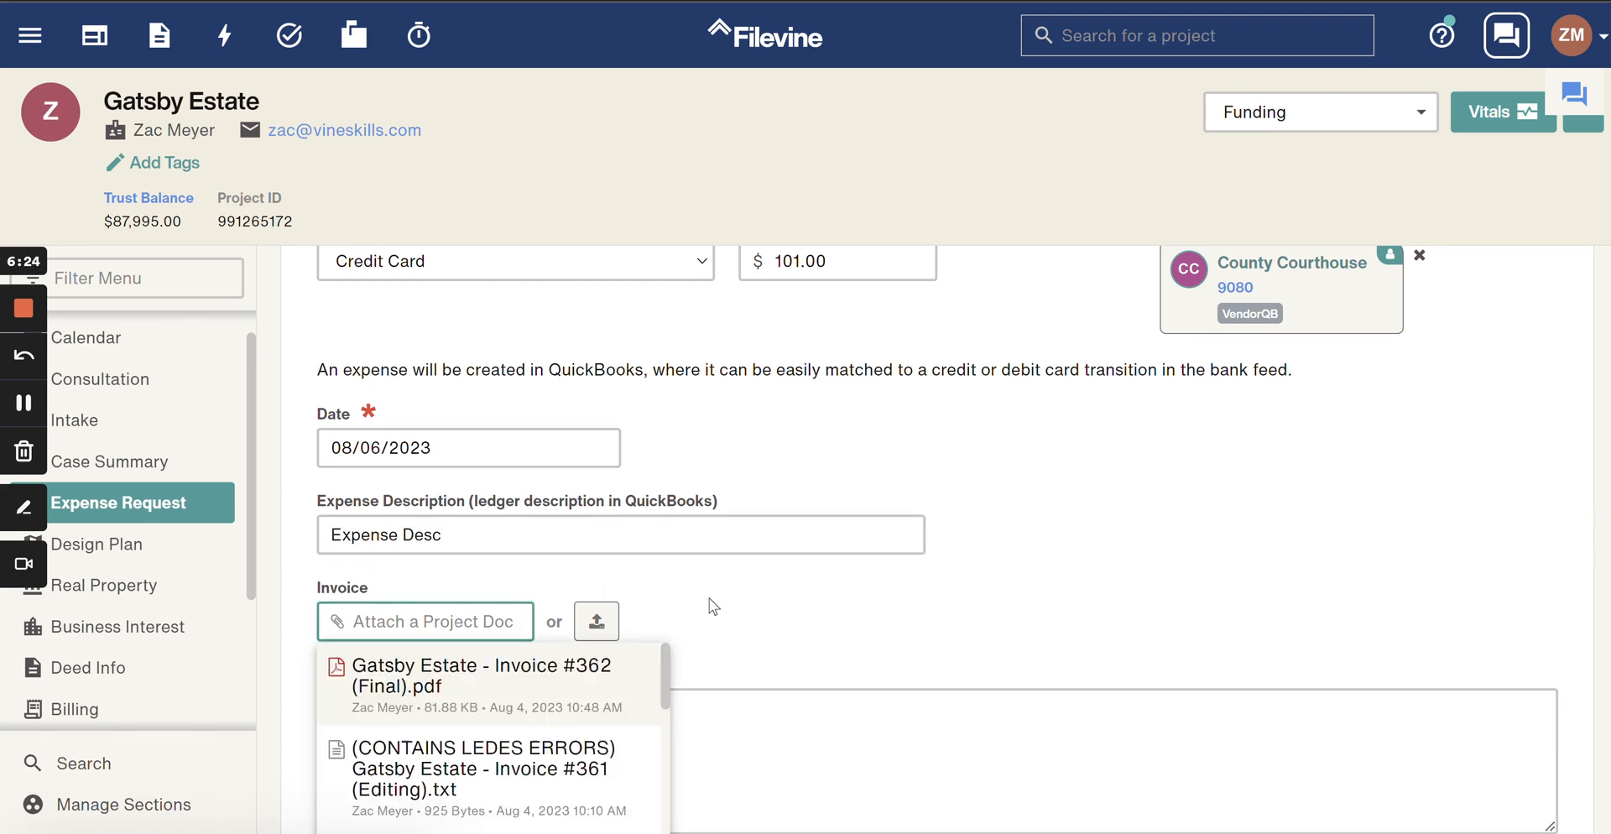
scroll(370, 495, "down", 2)
left_click(374, 512)
scroll(903, 507, "down", 3)
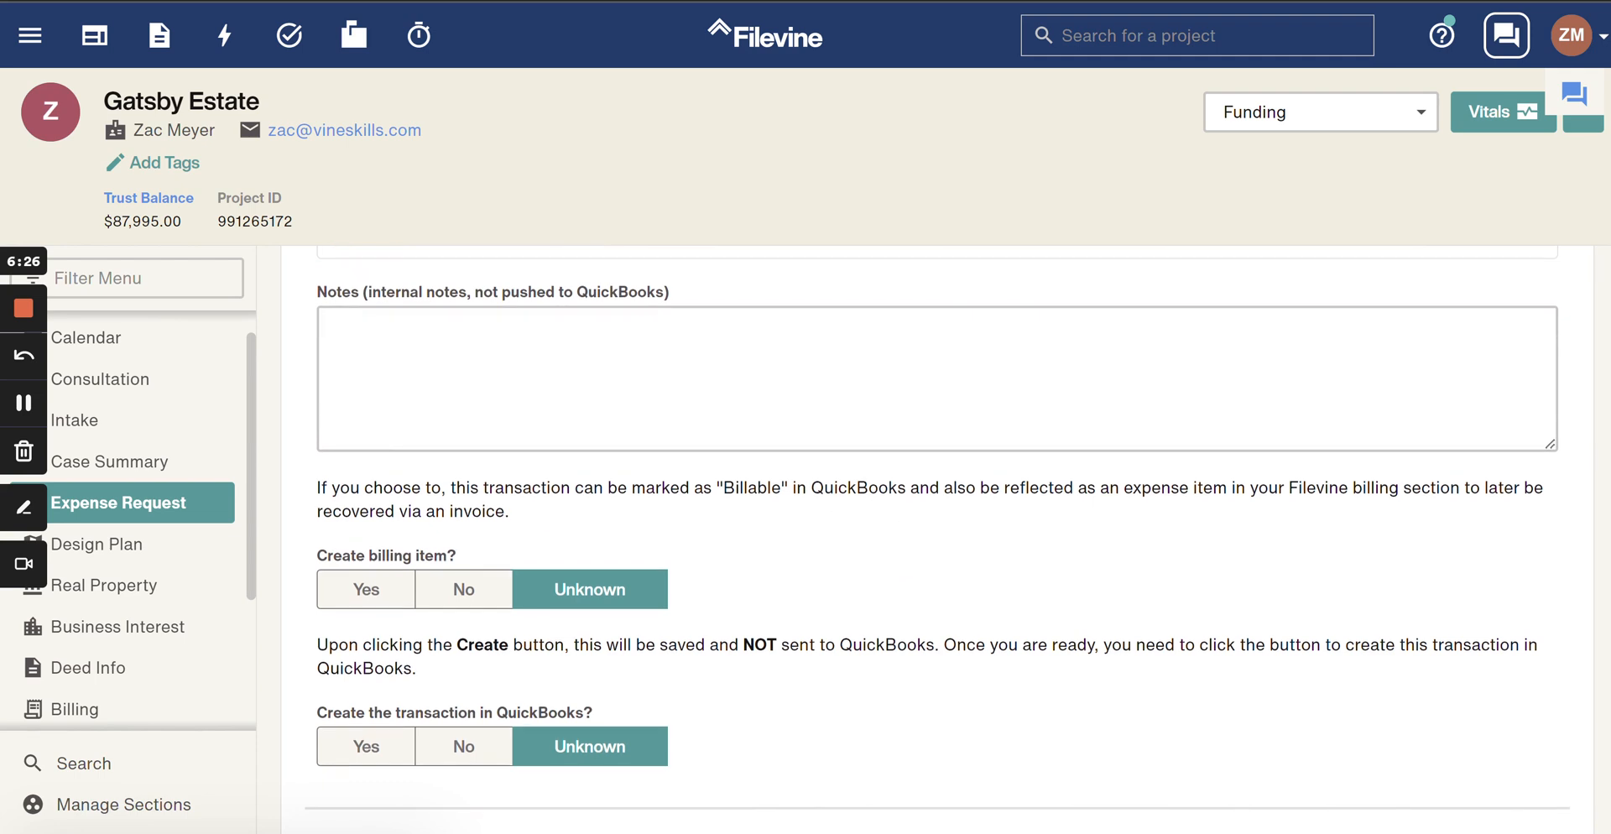
Choose Yes for creating both the billing item and the QuickBooks transaction, and create the expense request.
left_click(882, 386)
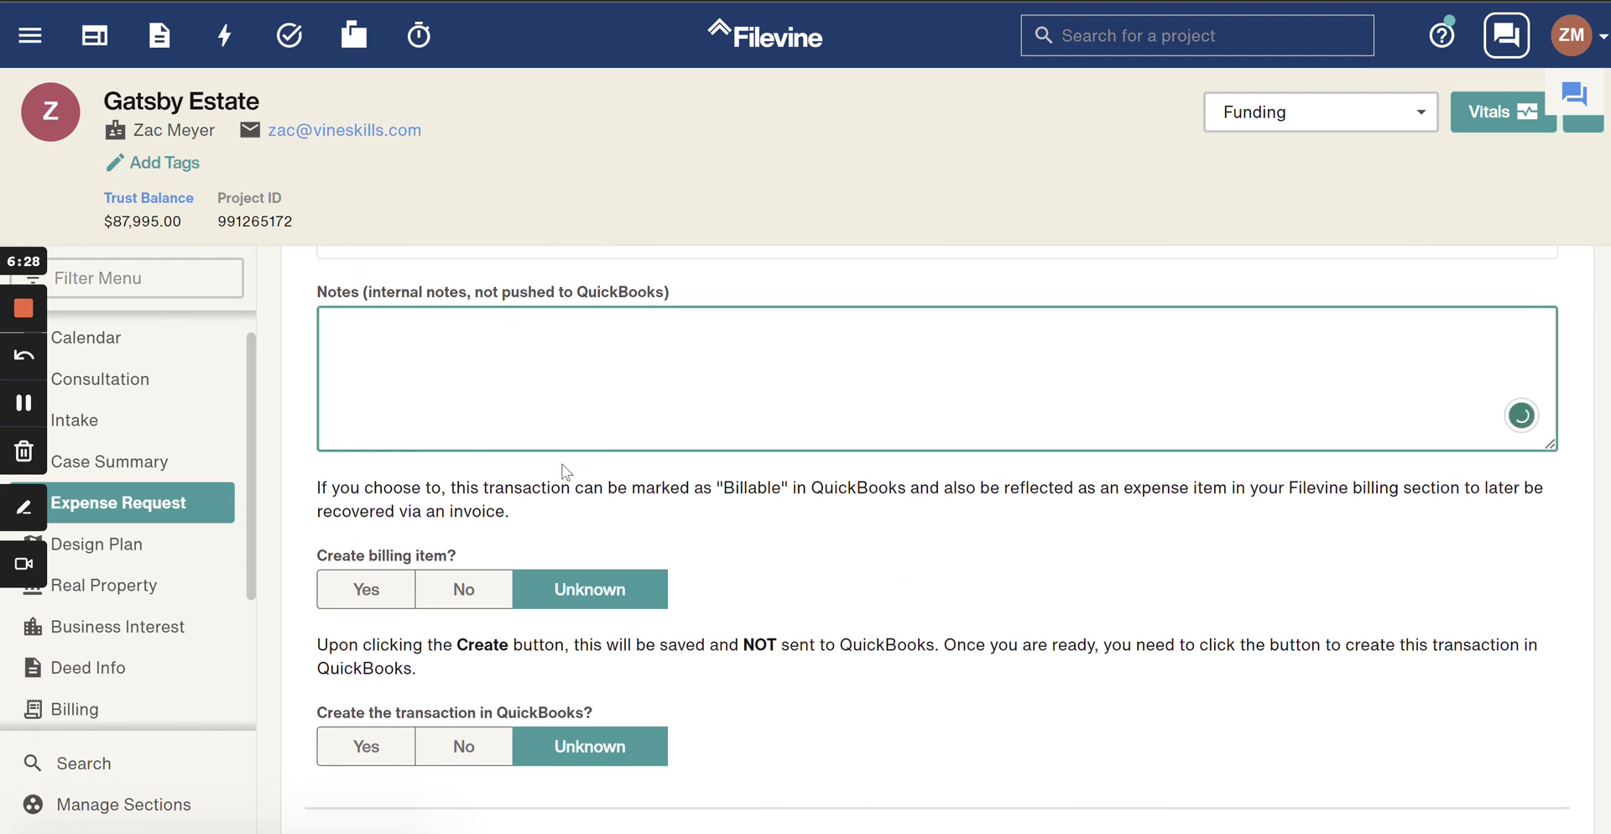
scroll(928, 566, "down", 2)
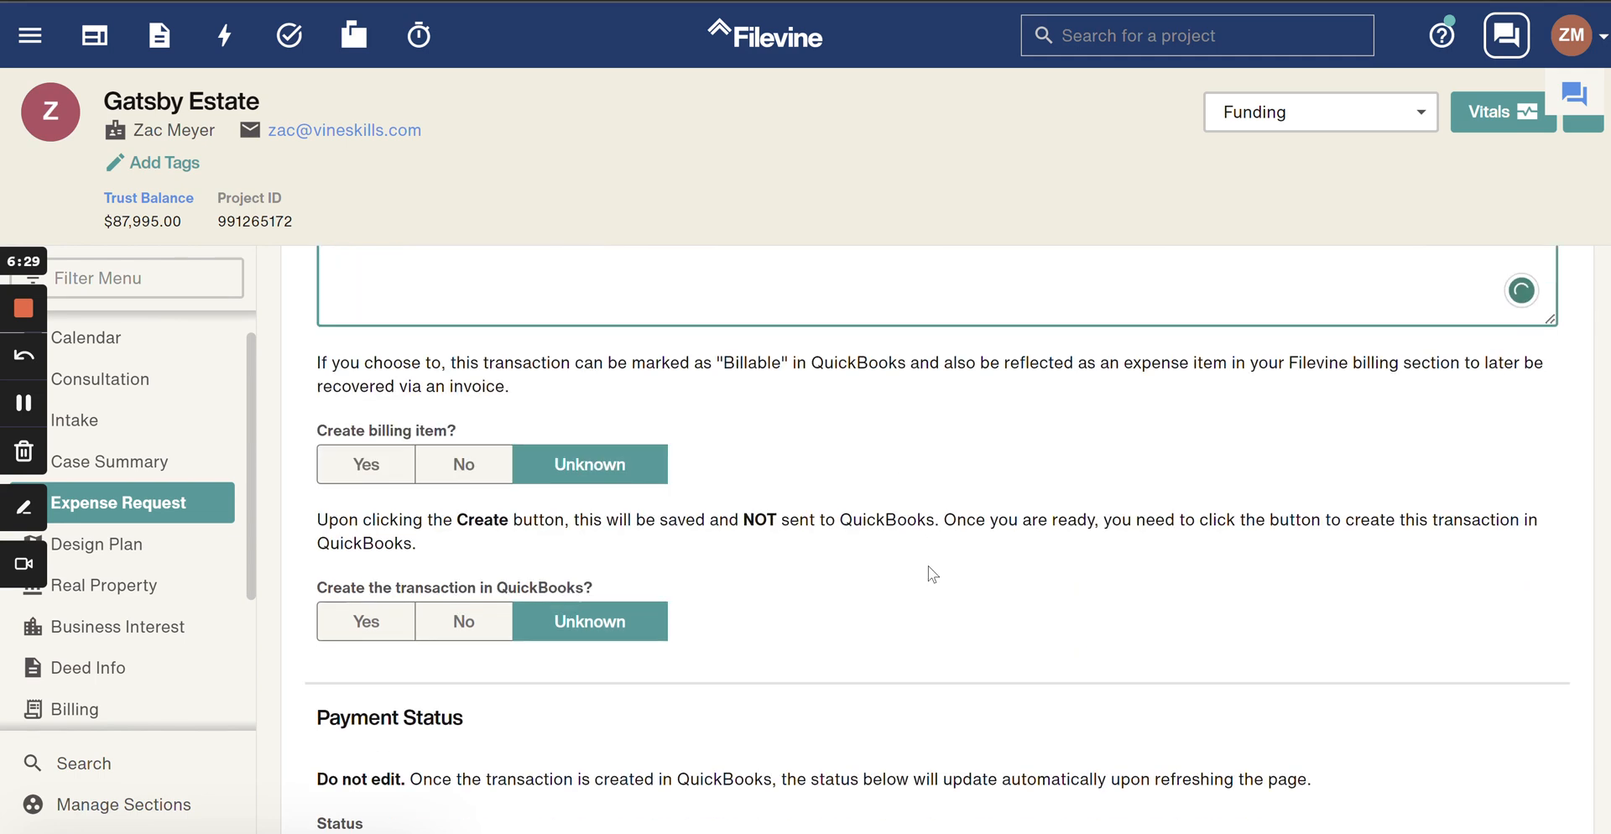
left_click(370, 472)
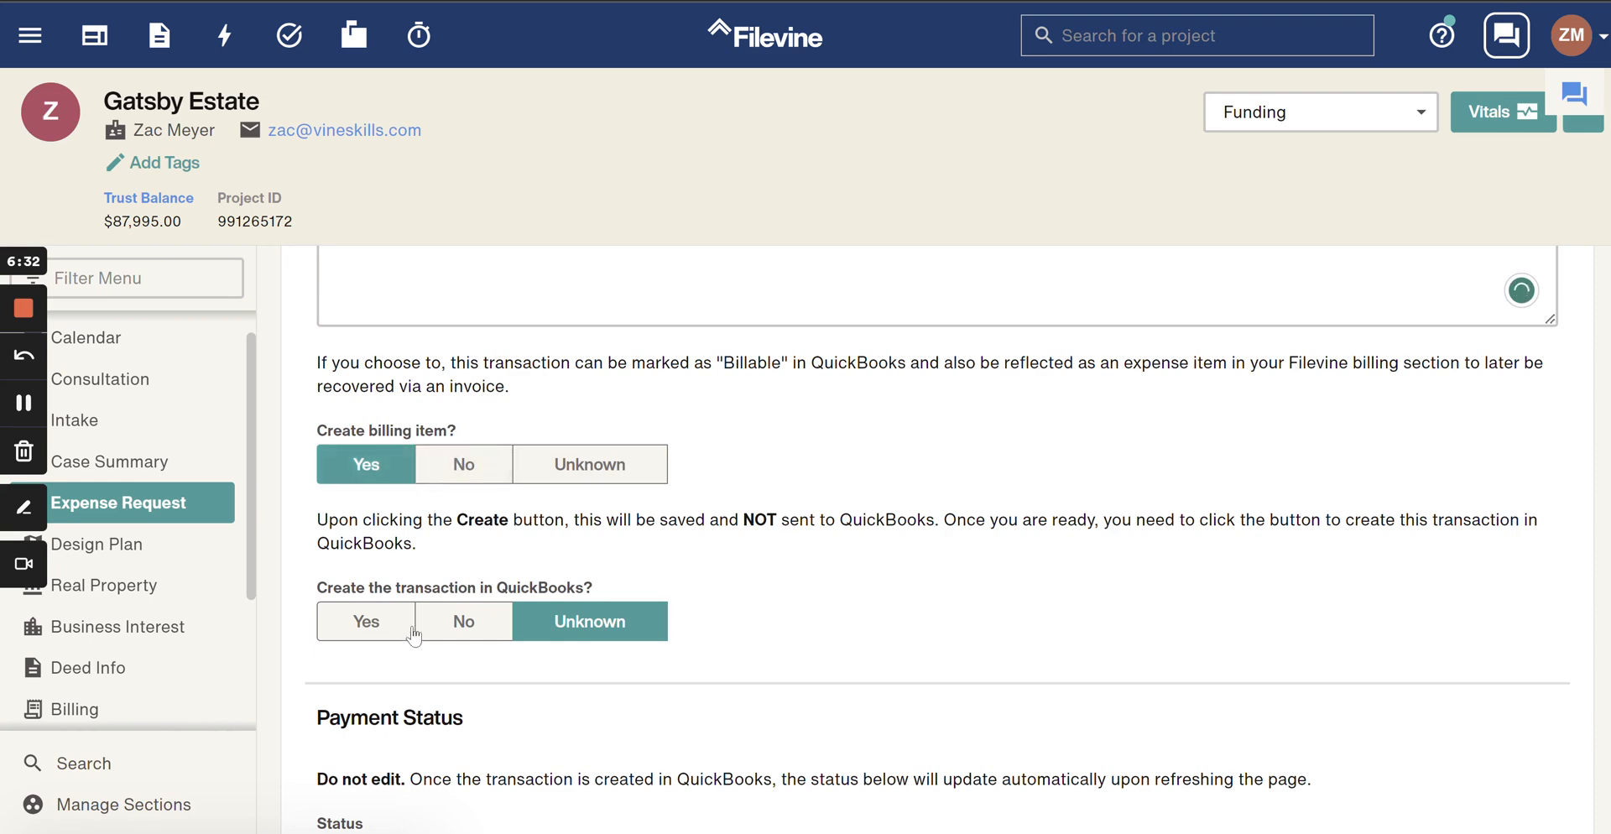
left_click(376, 631)
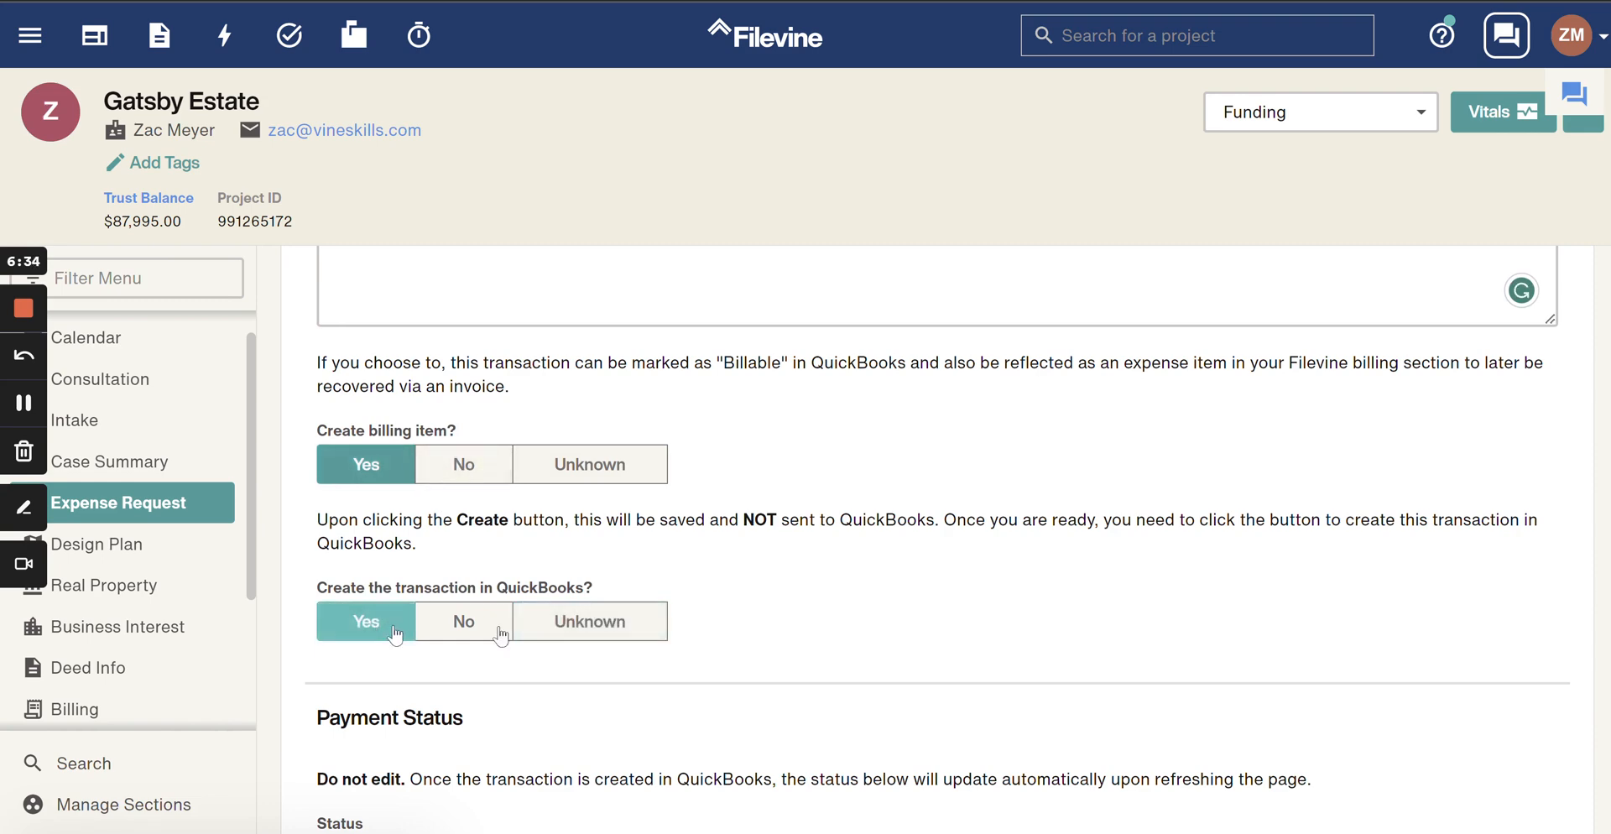
scroll(1284, 477, "up", 5)
scroll(1284, 477, "up", 5)
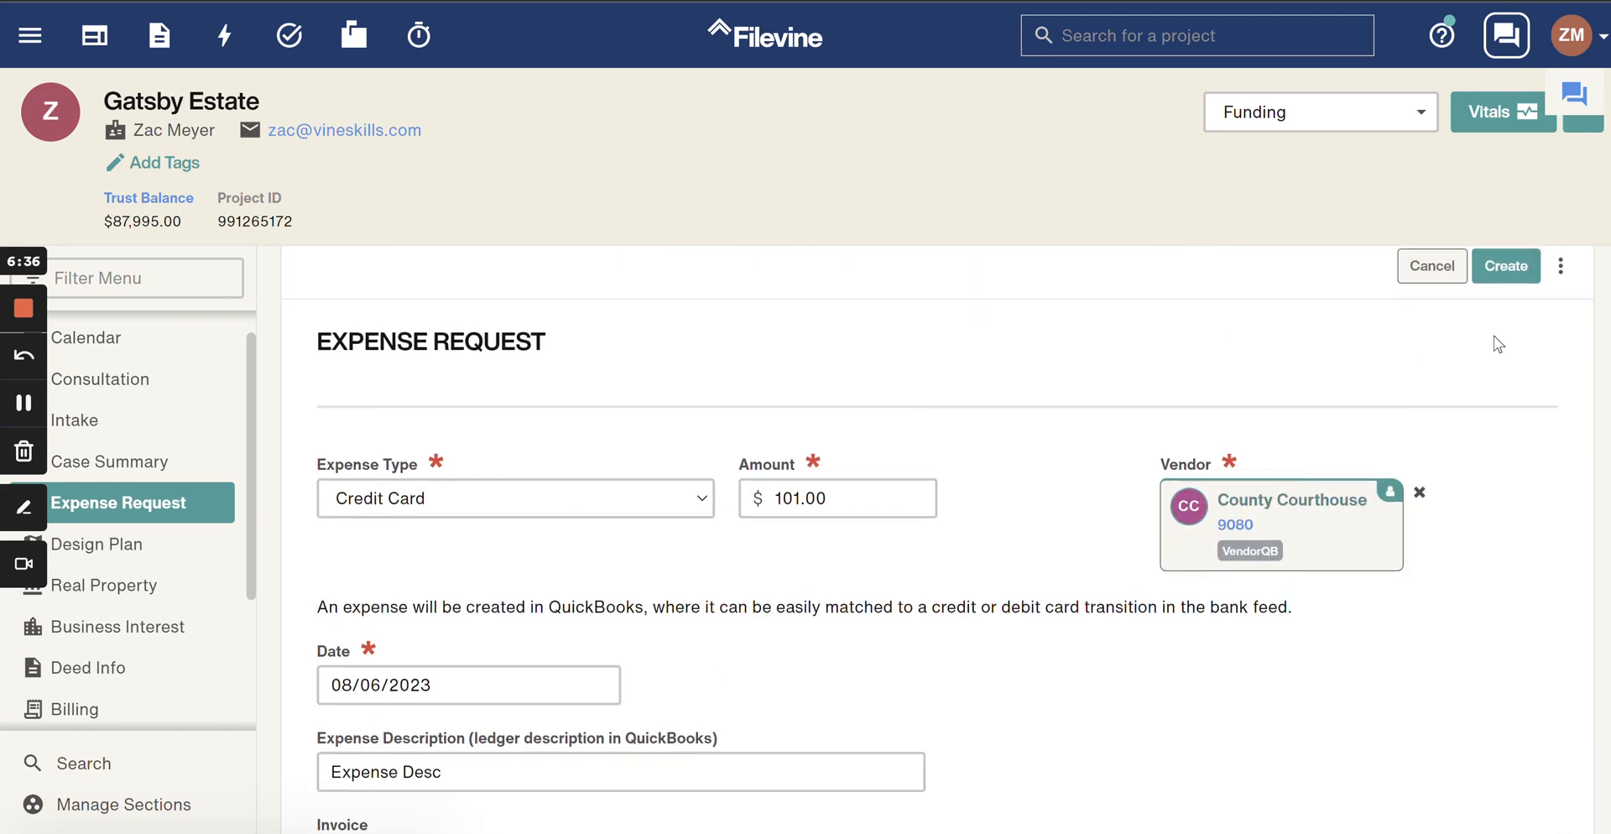
scroll(1444, 339, "up", 1)
left_click(1505, 325)
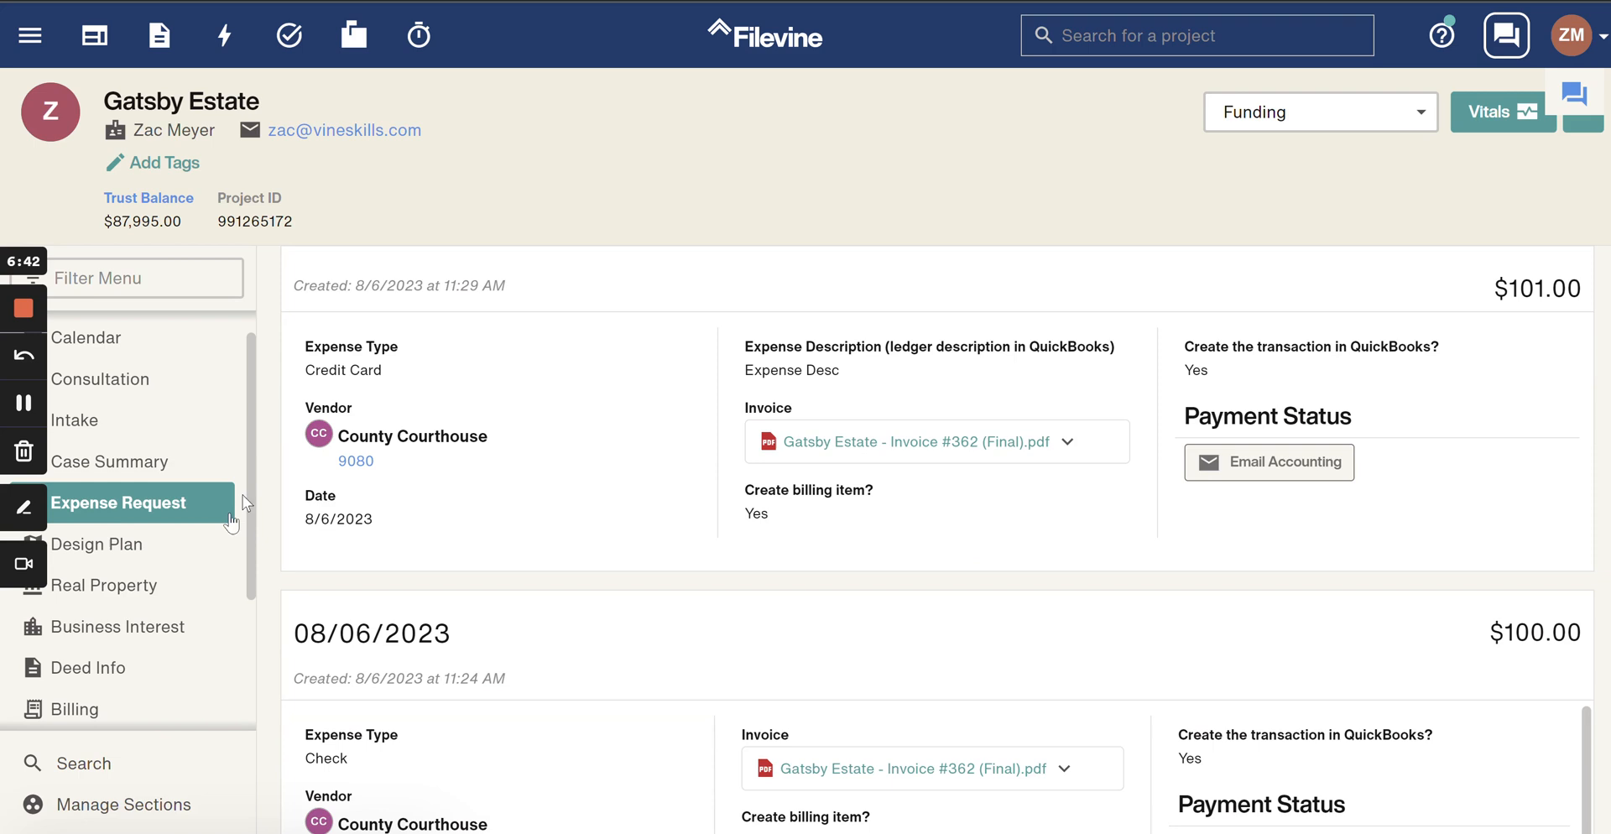
Show the project's individual expense items among its billing entries.
left_click(115, 704)
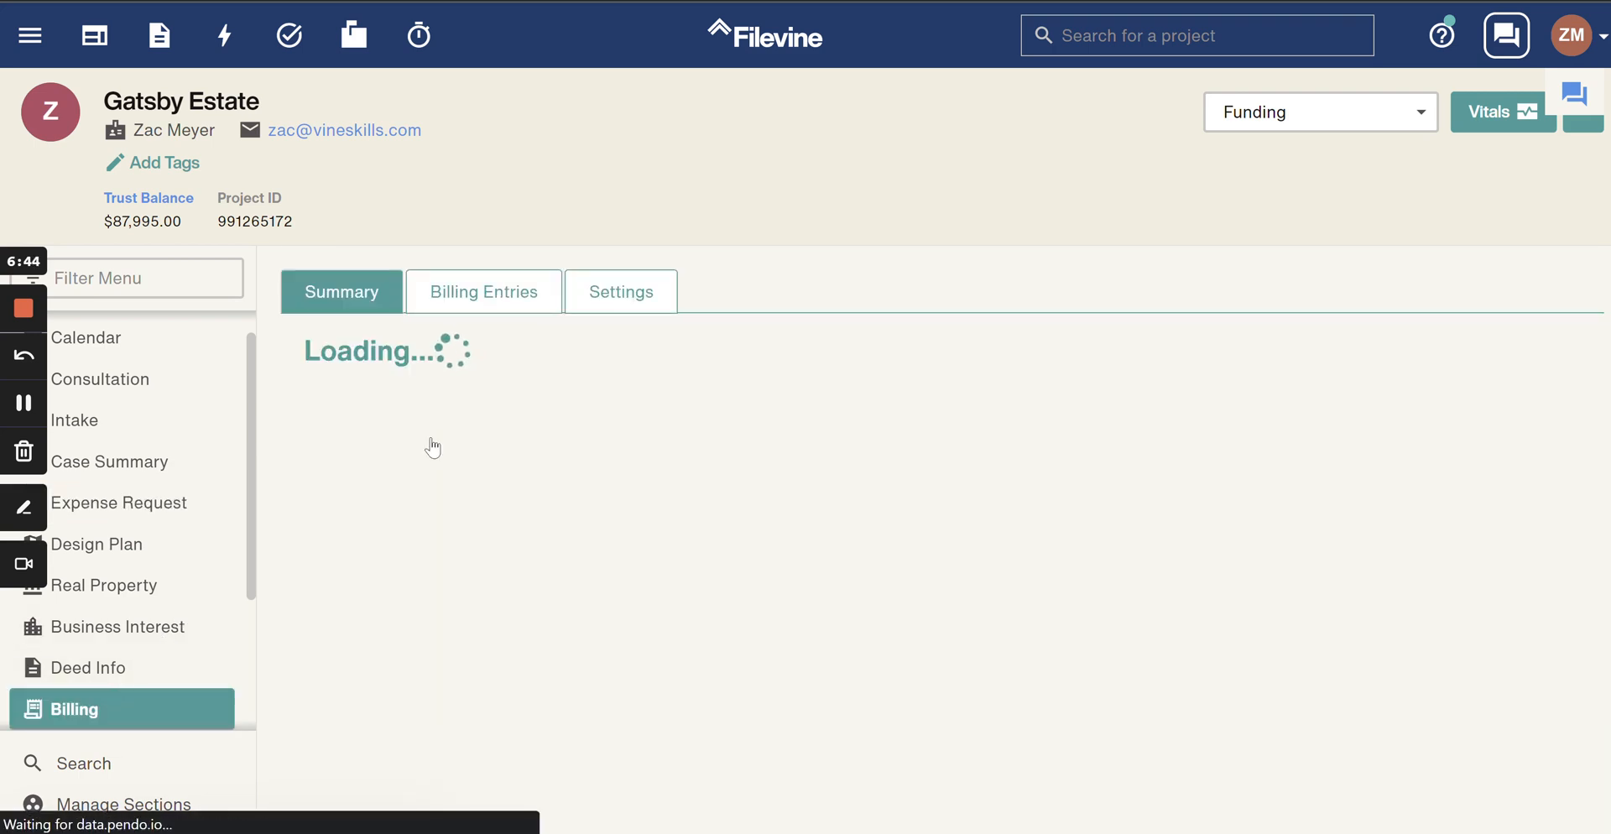
left_click(484, 288)
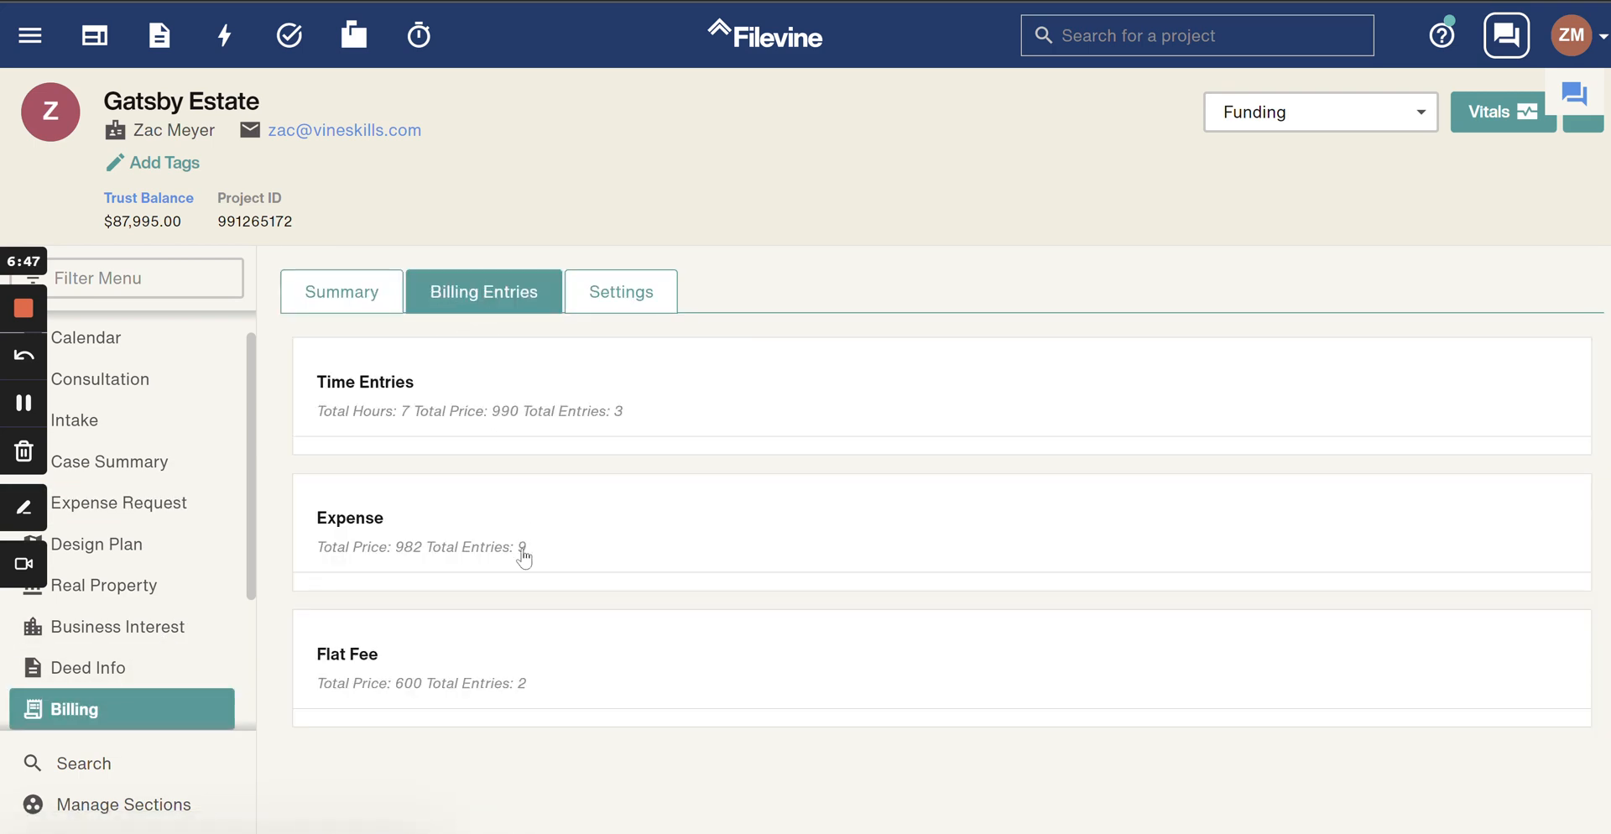
left_click(522, 547)
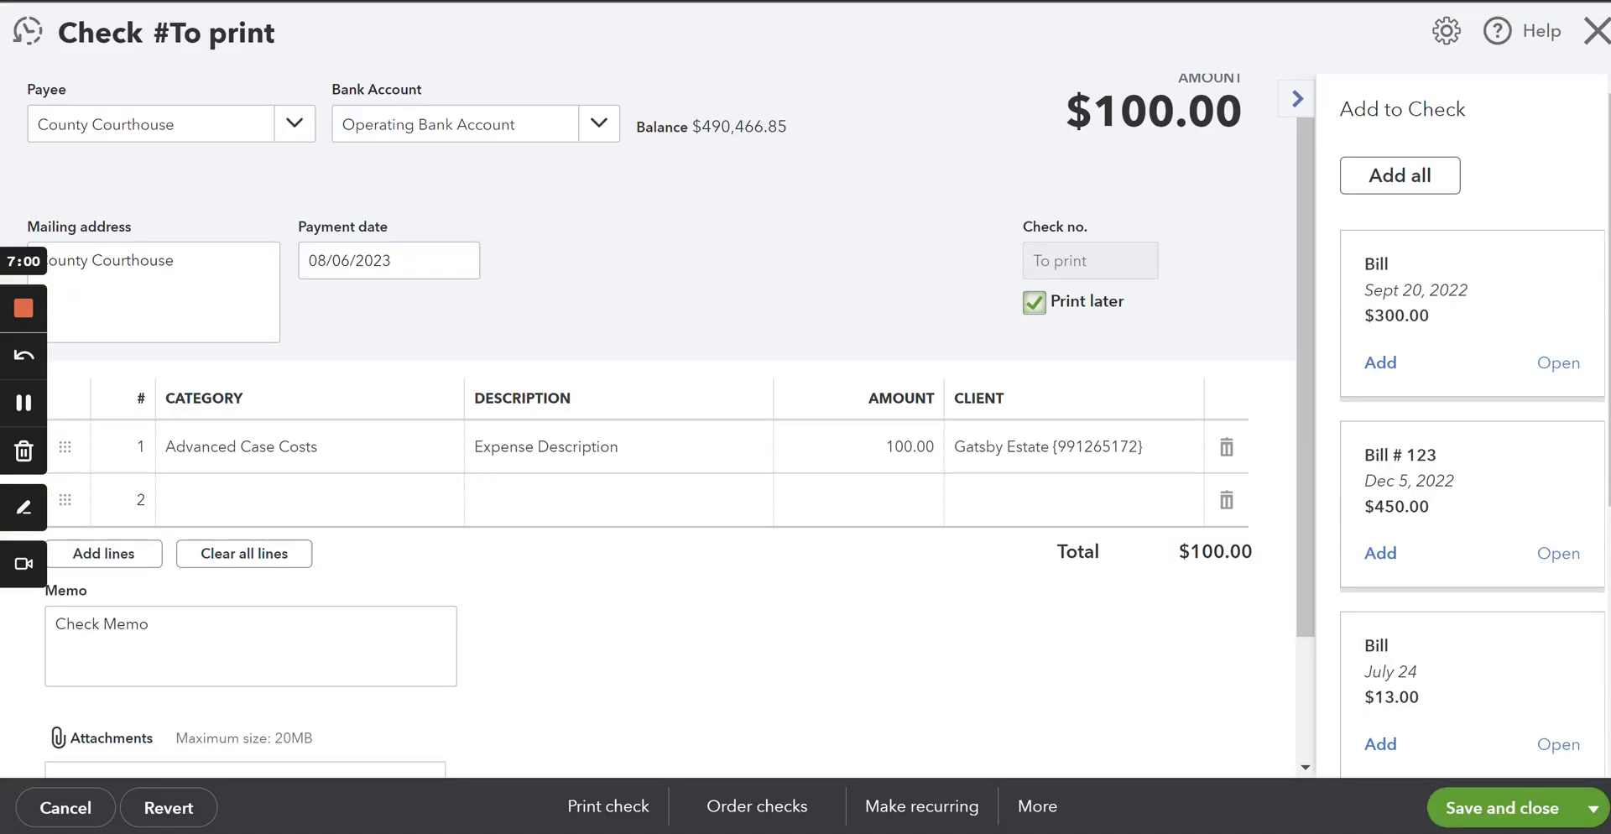
Switch to QuickBooks and close the County Courthouse check without saving.
key("ctrl+Tab")
left_click(1600, 42)
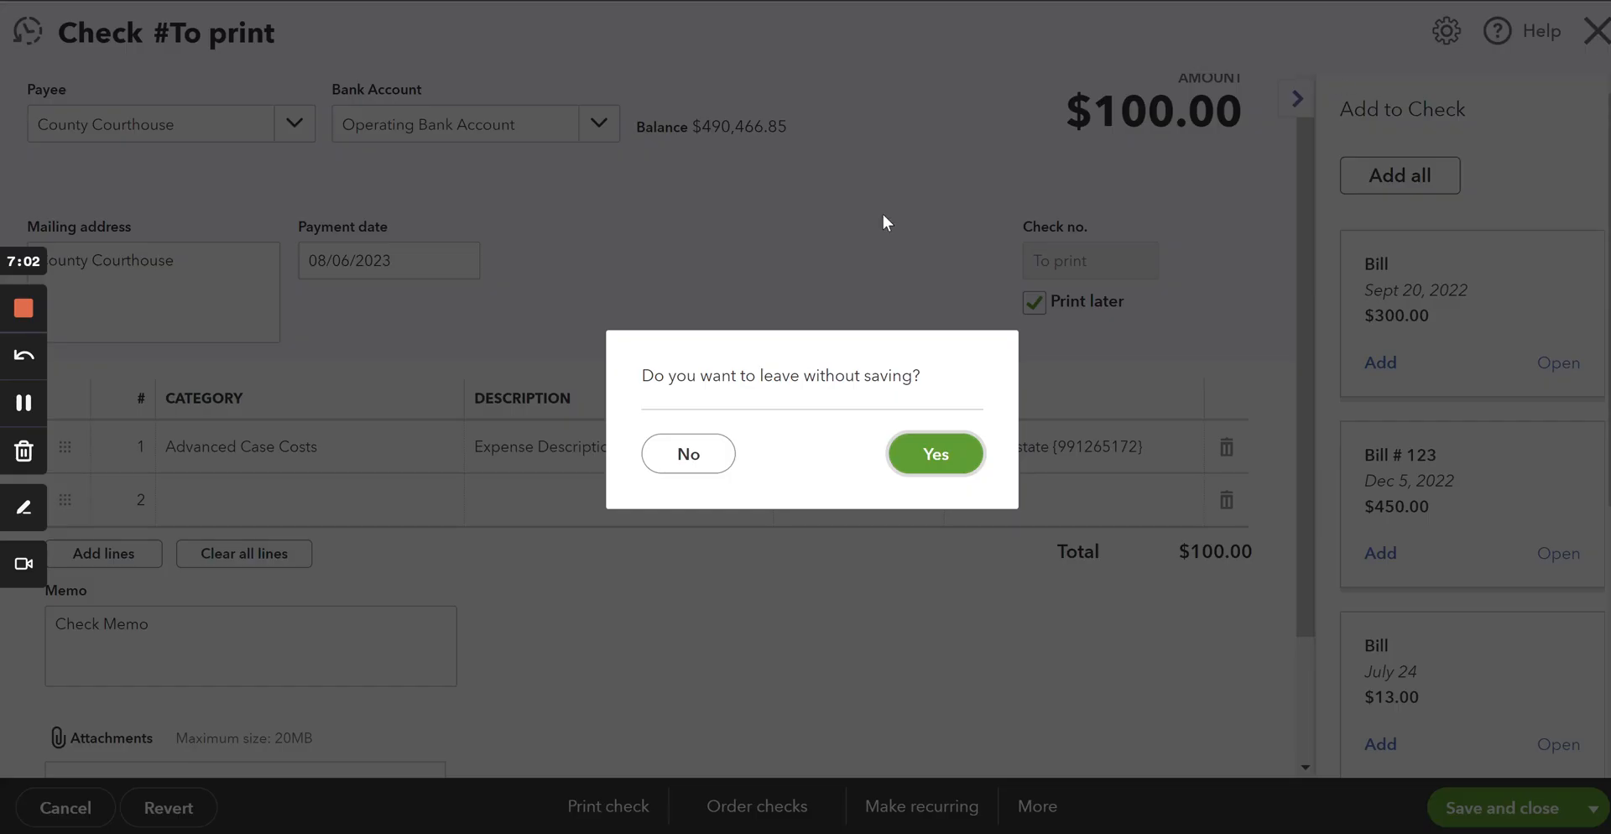
left_click(949, 458)
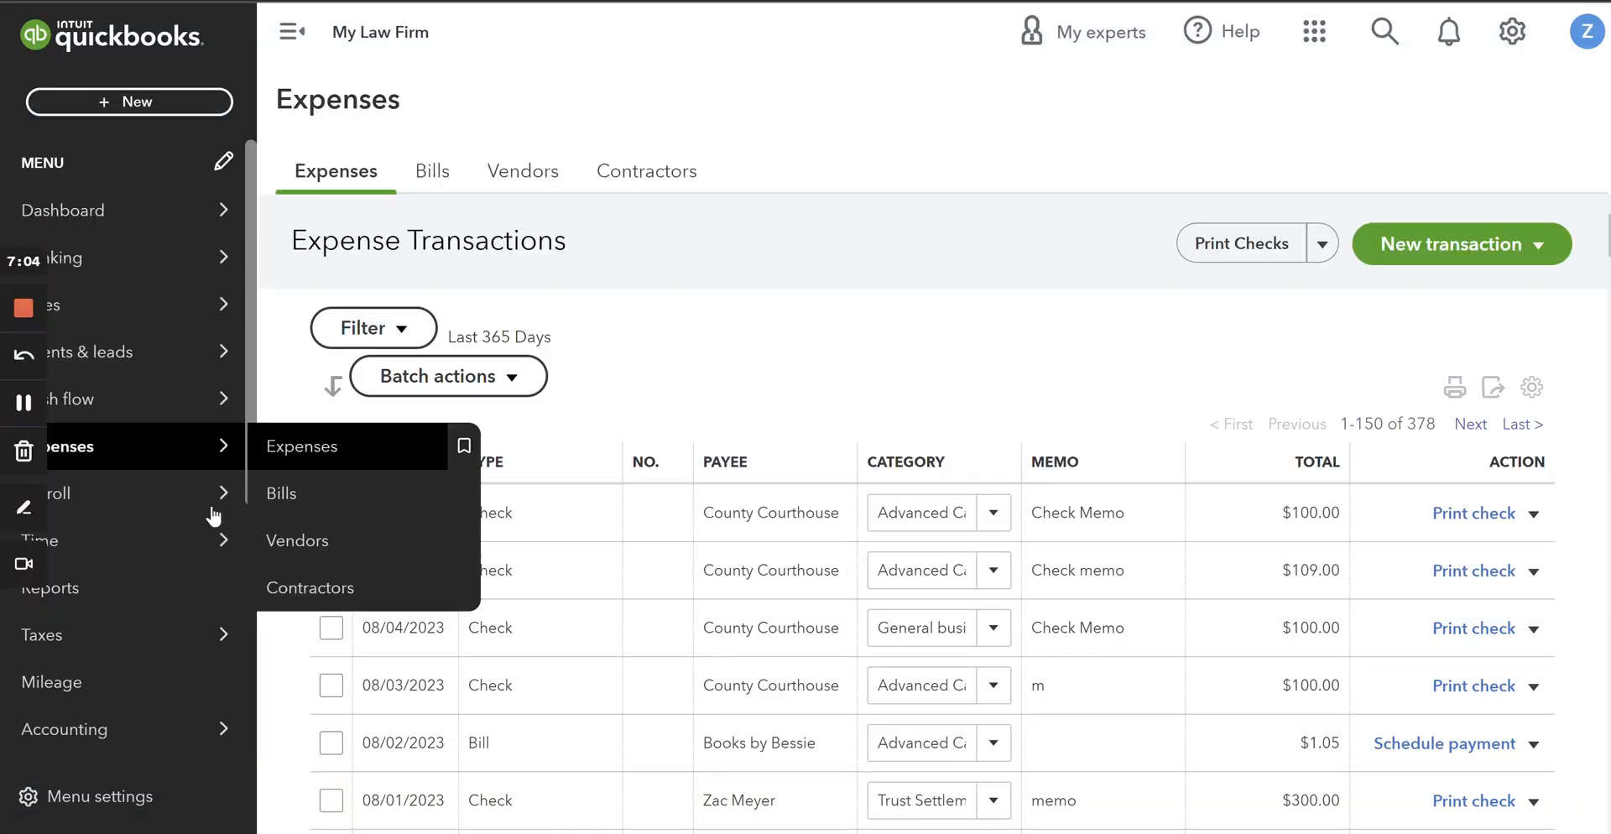
Review the $101.00 County Courthouse expense dated 08/06/2023, including its attachment, and close it.
mouse_move(139, 640)
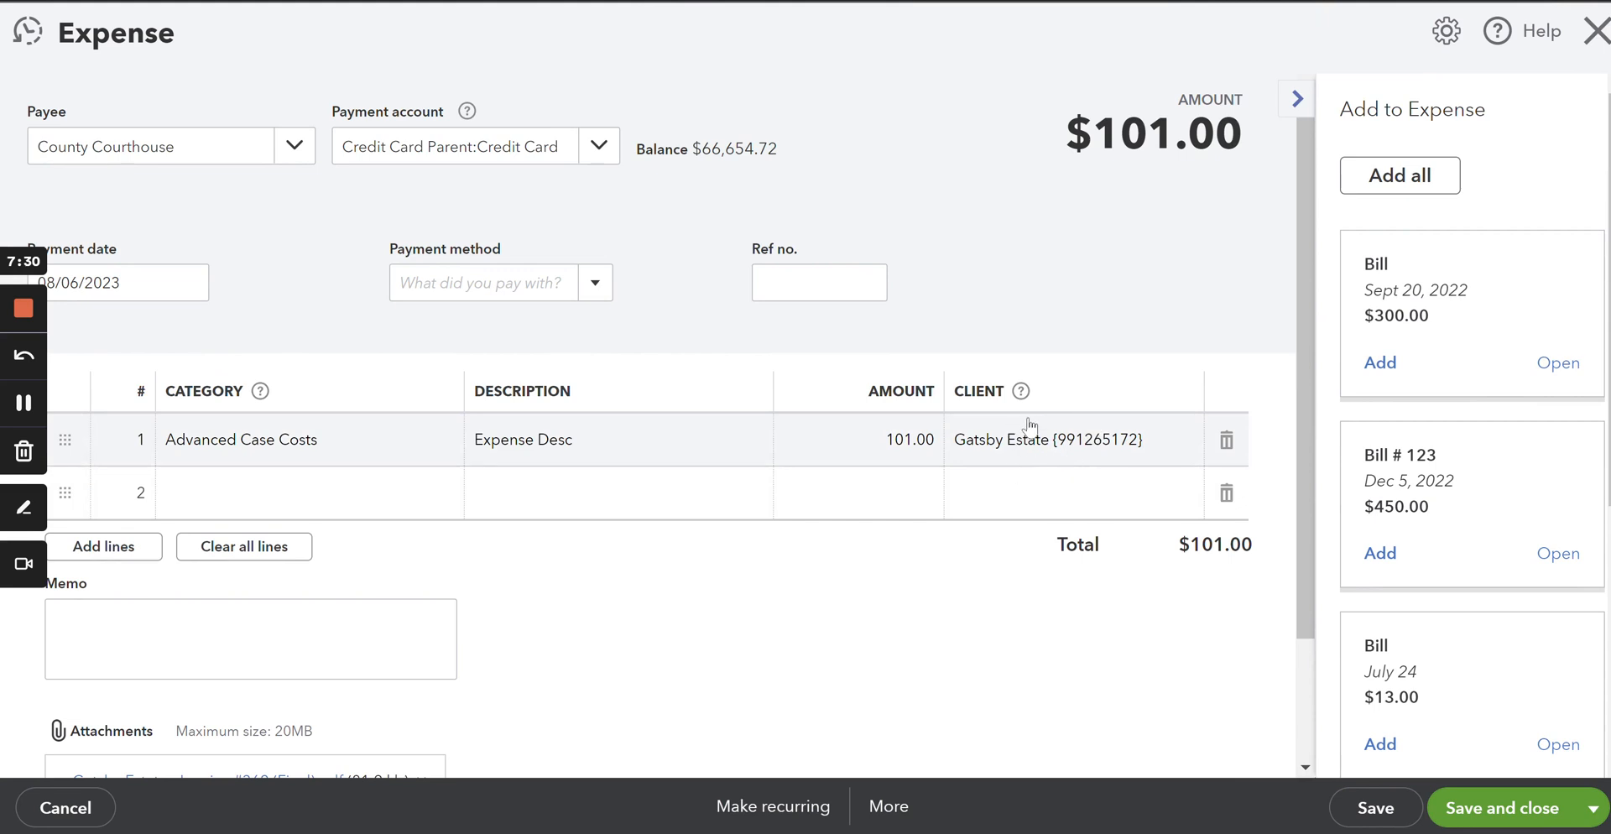
scroll(629, 690, "down", 1)
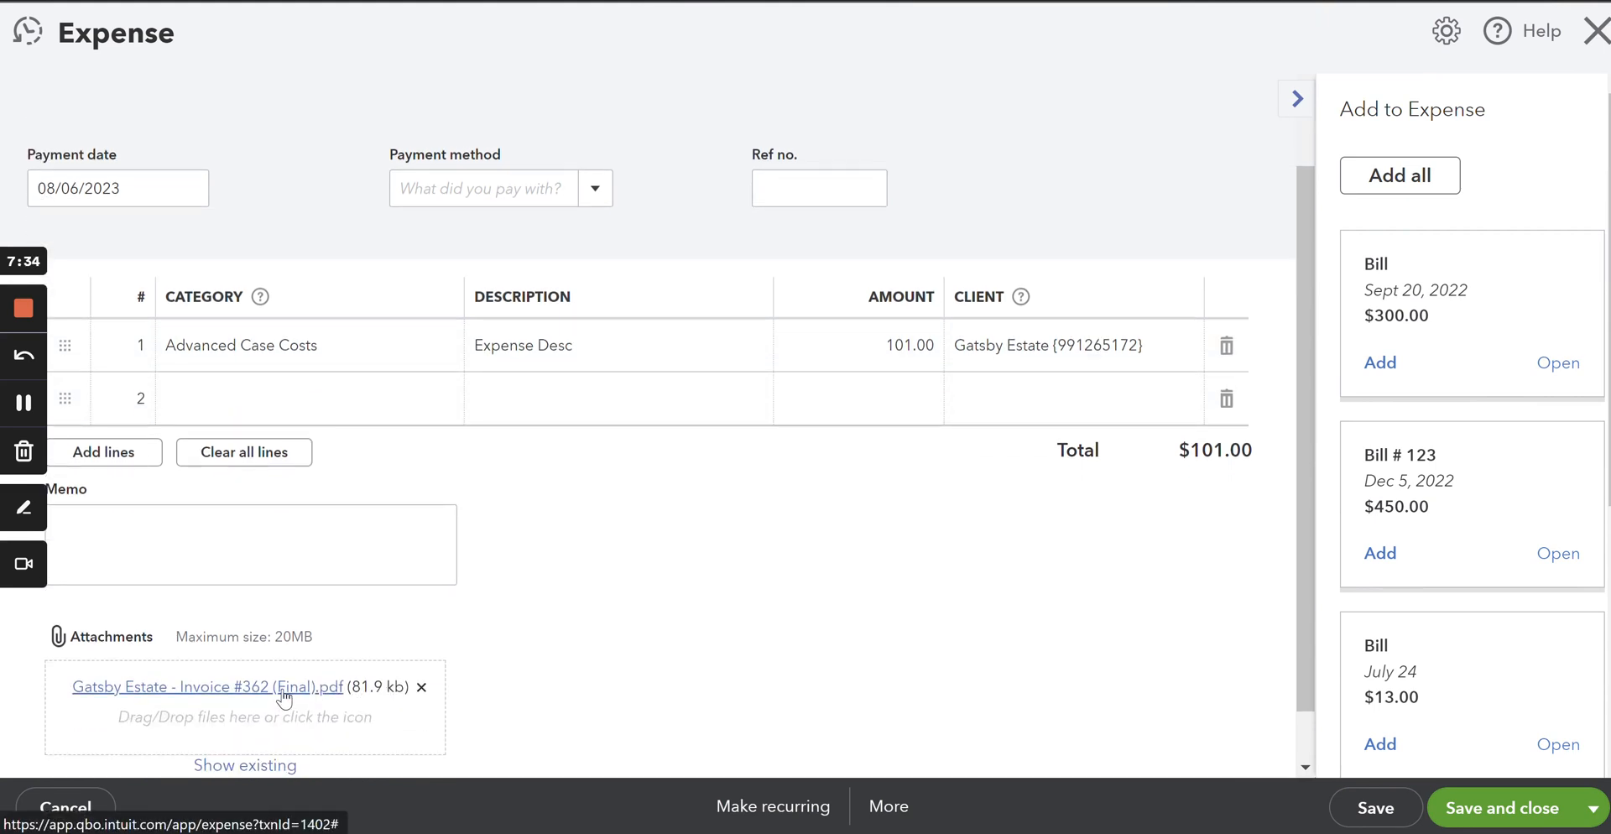
scroll(872, 547, "up", 1)
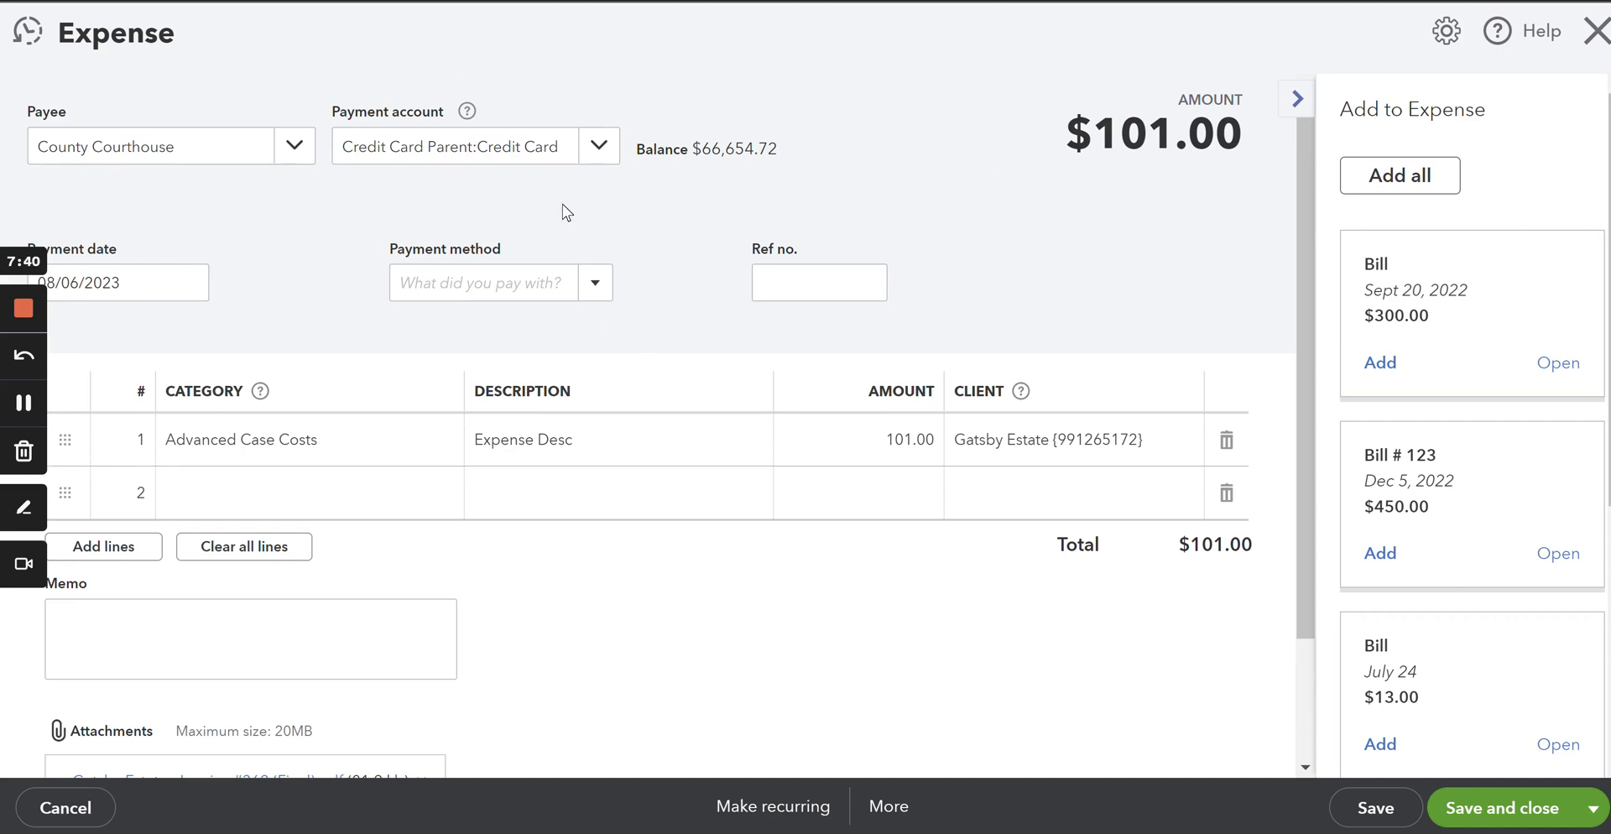
left_click(1595, 31)
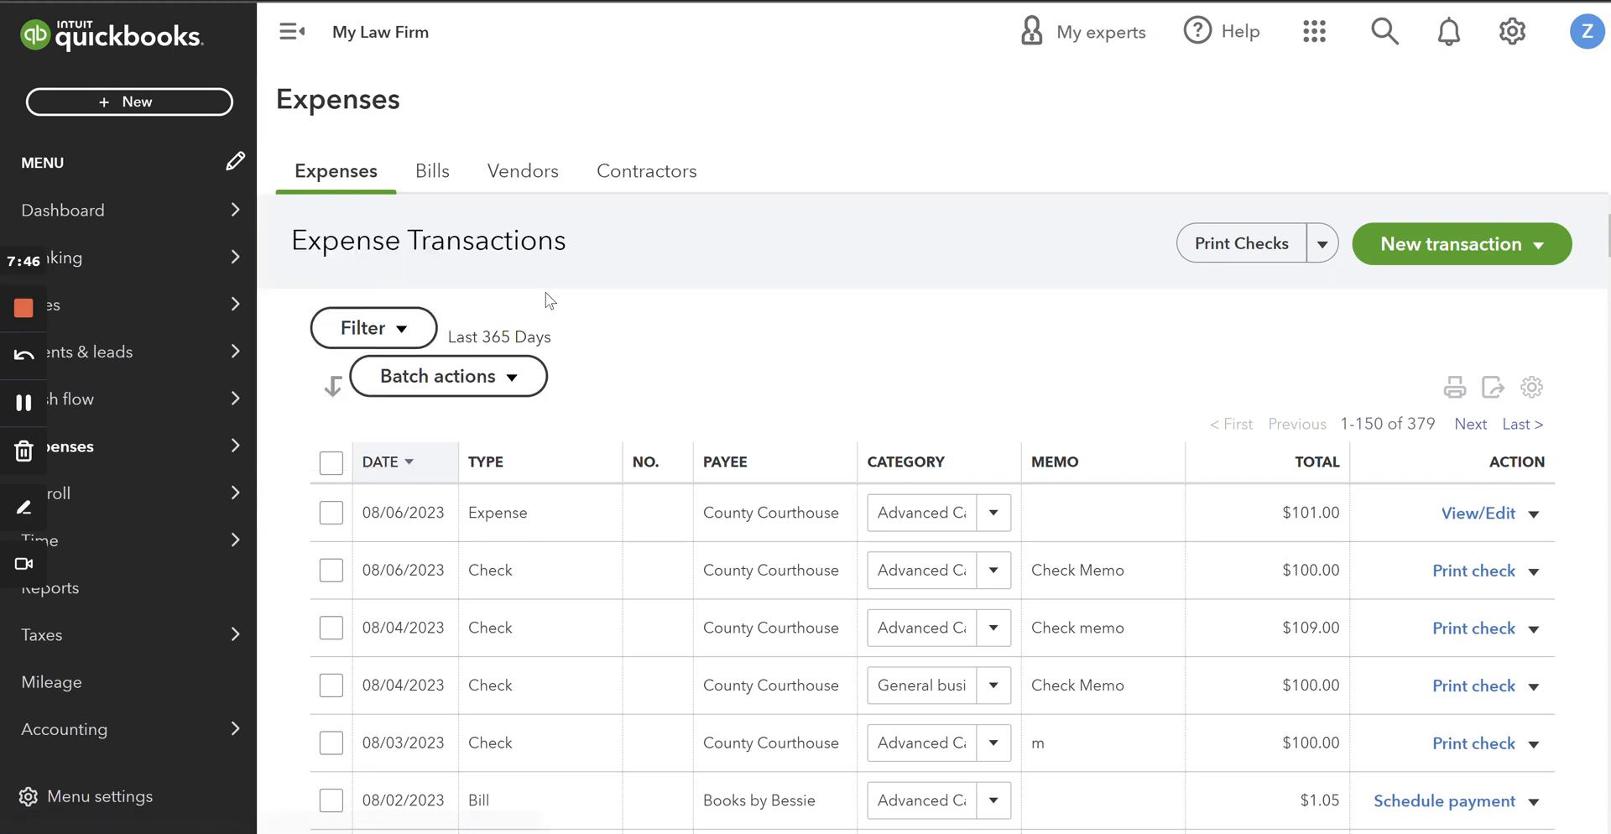
View the Banking page in QuickBooks.
mouse_move(167, 258)
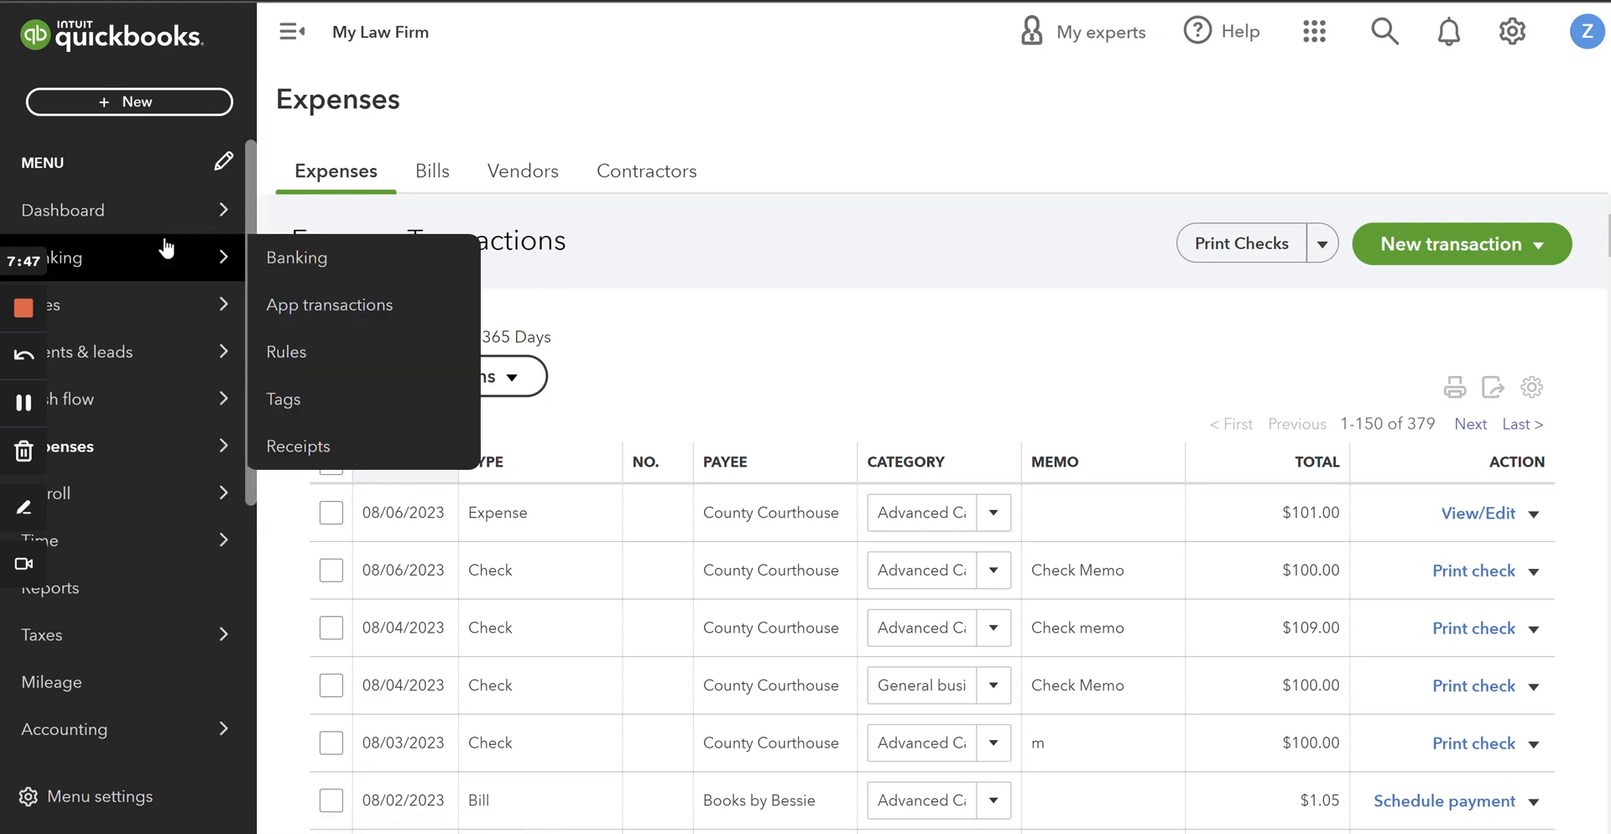
left_click(309, 264)
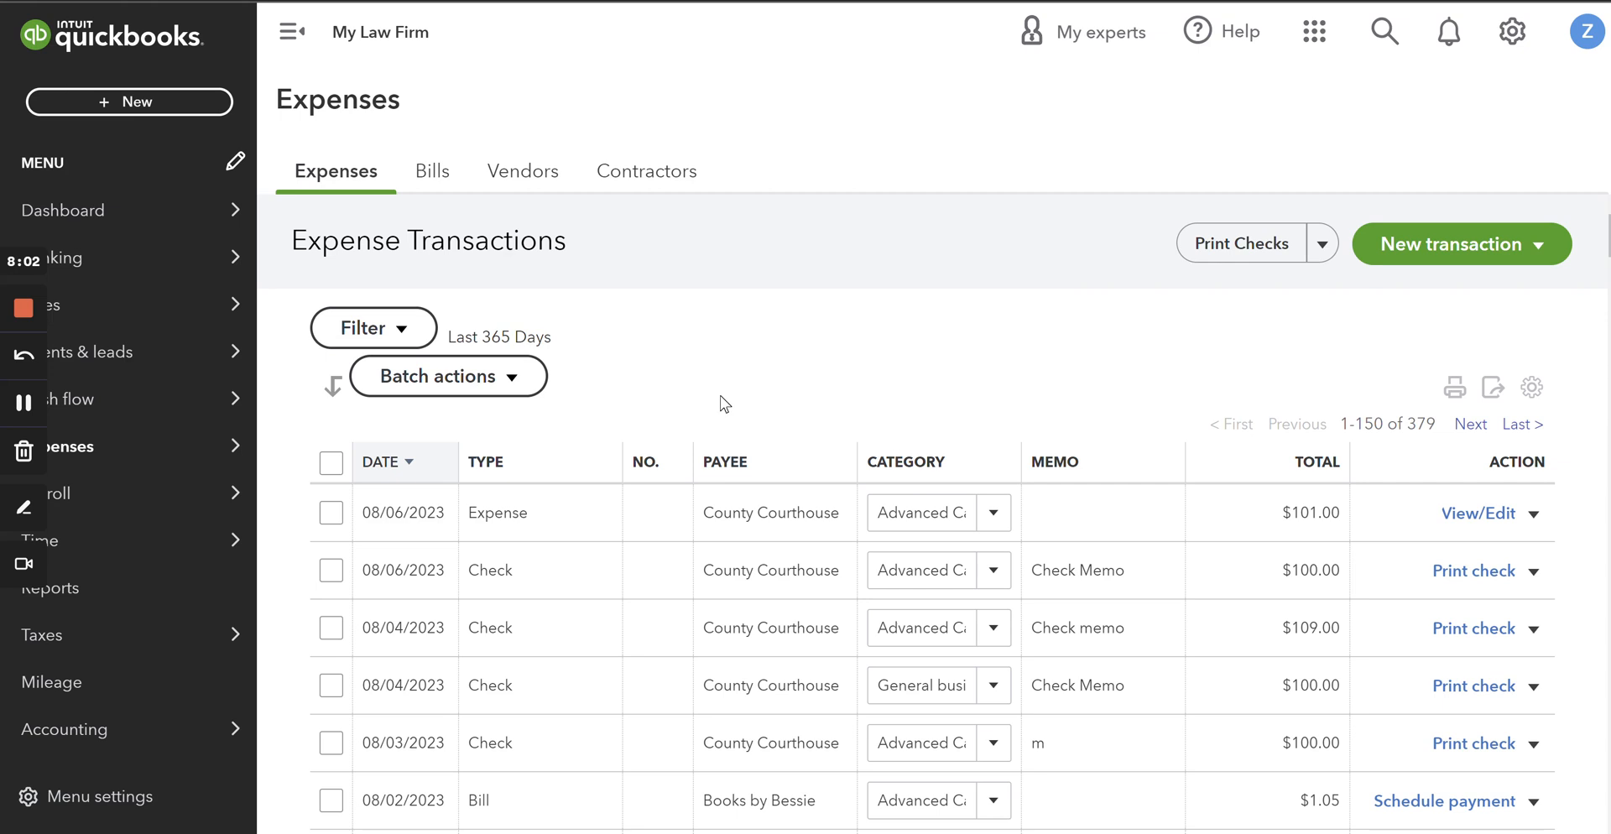
key("alt+Left")
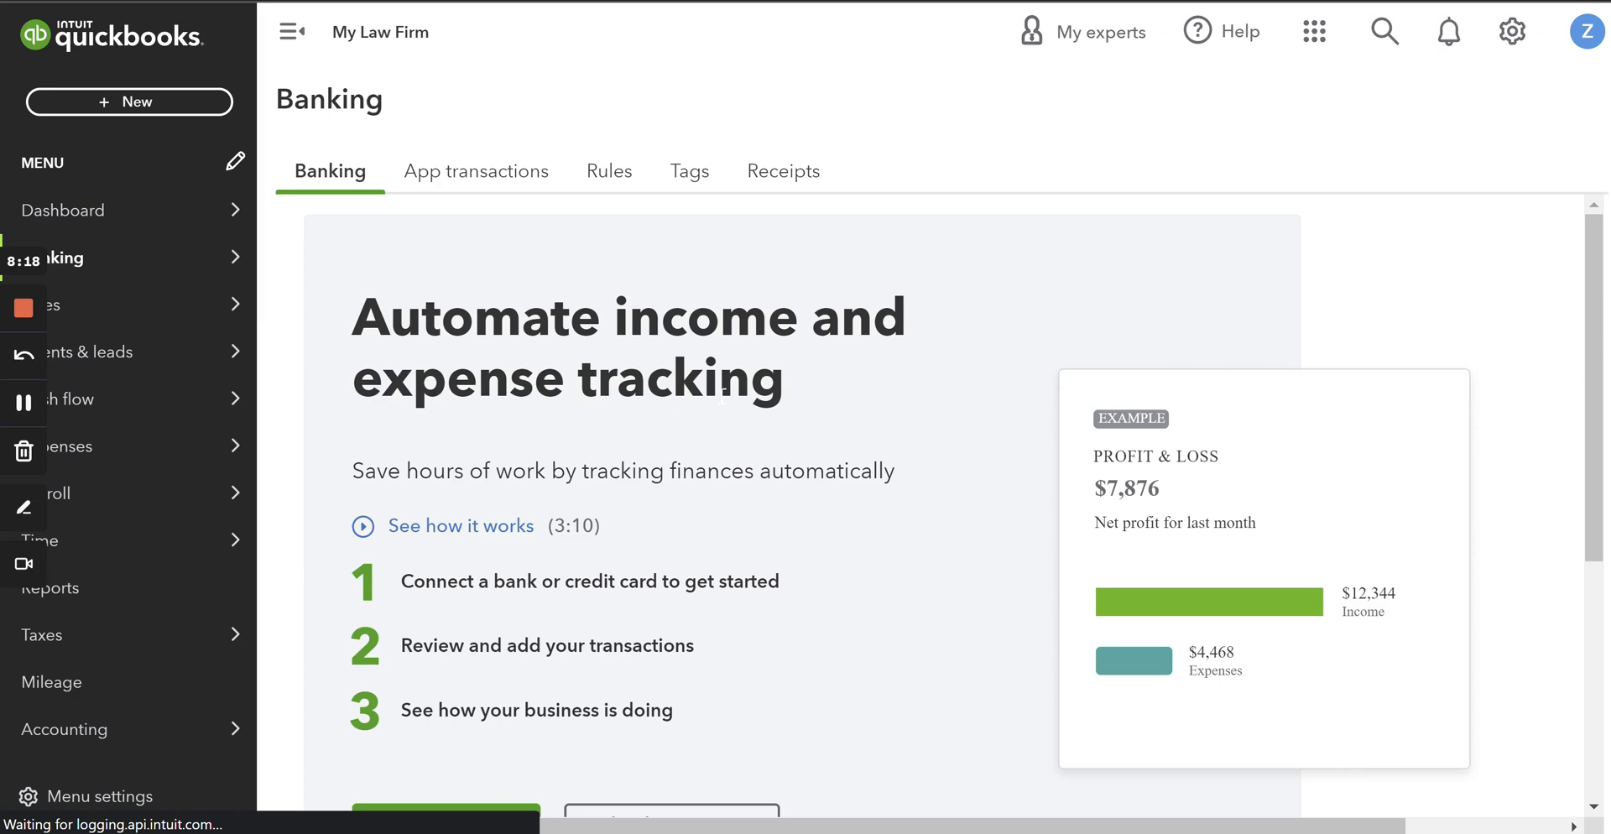
Switch back to Filevine and add a new item in the project's Expense Request section with the expense type Bill.
key("ctrl+Tab")
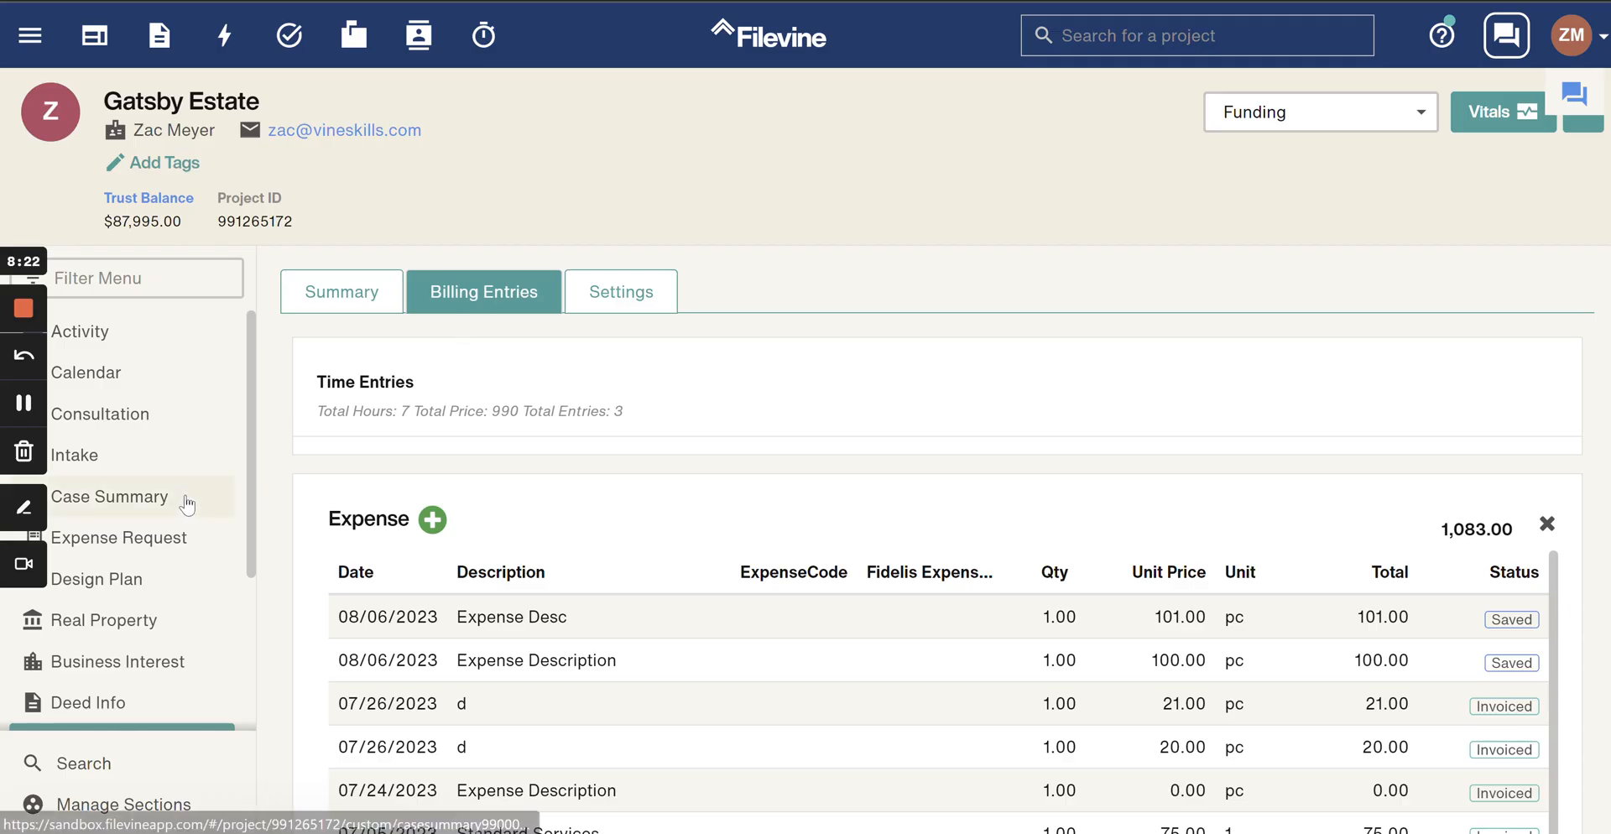
scroll(186, 504, "down", 3)
scroll(151, 571, "up", 3)
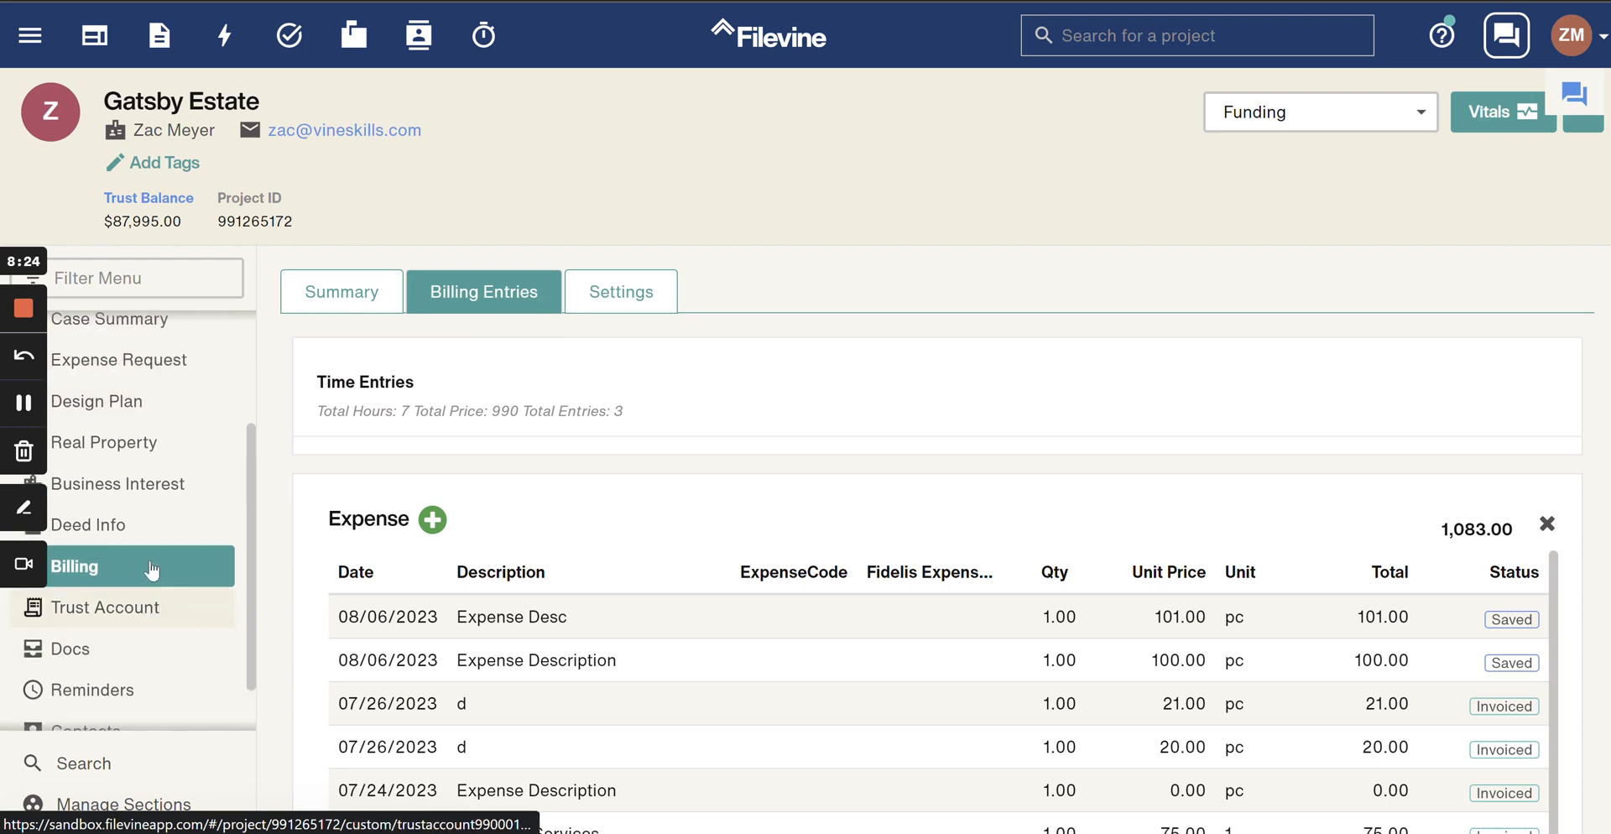
left_click(166, 462)
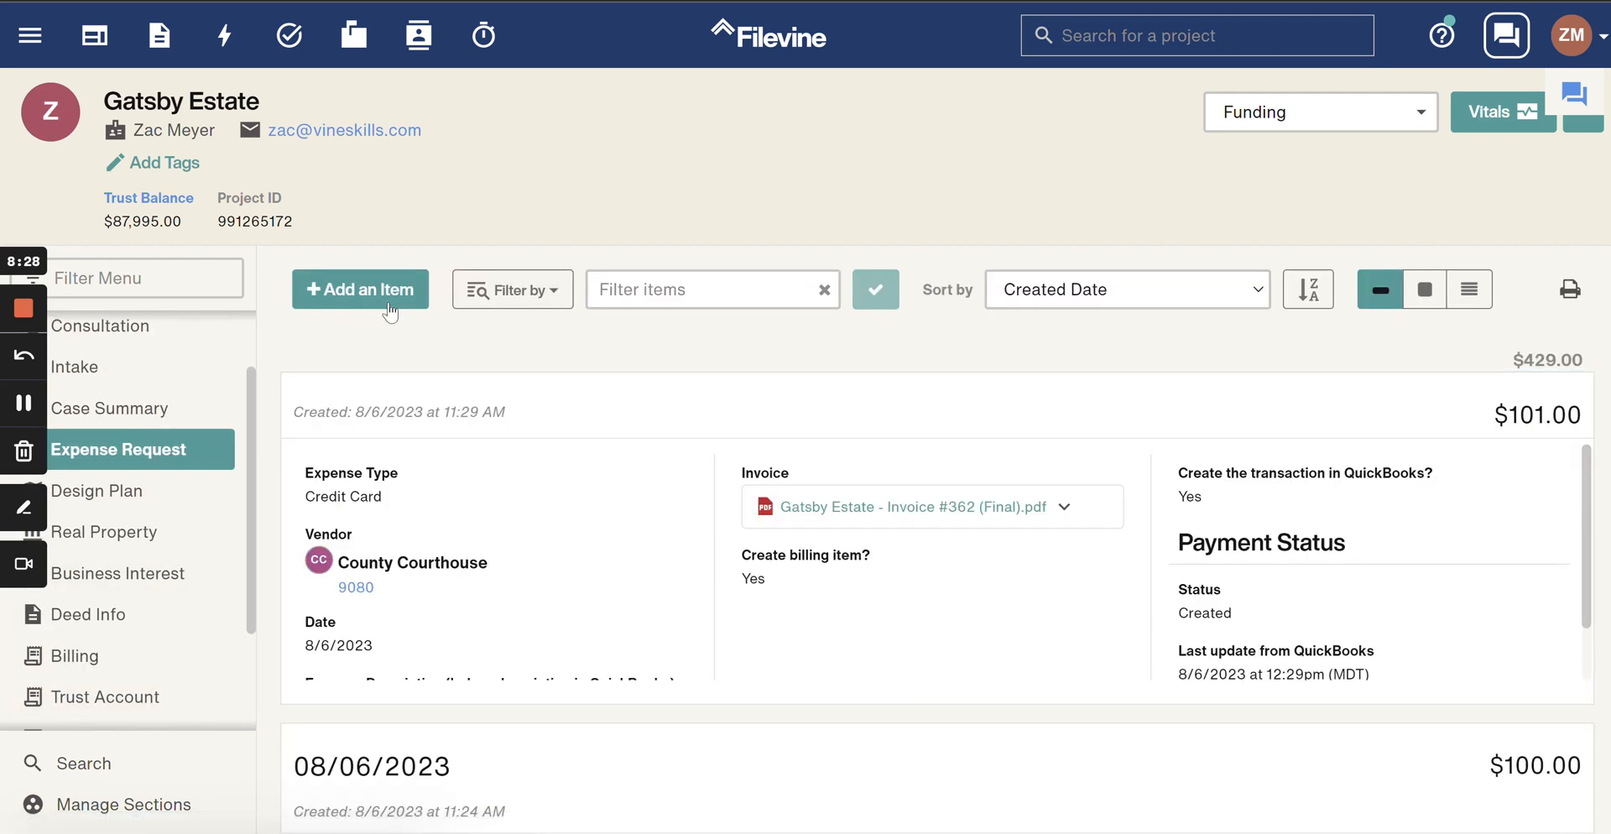
left_click(364, 288)
left_click(441, 530)
left_click(433, 633)
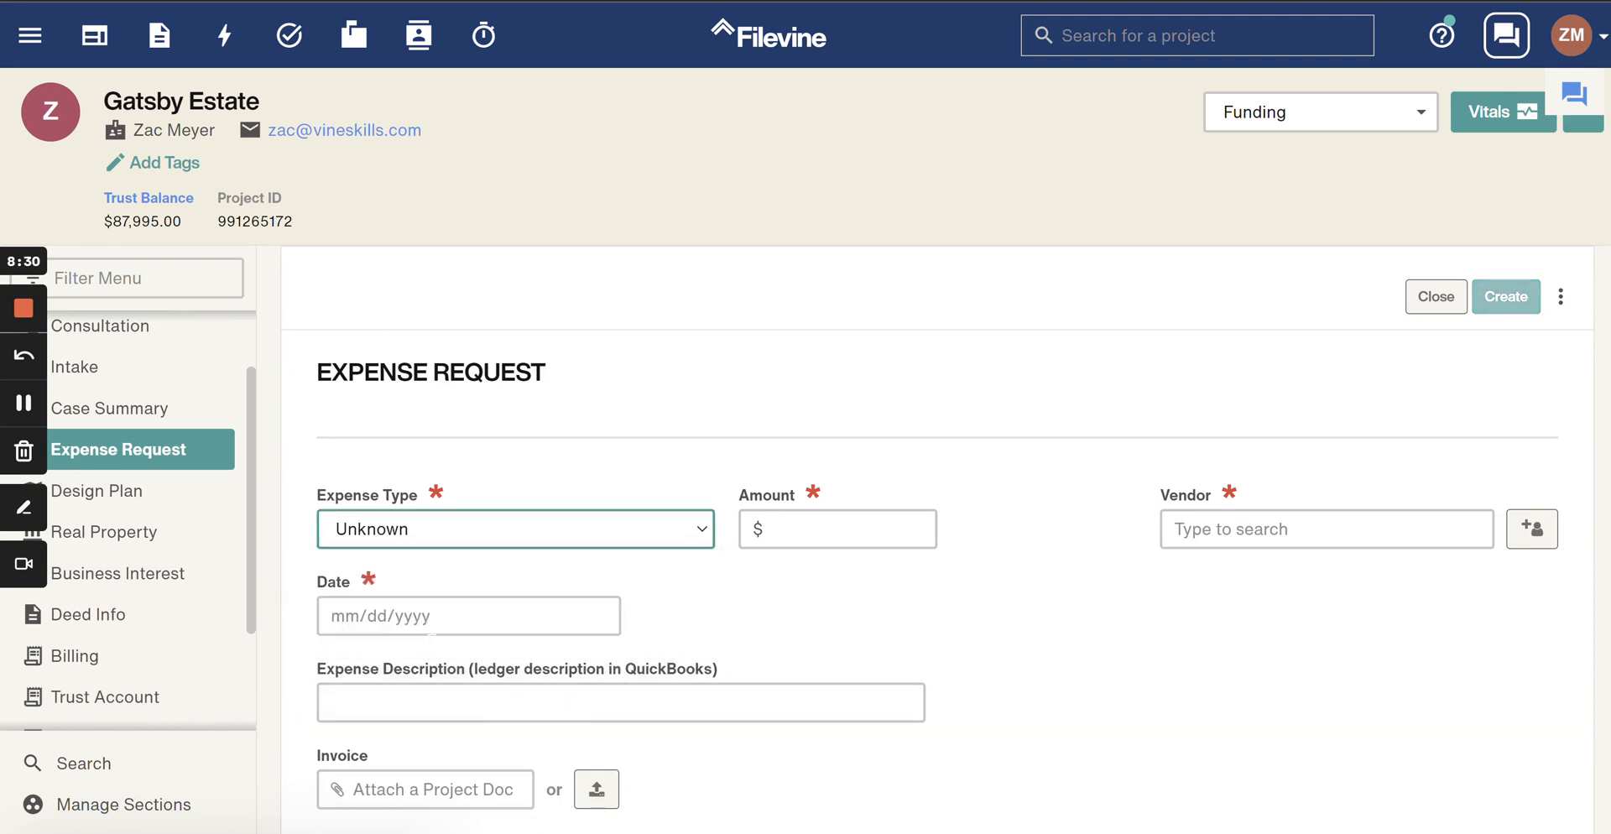
Set the bill request's amount to 102 and select County Courthouse as the vendor.
scroll(836, 587, "down", 2)
left_click(836, 393)
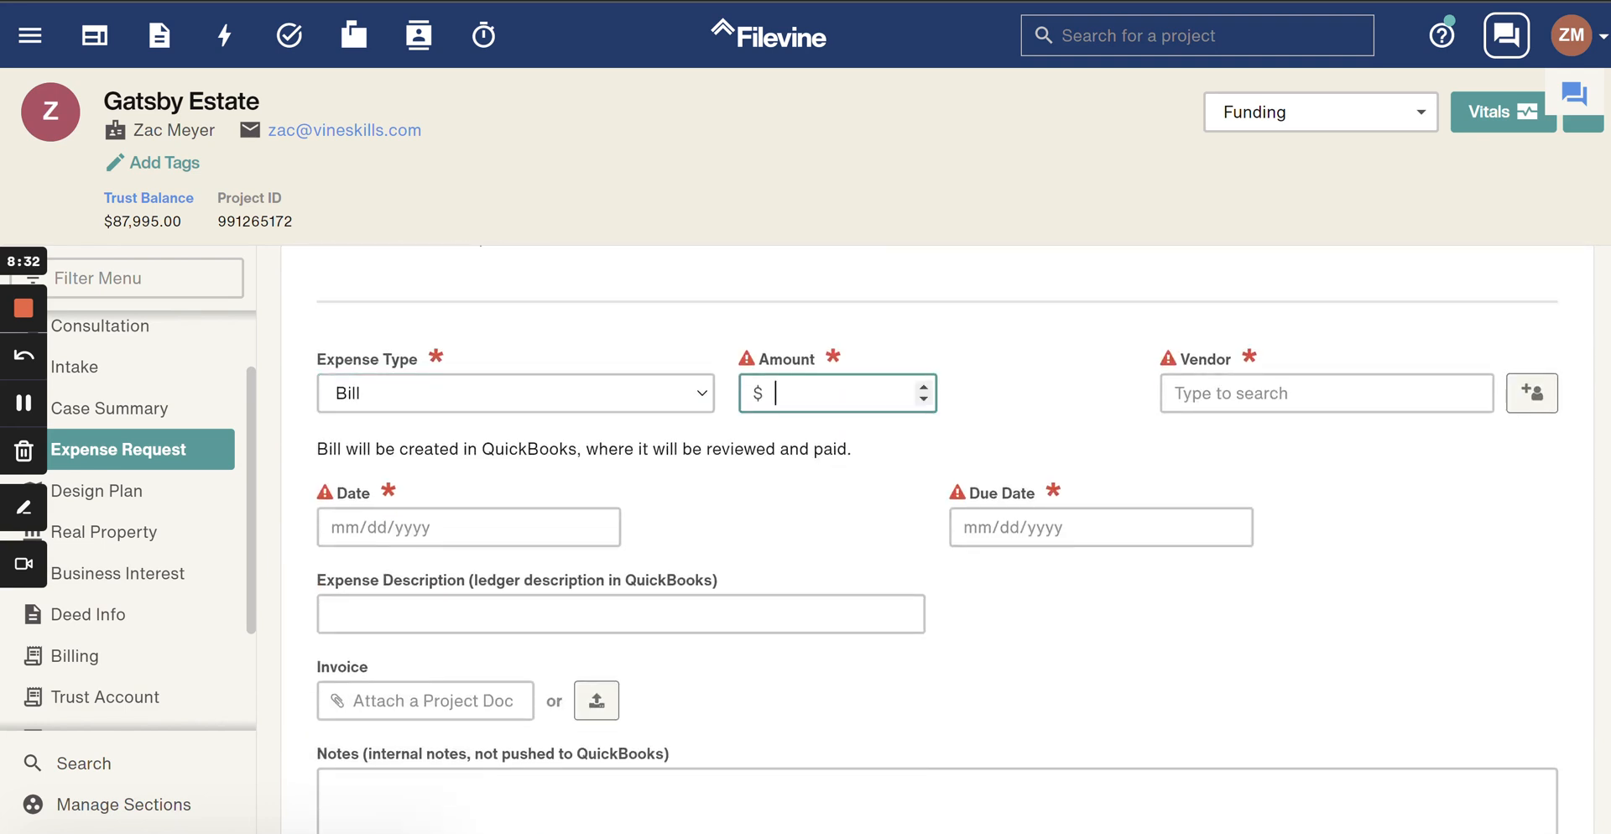
type("102")
left_click(1175, 395)
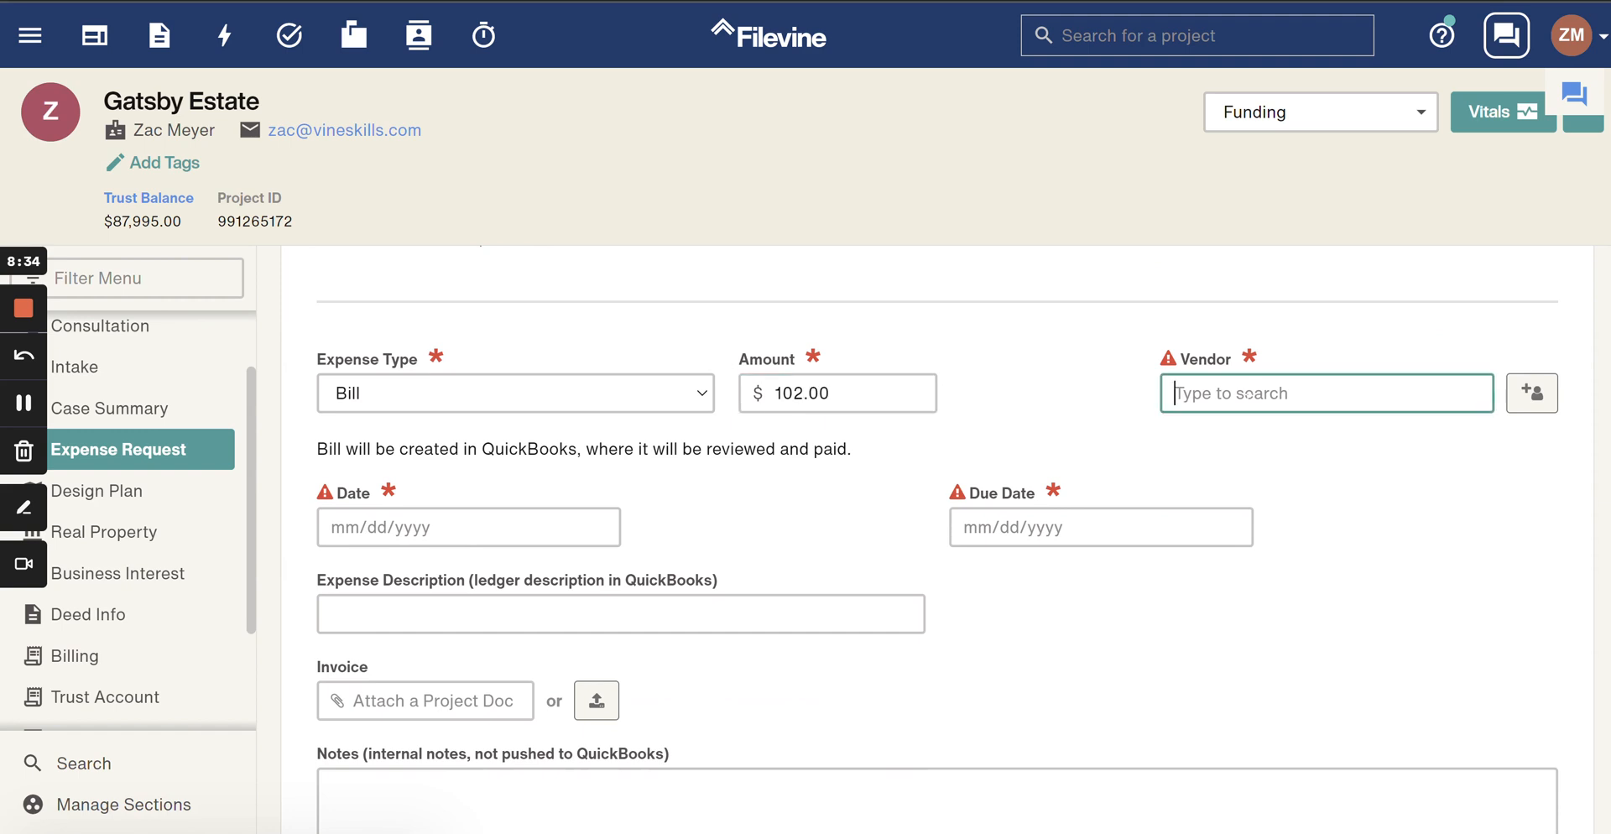
type("County")
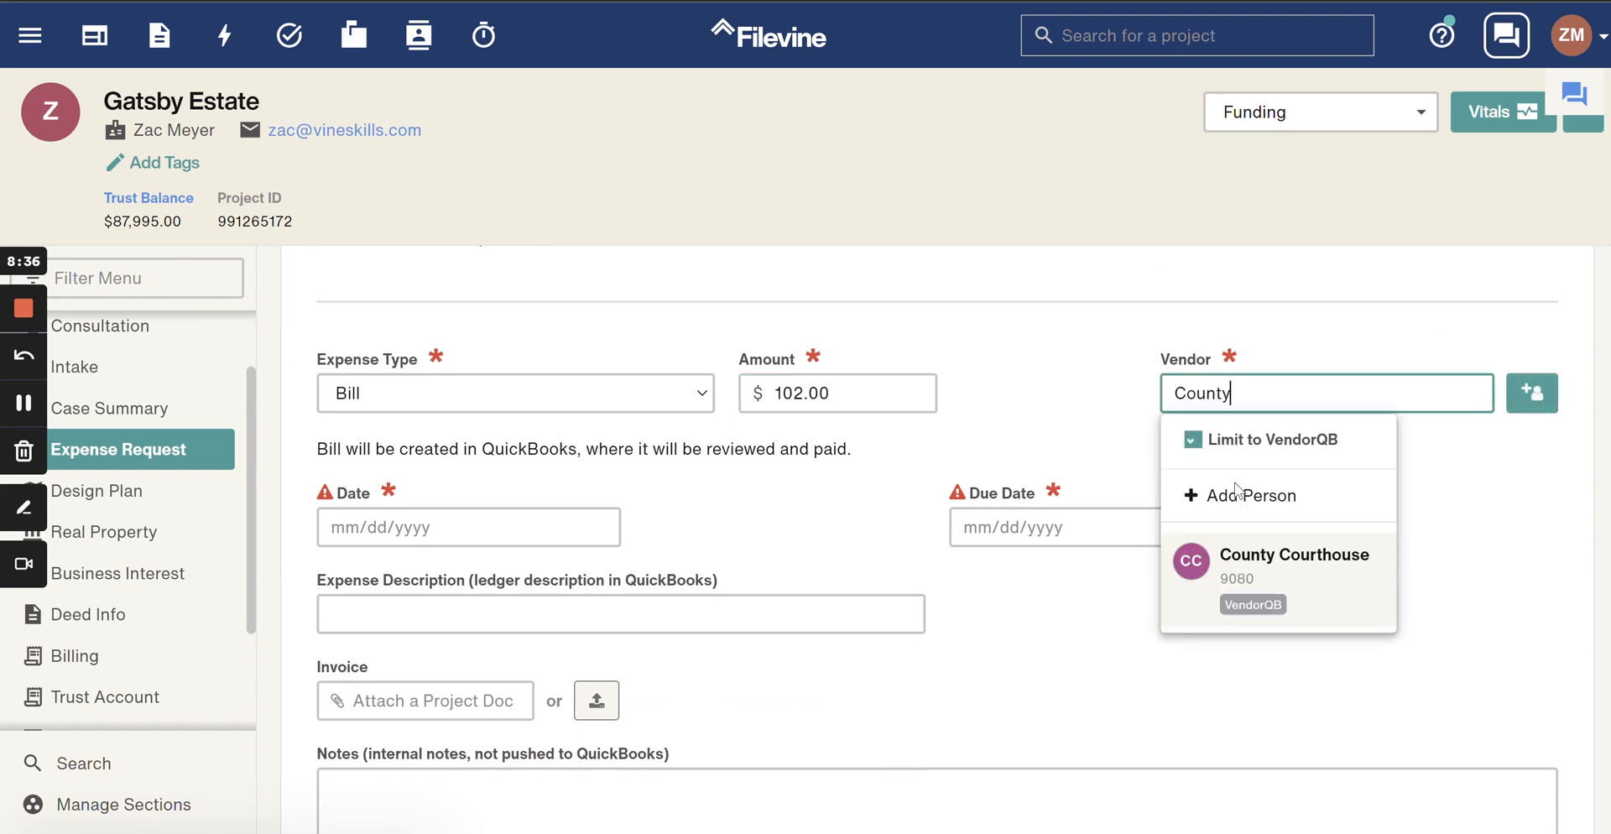
left_click(1267, 578)
Set the bill request's date to 08/06/2023 and its due date to 08/31/2023.
left_click(382, 580)
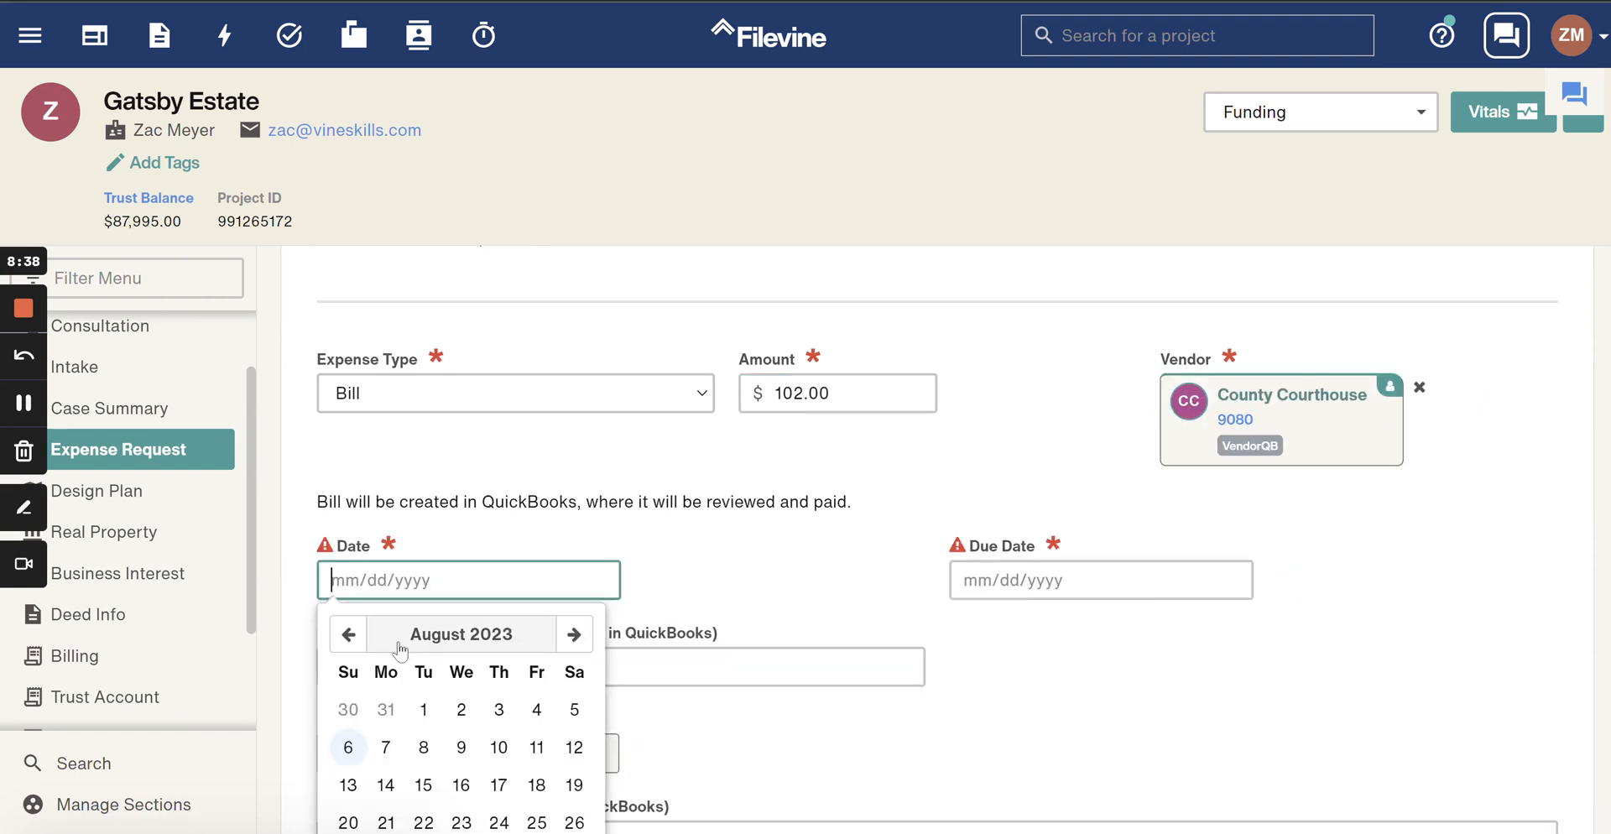
left_click(348, 747)
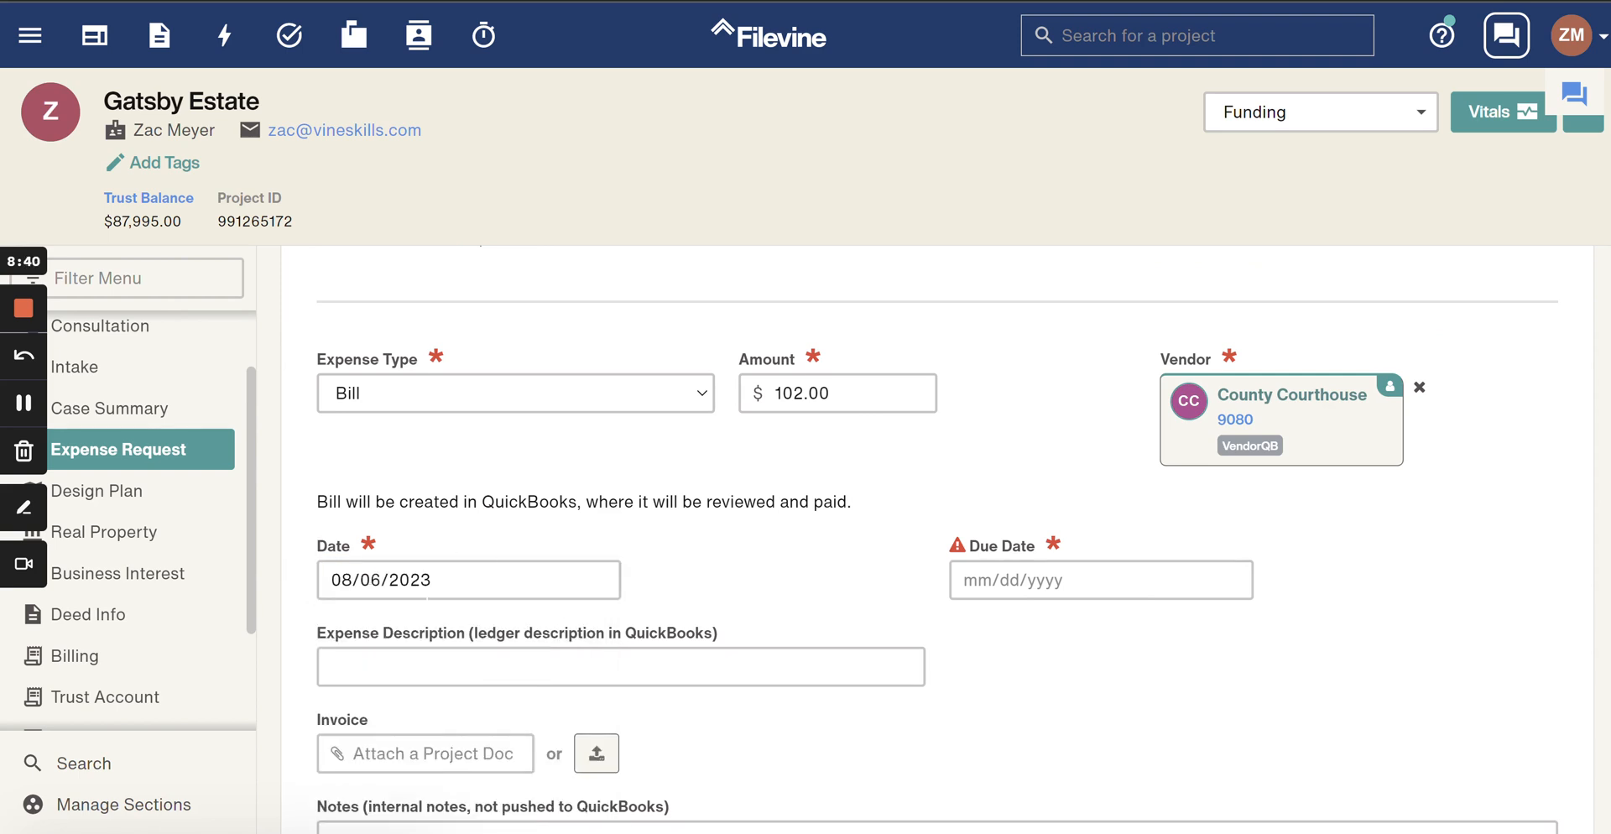
left_click(1091, 580)
scroll(1272, 617, "down", 2)
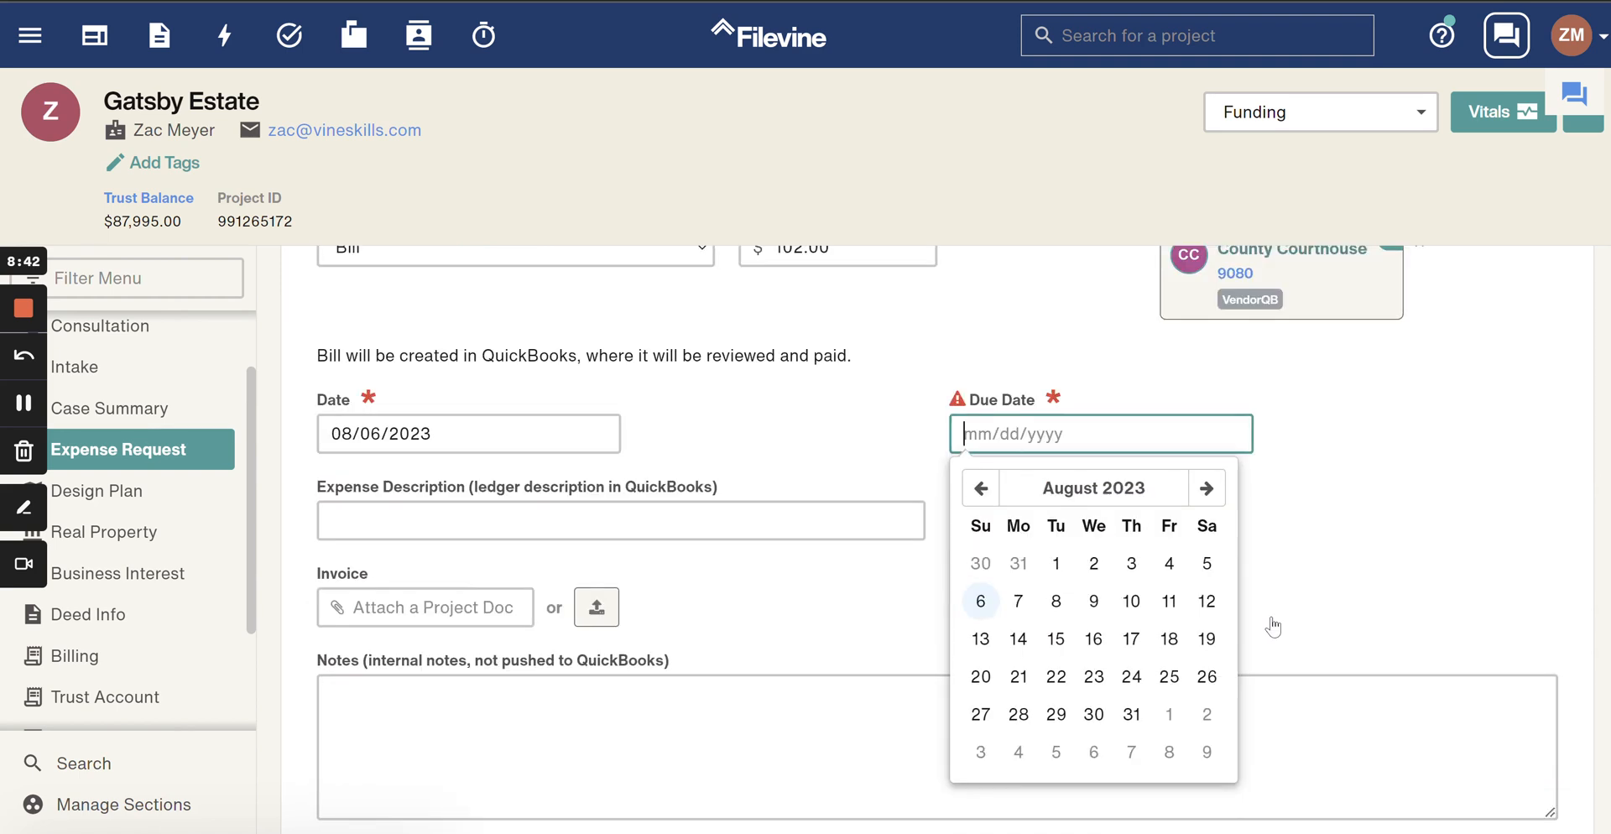
left_click(1132, 713)
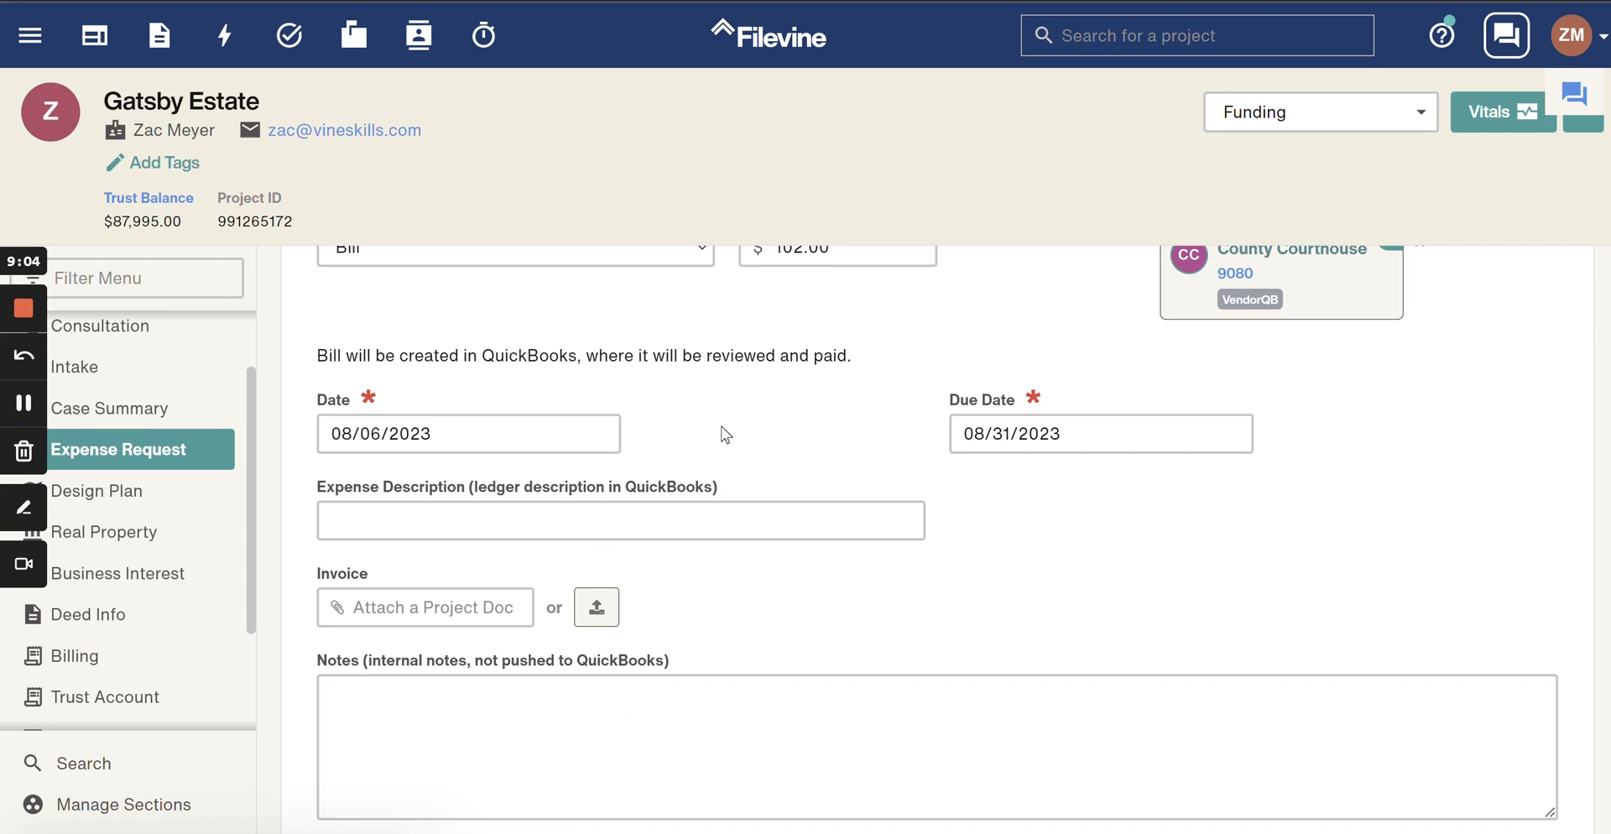
scroll(726, 434, "up", 1)
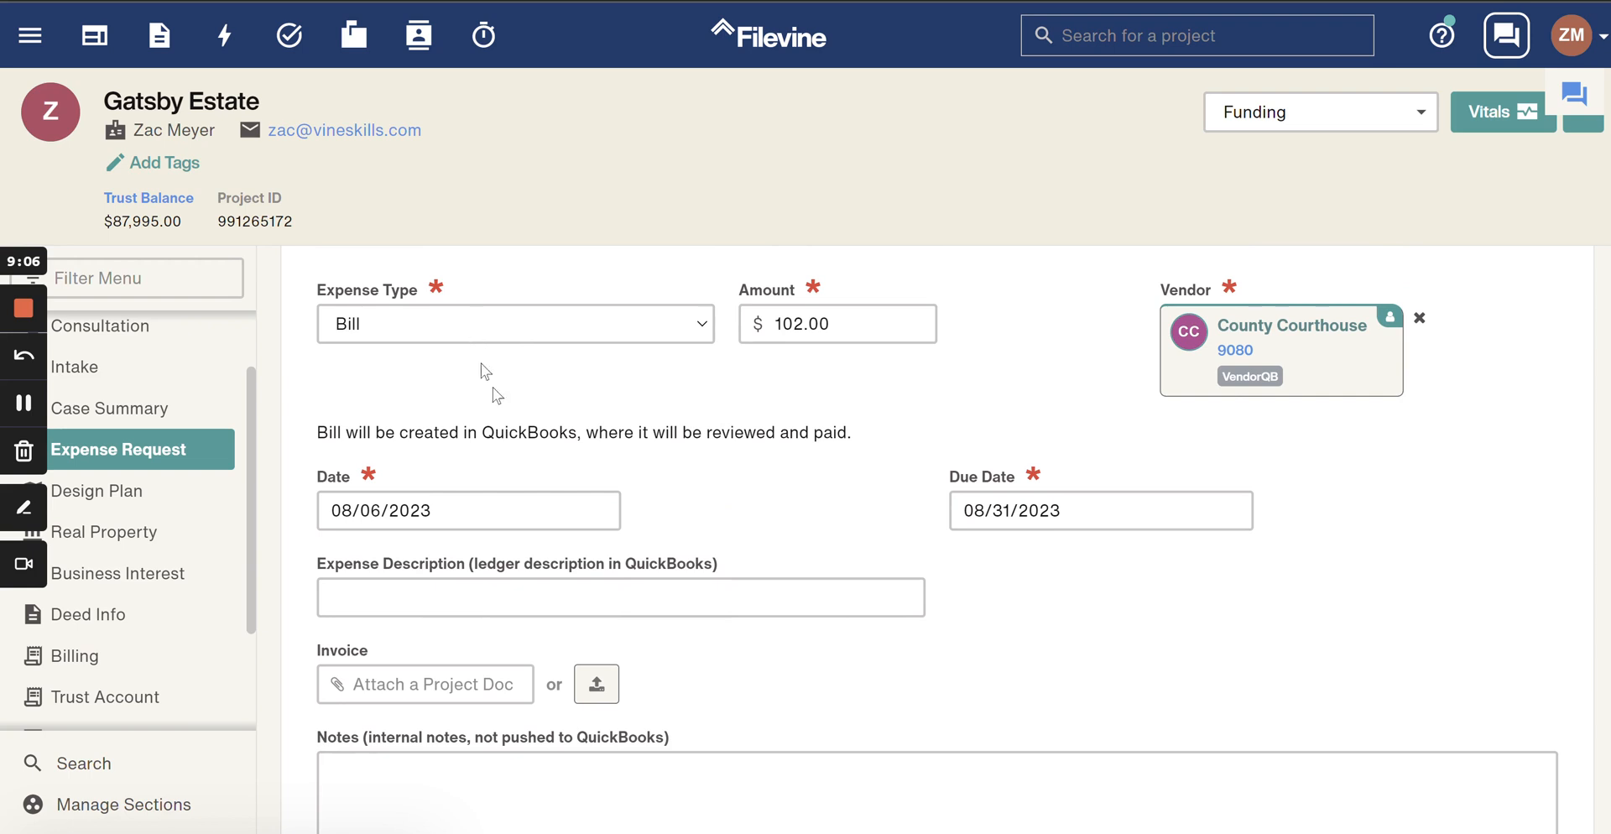
scroll(507, 406, "up", 1)
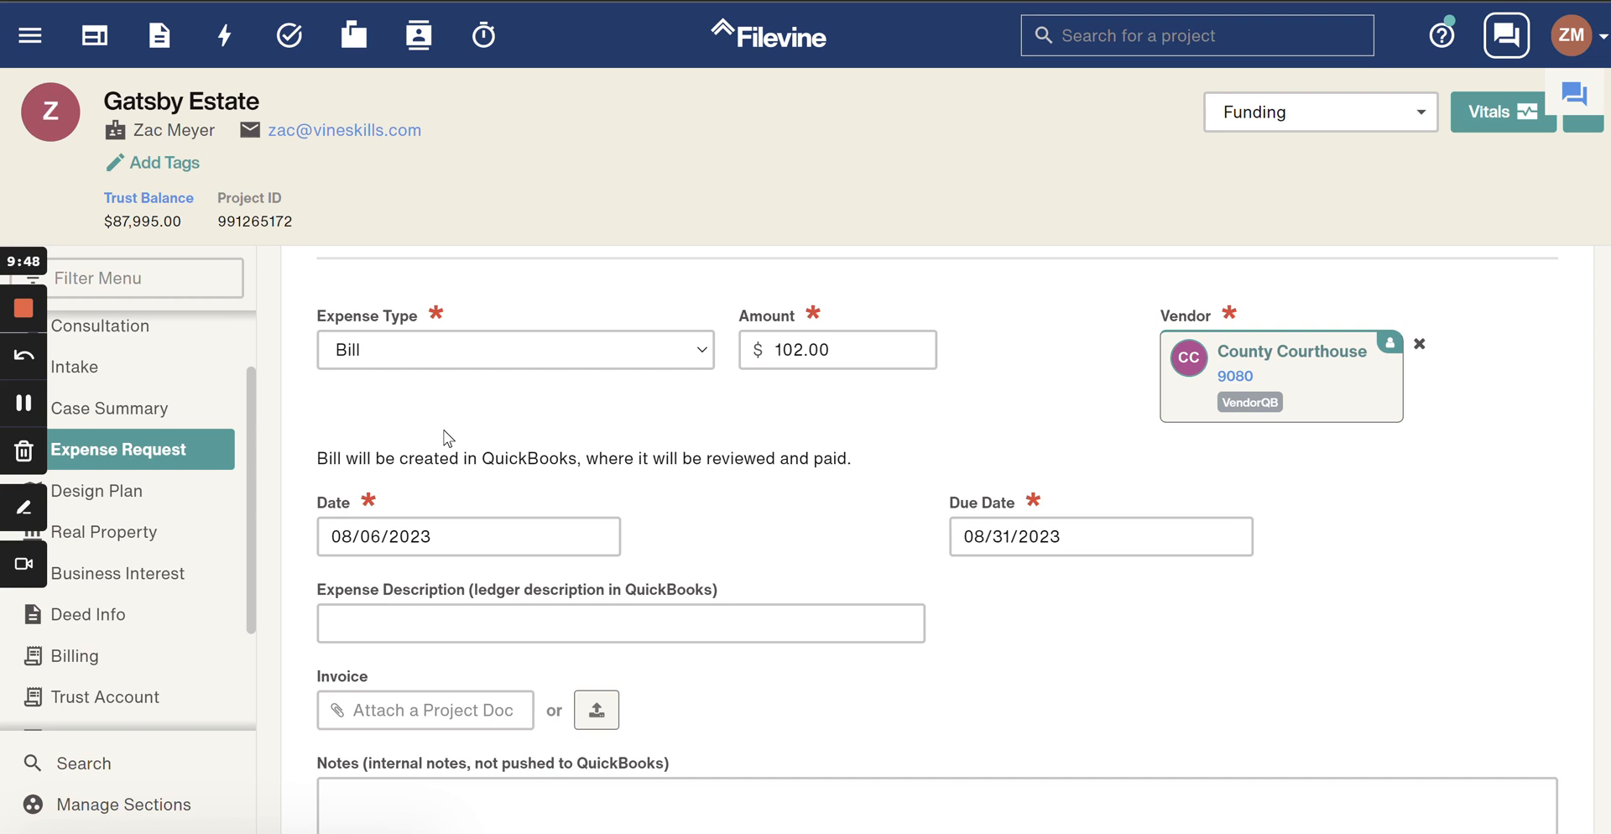
Enter "Expense Desc" as the bill request's expense description and attach Gatsby Estate - Invoice #362 (Final).pdf as the invoice.
scroll(444, 432, "down", 1)
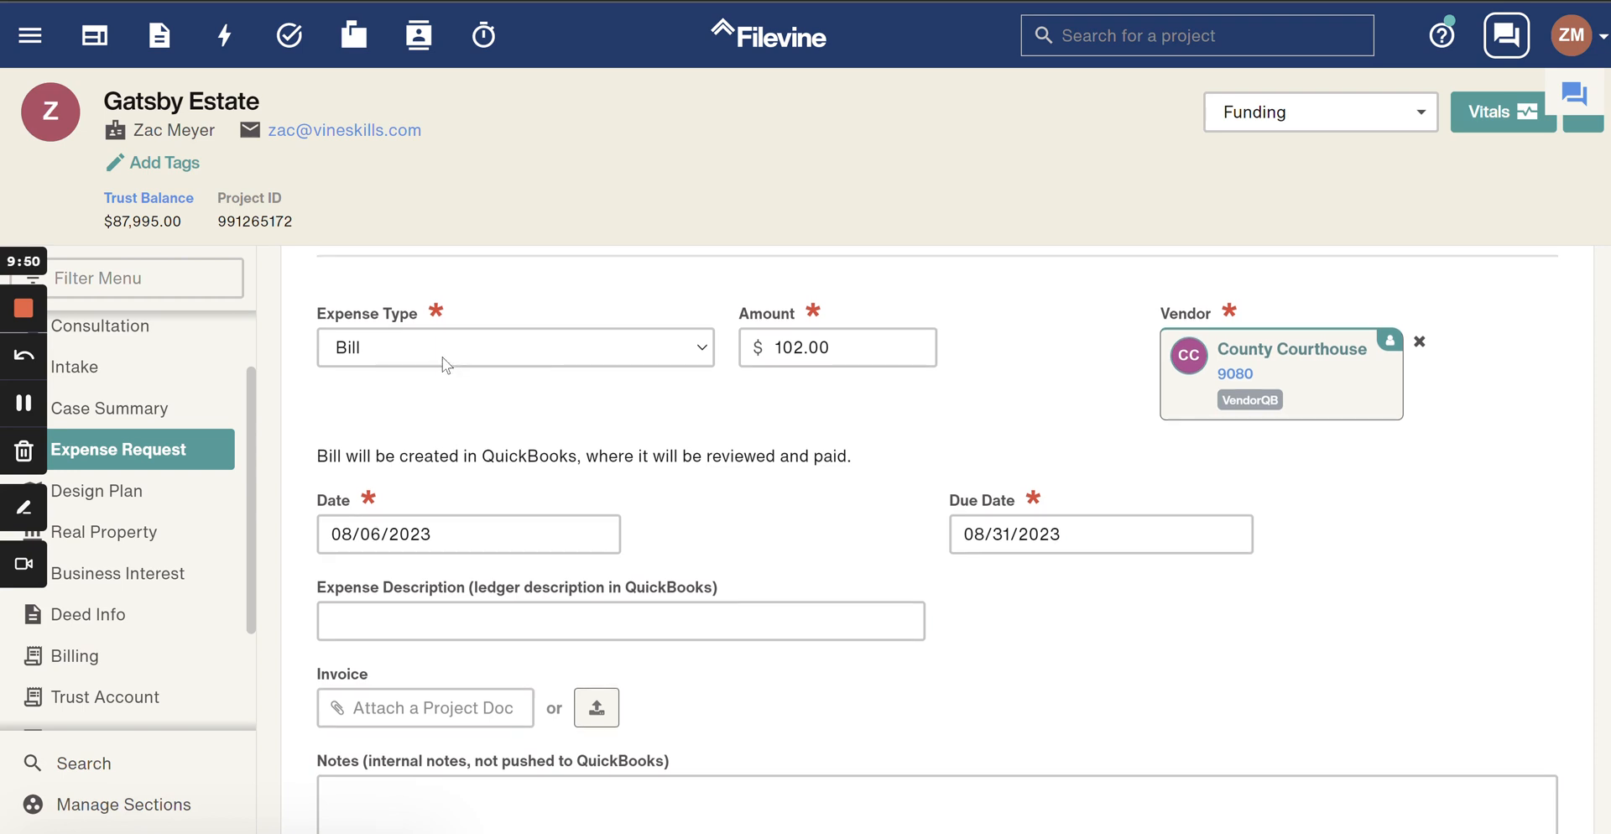
scroll(674, 516, "down", 1)
left_click(672, 564)
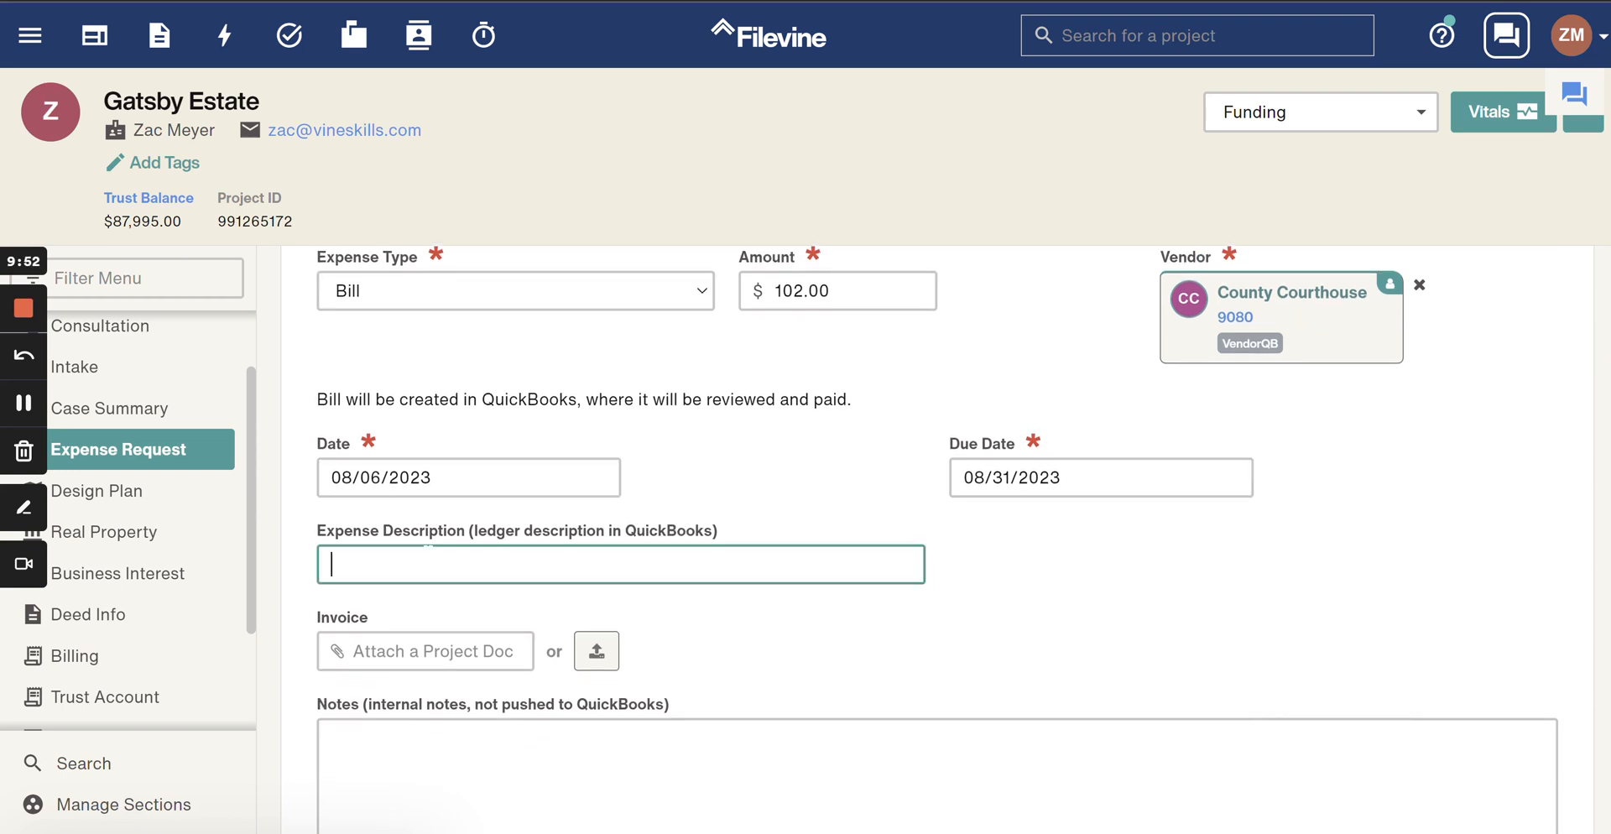
type("Expense Desc")
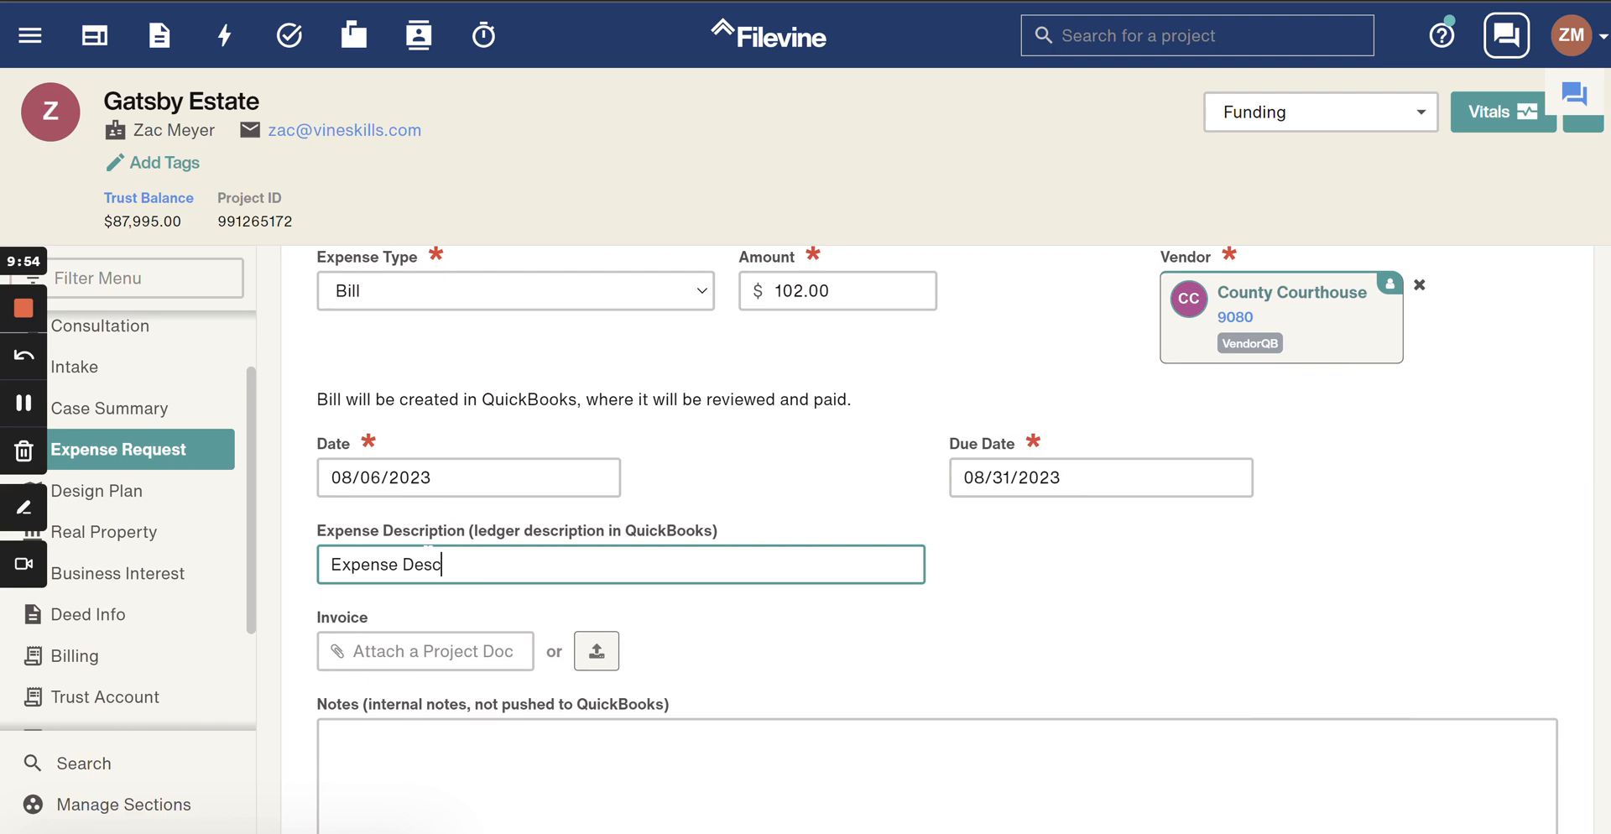
key("Tab")
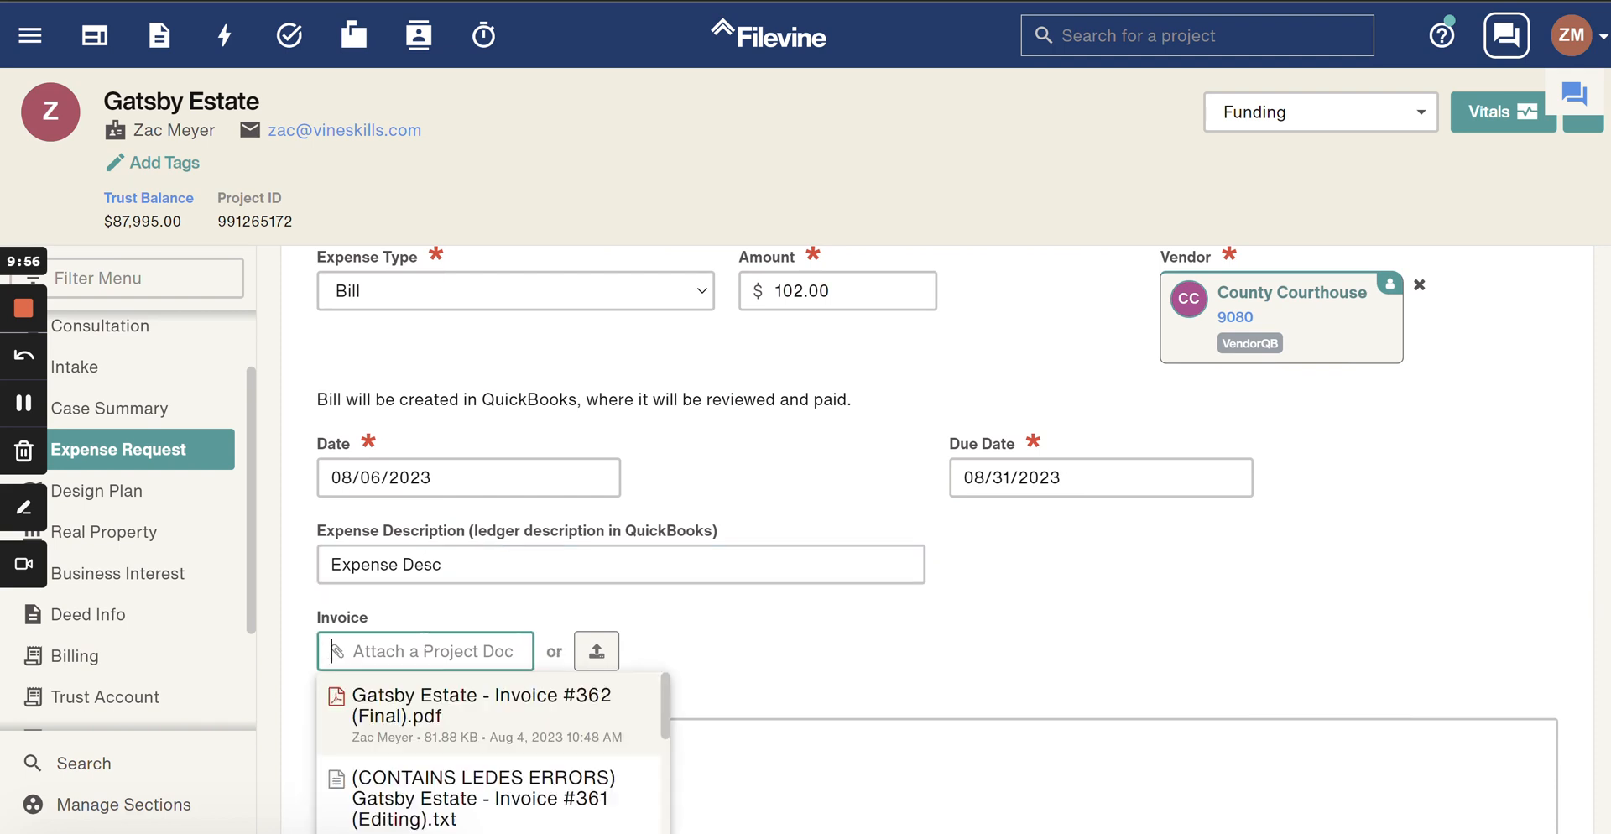
left_click(481, 751)
Choose Yes for creating both the billing item and the QuickBooks transaction, and create the bill request.
scroll(995, 672, "down", 5)
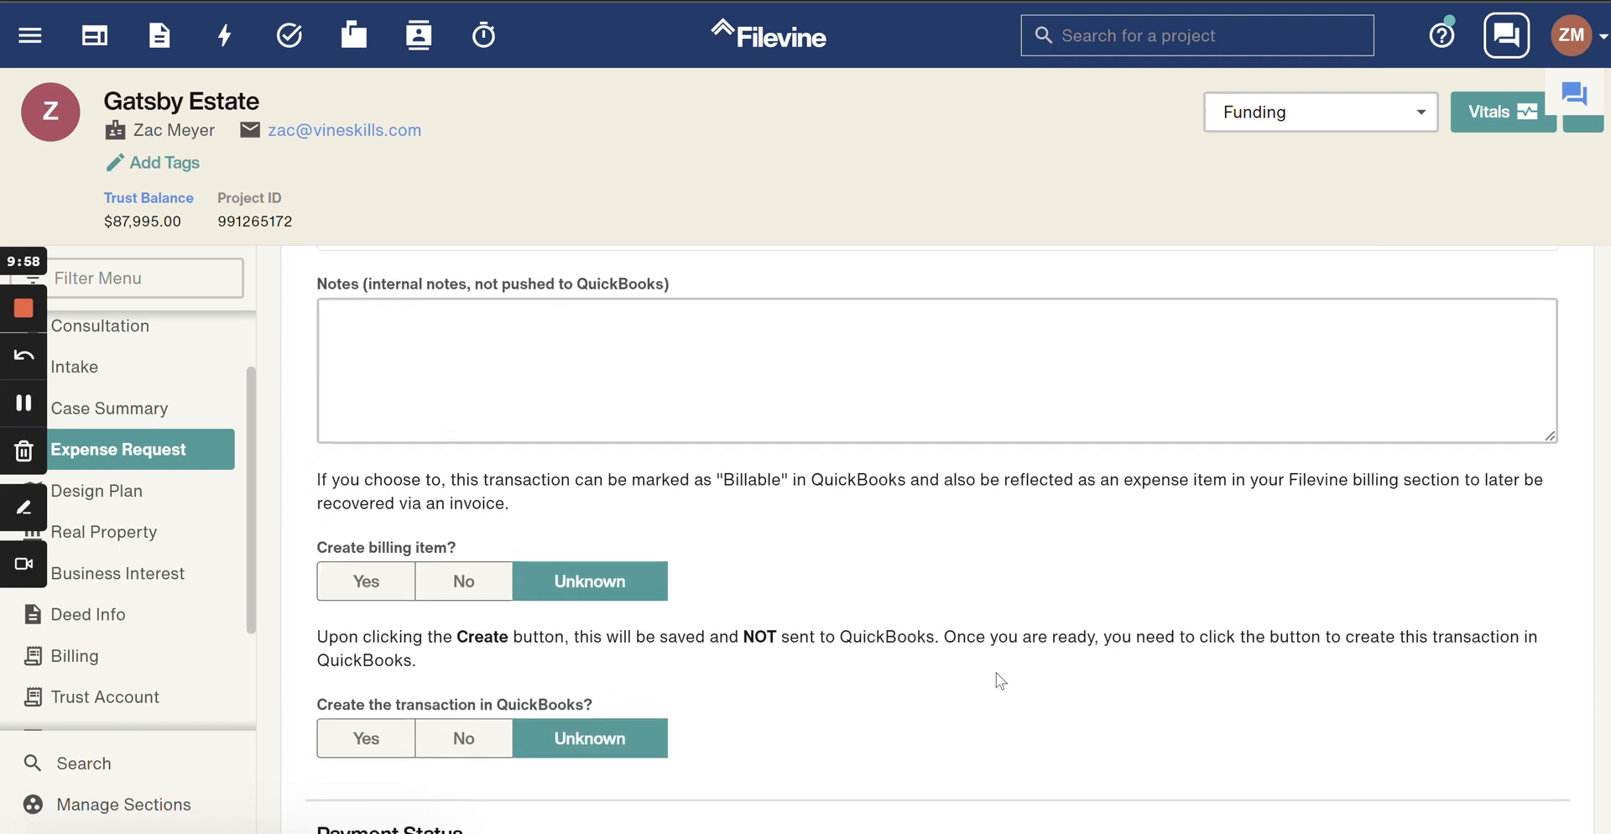
left_click(366, 576)
left_click(366, 734)
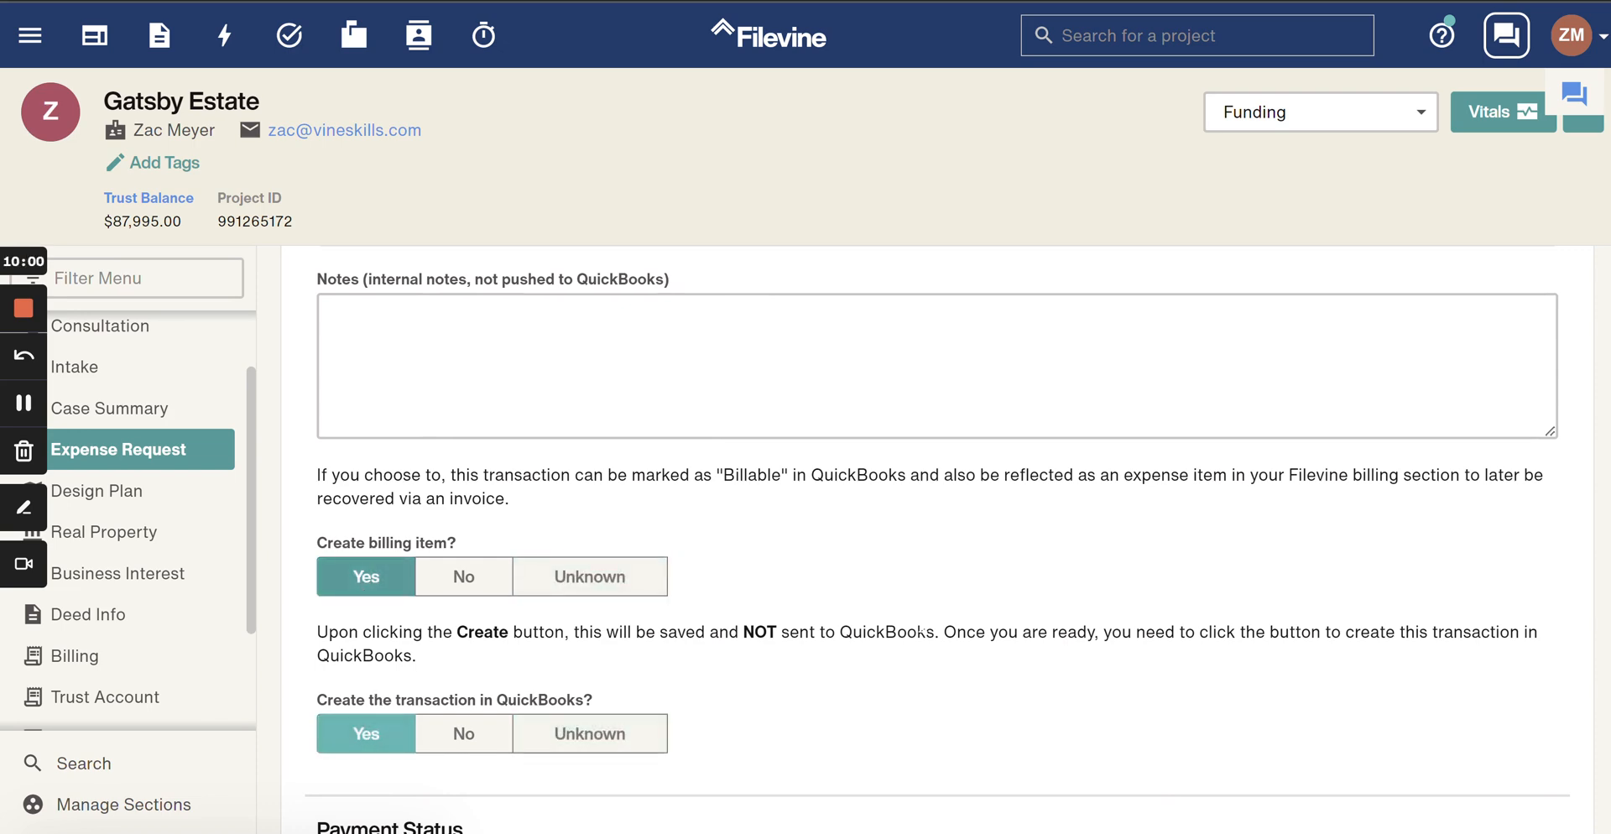
scroll(365, 734, "up", 10)
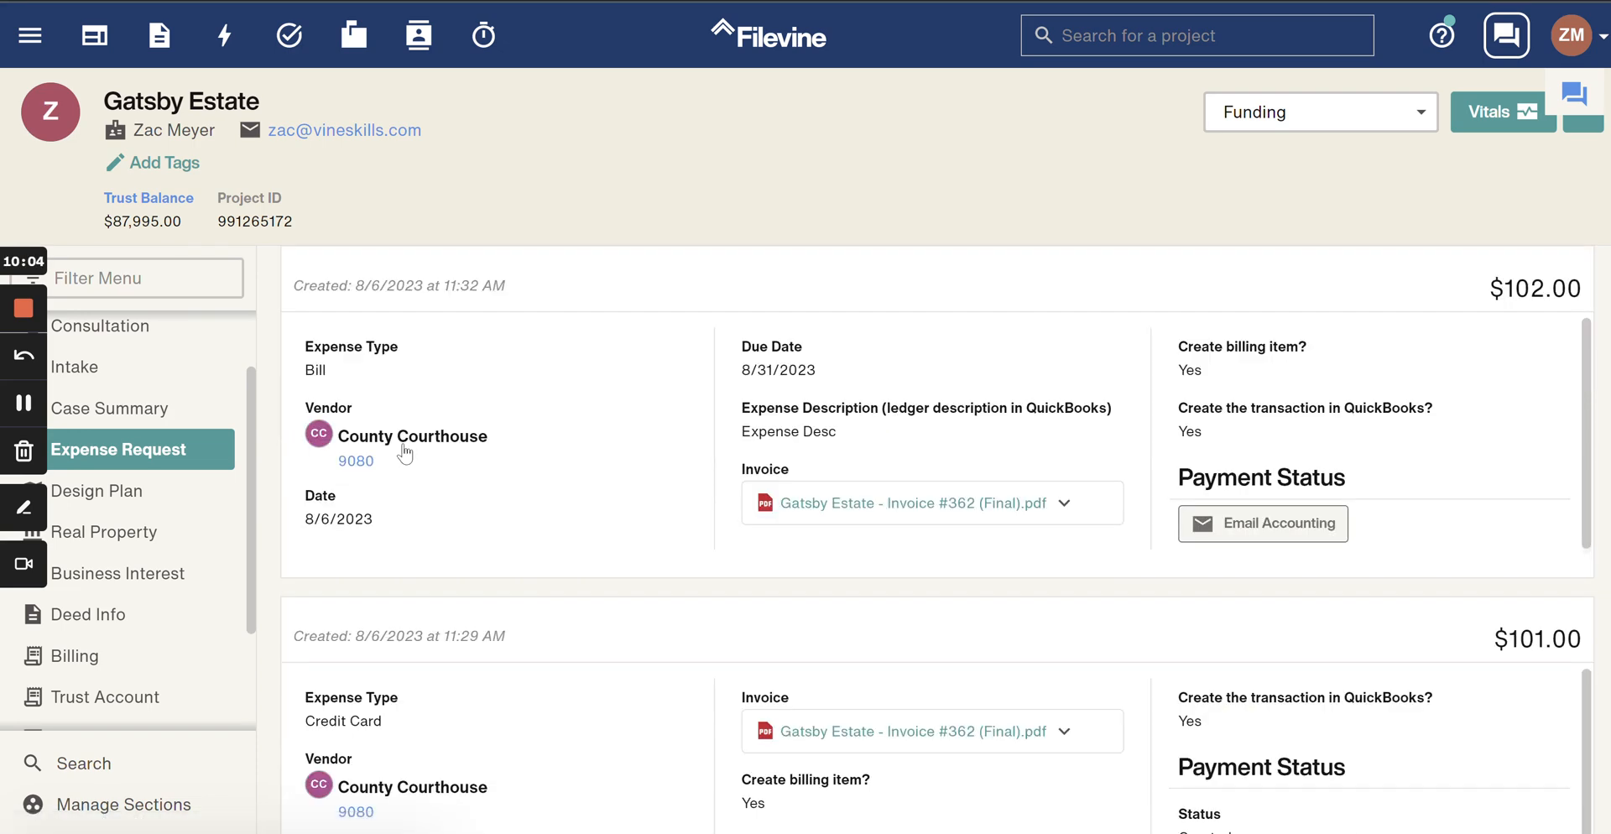
View the project's billing entries and expand the Expense list to check the bill's billing item.
left_click(112, 663)
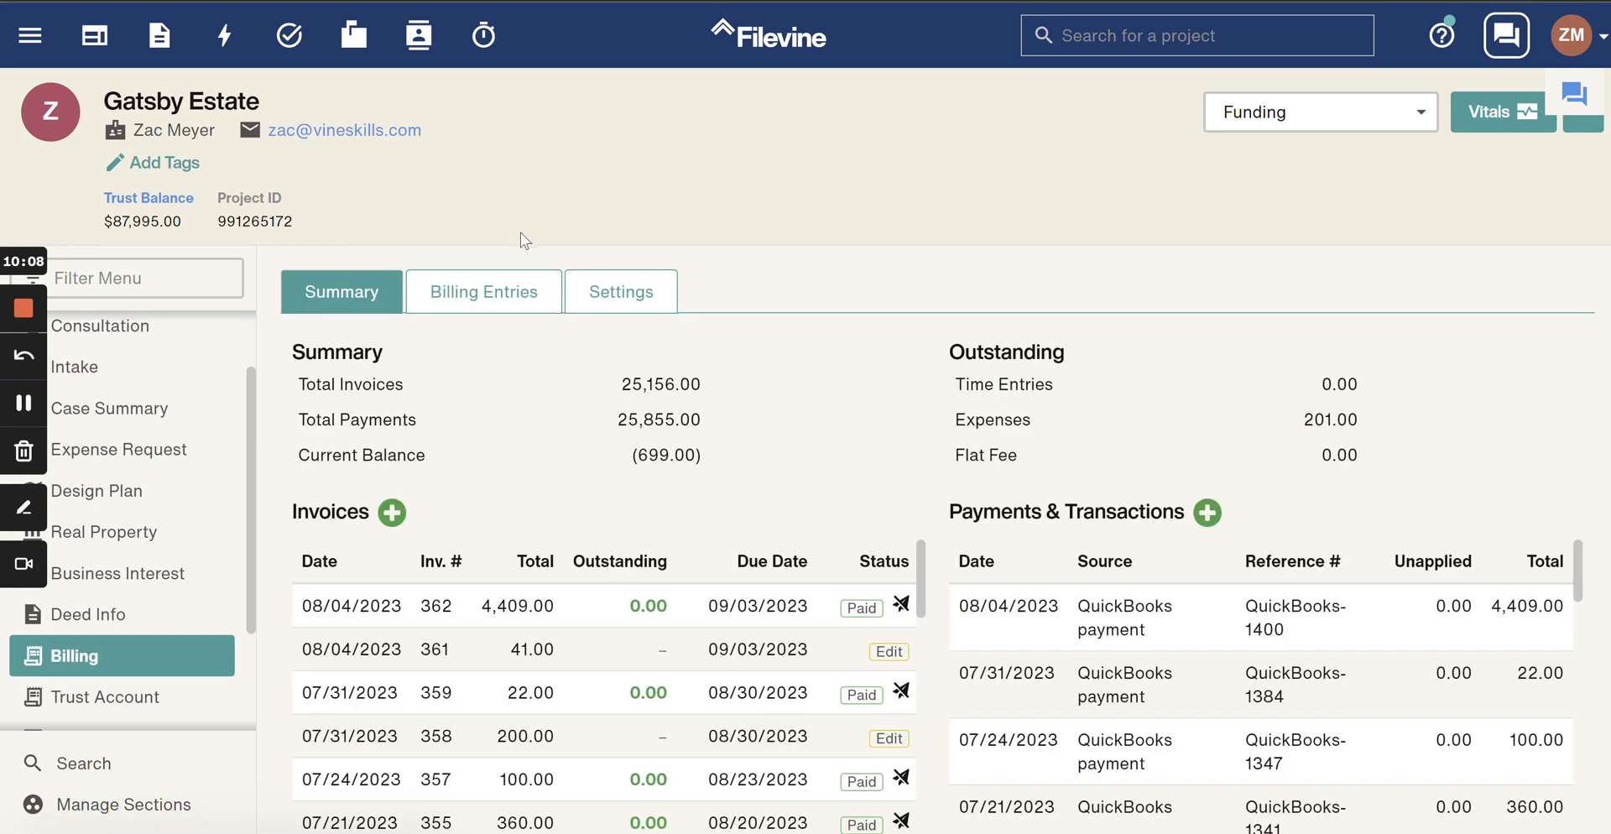
left_click(491, 292)
left_click(443, 536)
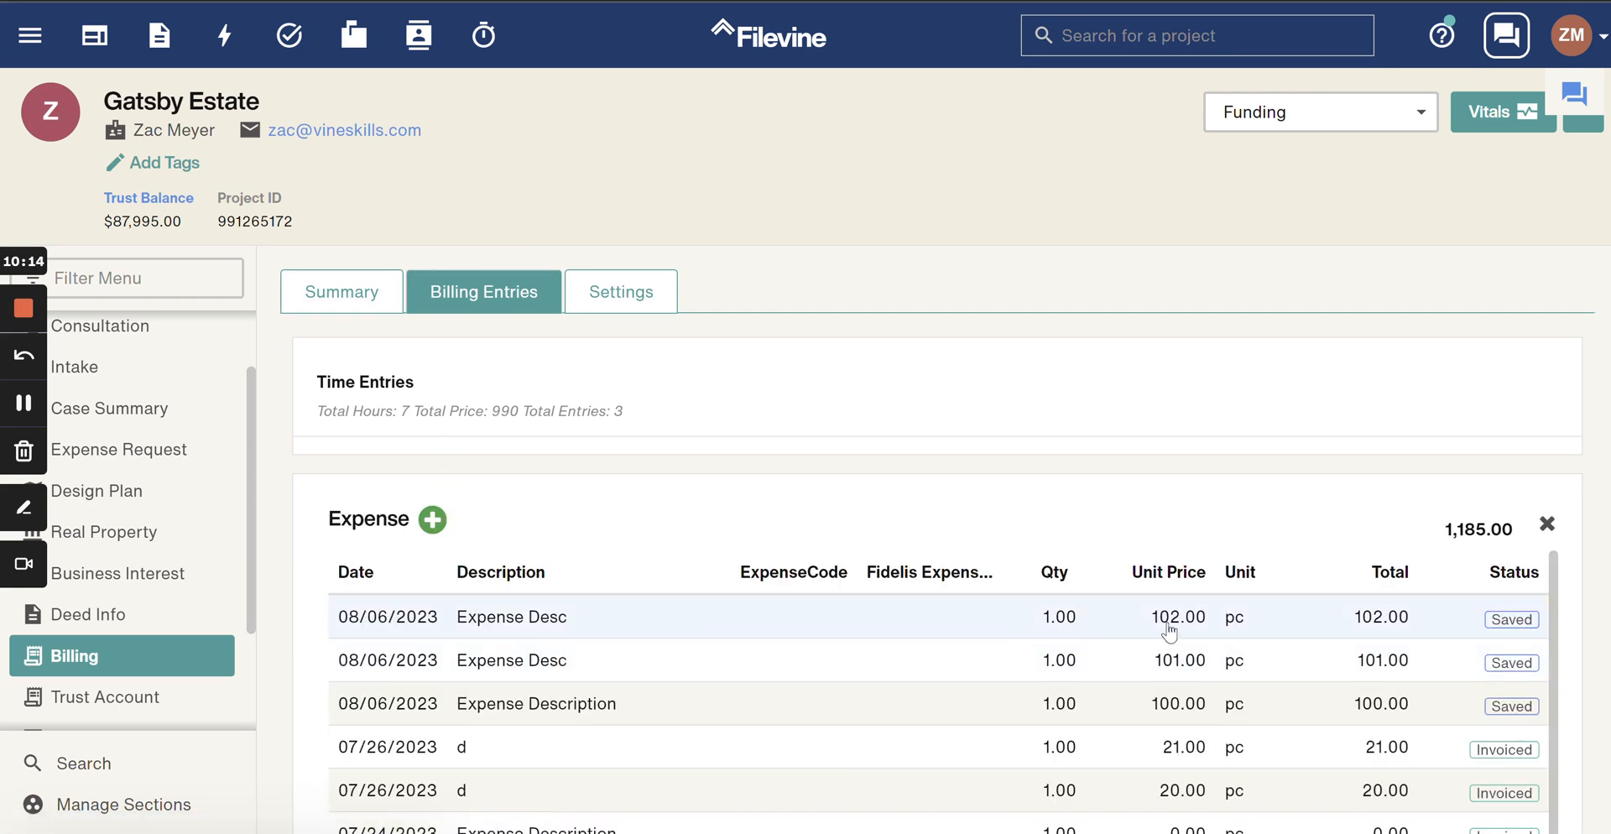
Switch to QuickBooks and open the 08/06/2023 County Courthouse bill from the expense transactions.
left_click(420, 1)
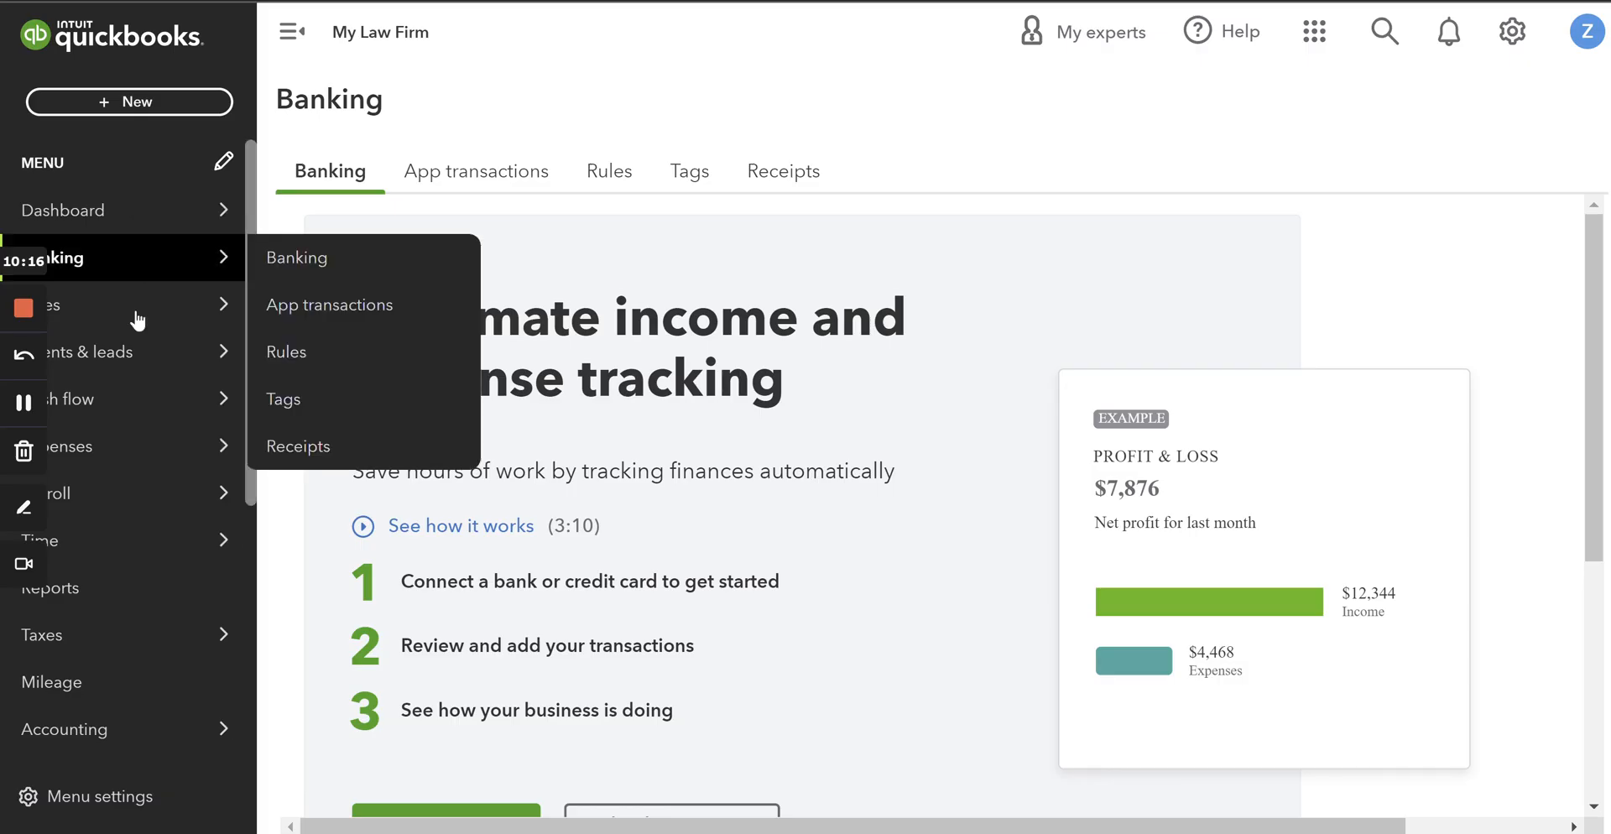
left_click(119, 451)
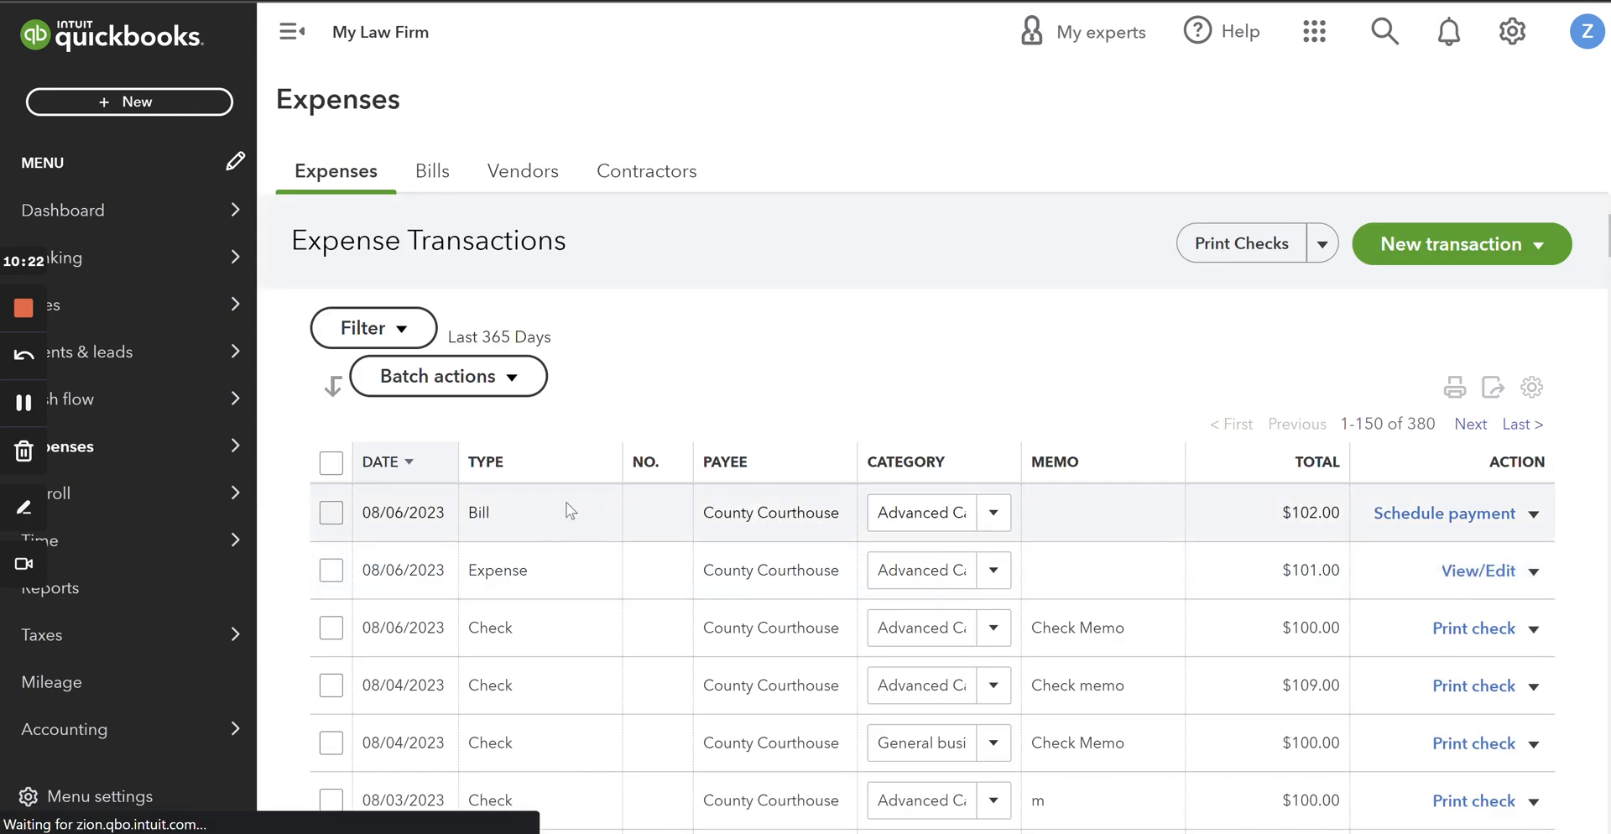
scroll(579, 512, "down", 2)
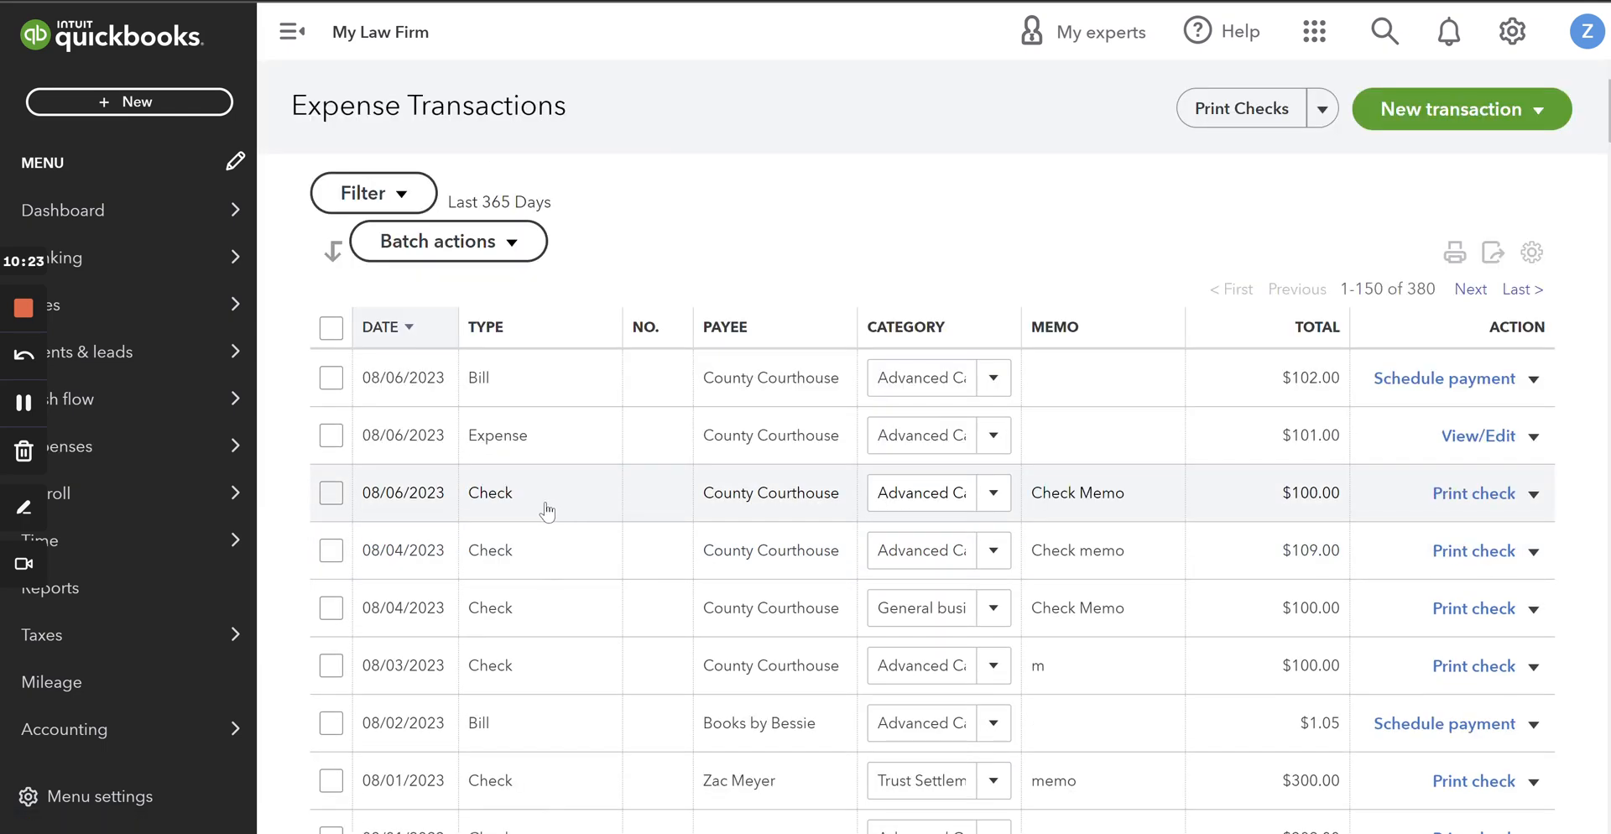
left_click(757, 438)
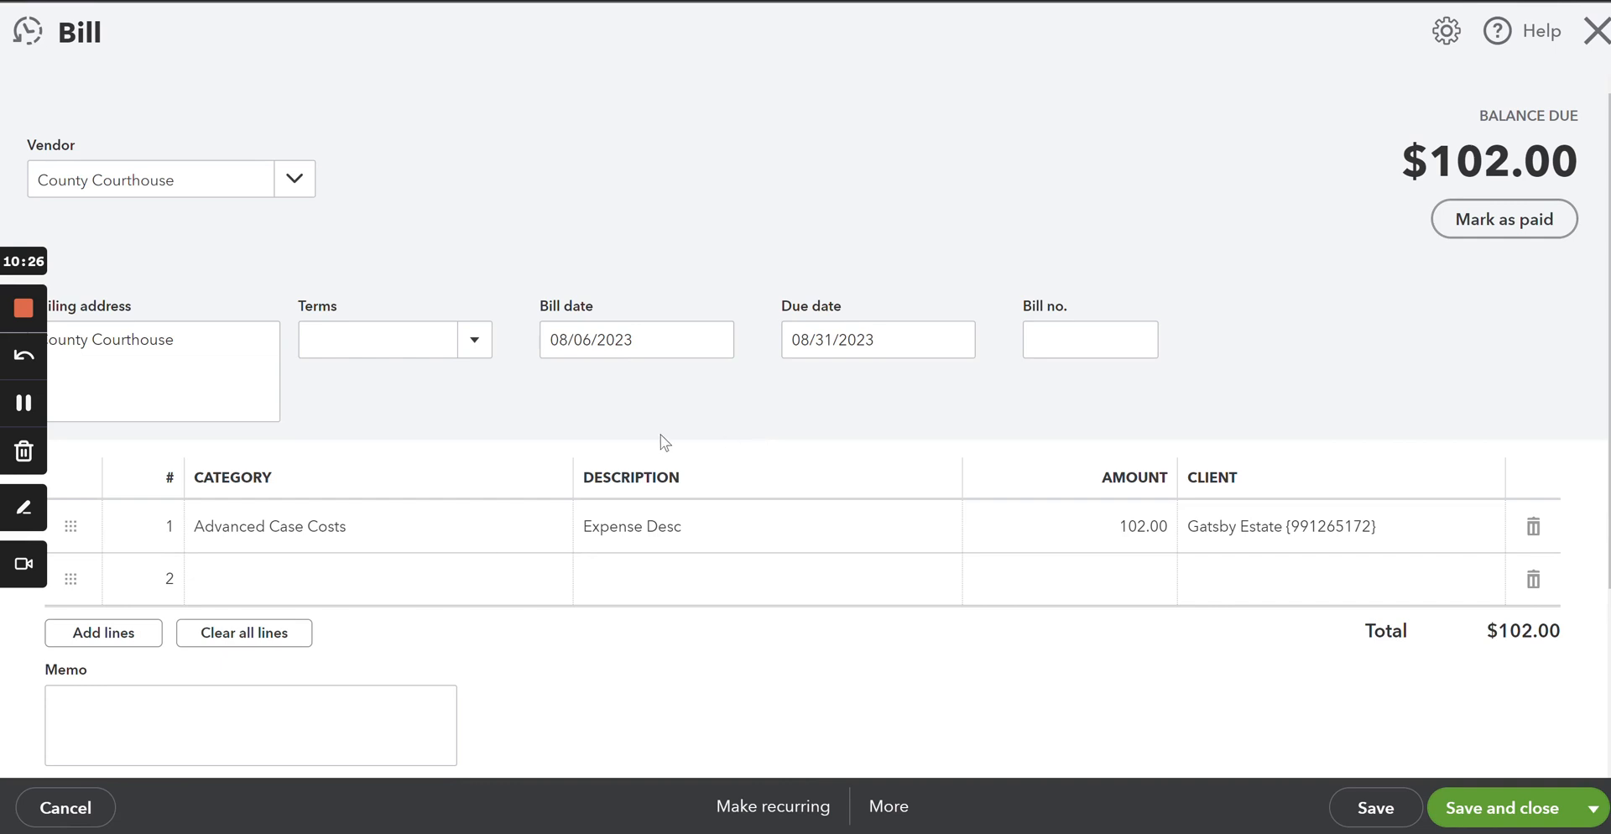
Examine the QuickBooks bill's dates, bill number field, line item, balance due and attached invoice.
scroll(495, 475, "down", 2)
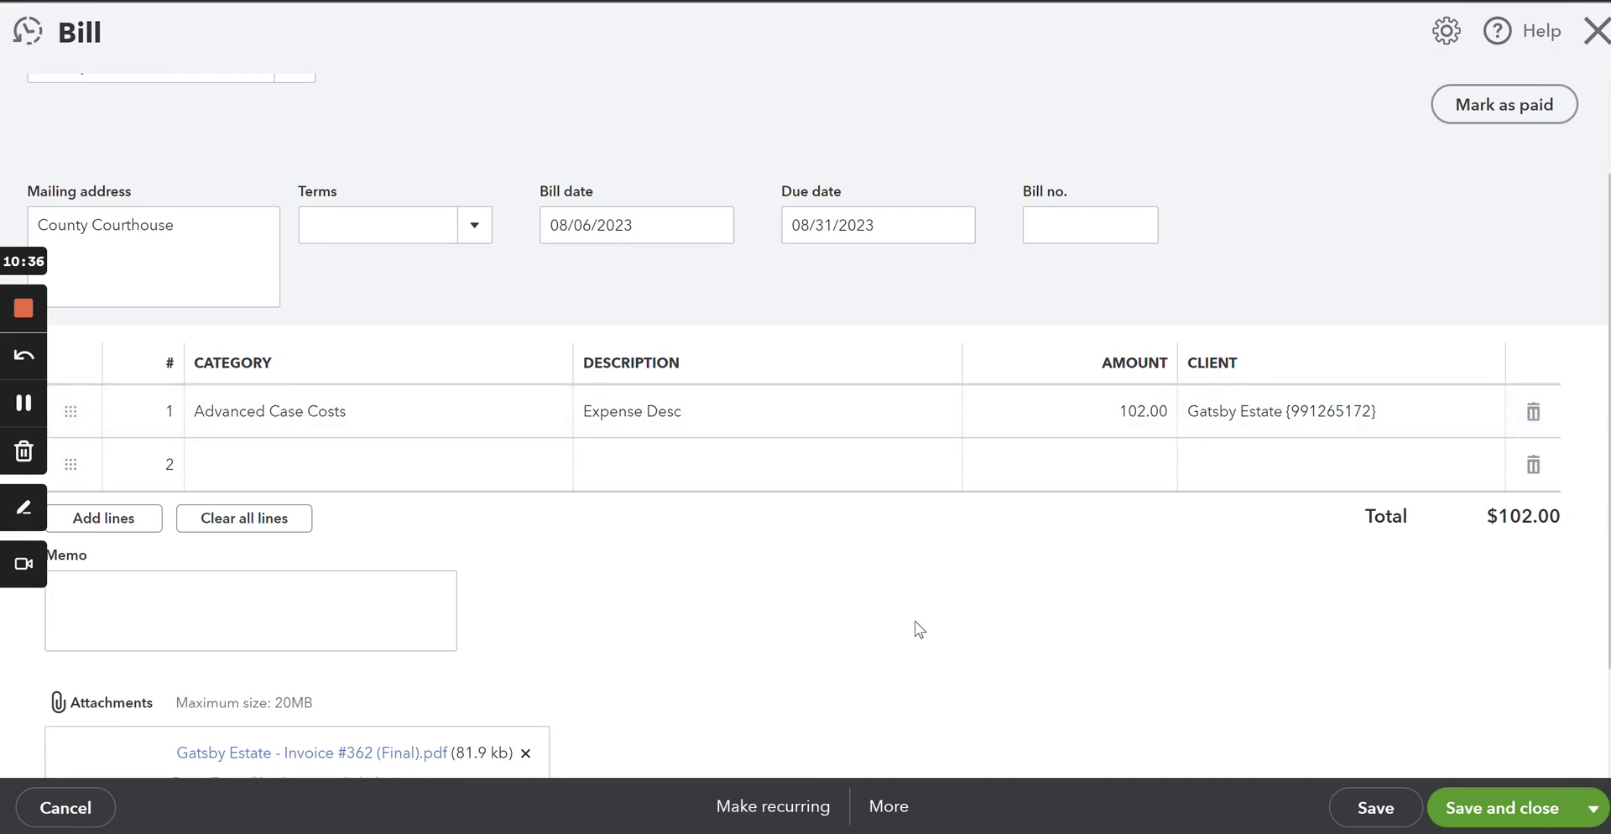
scroll(920, 629, "down", 1)
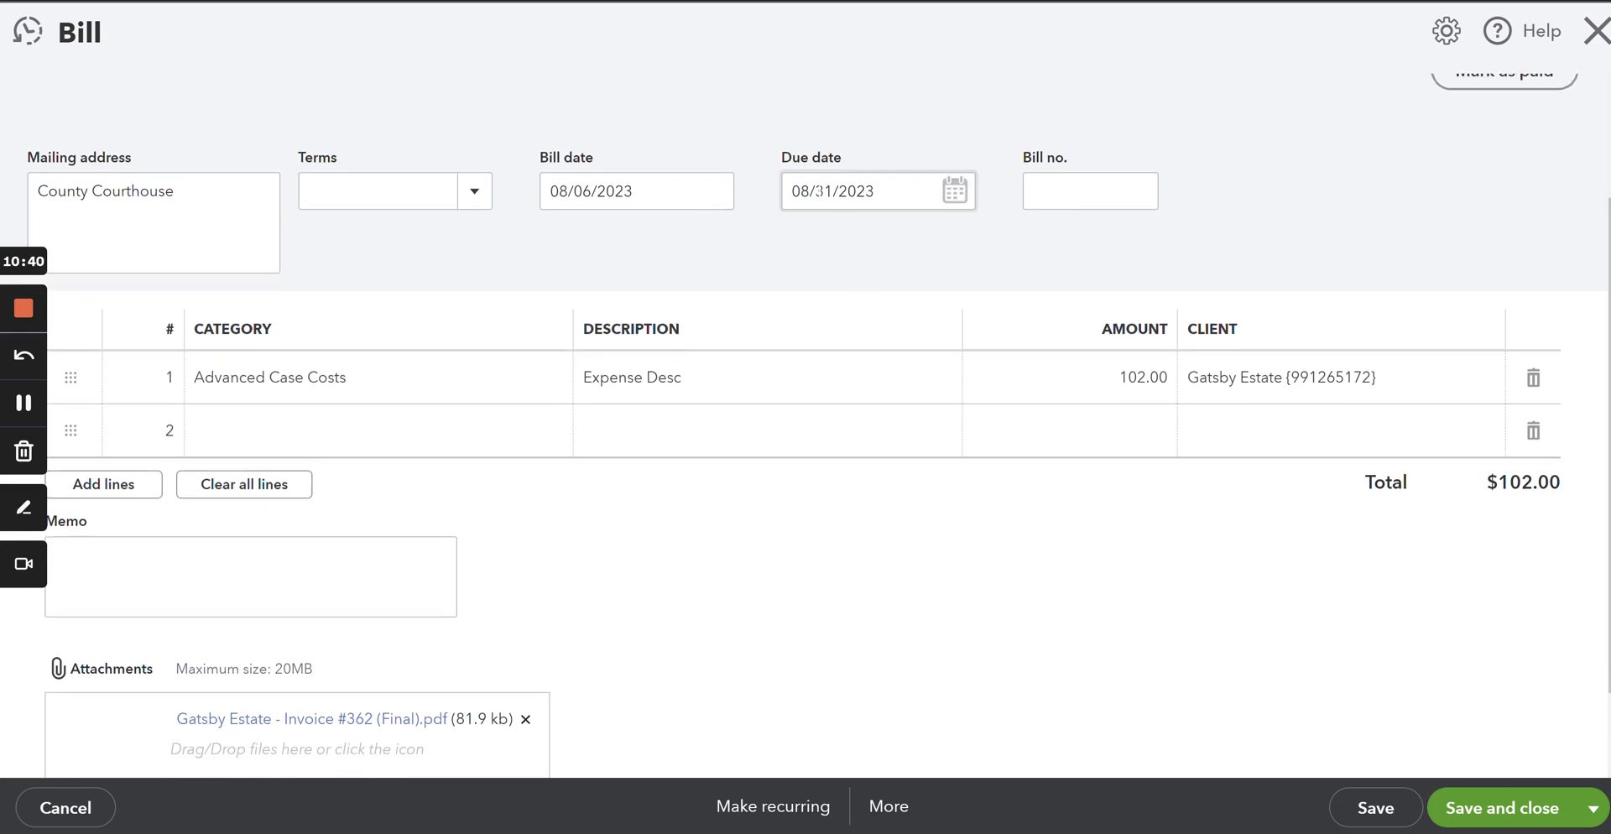
left_click(1091, 191)
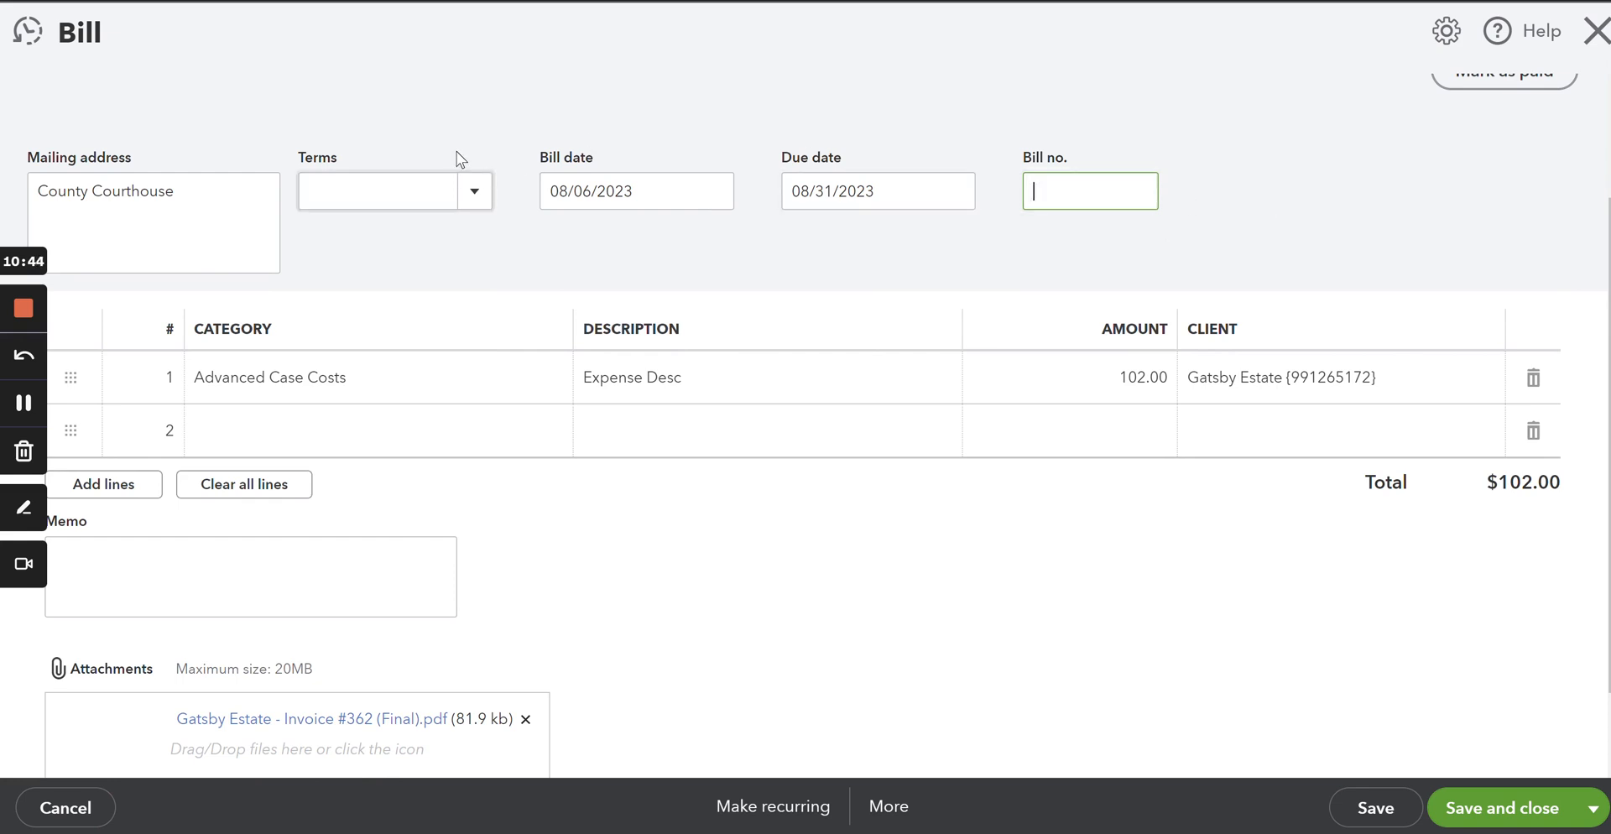
scroll(1283, 244, "up", 2)
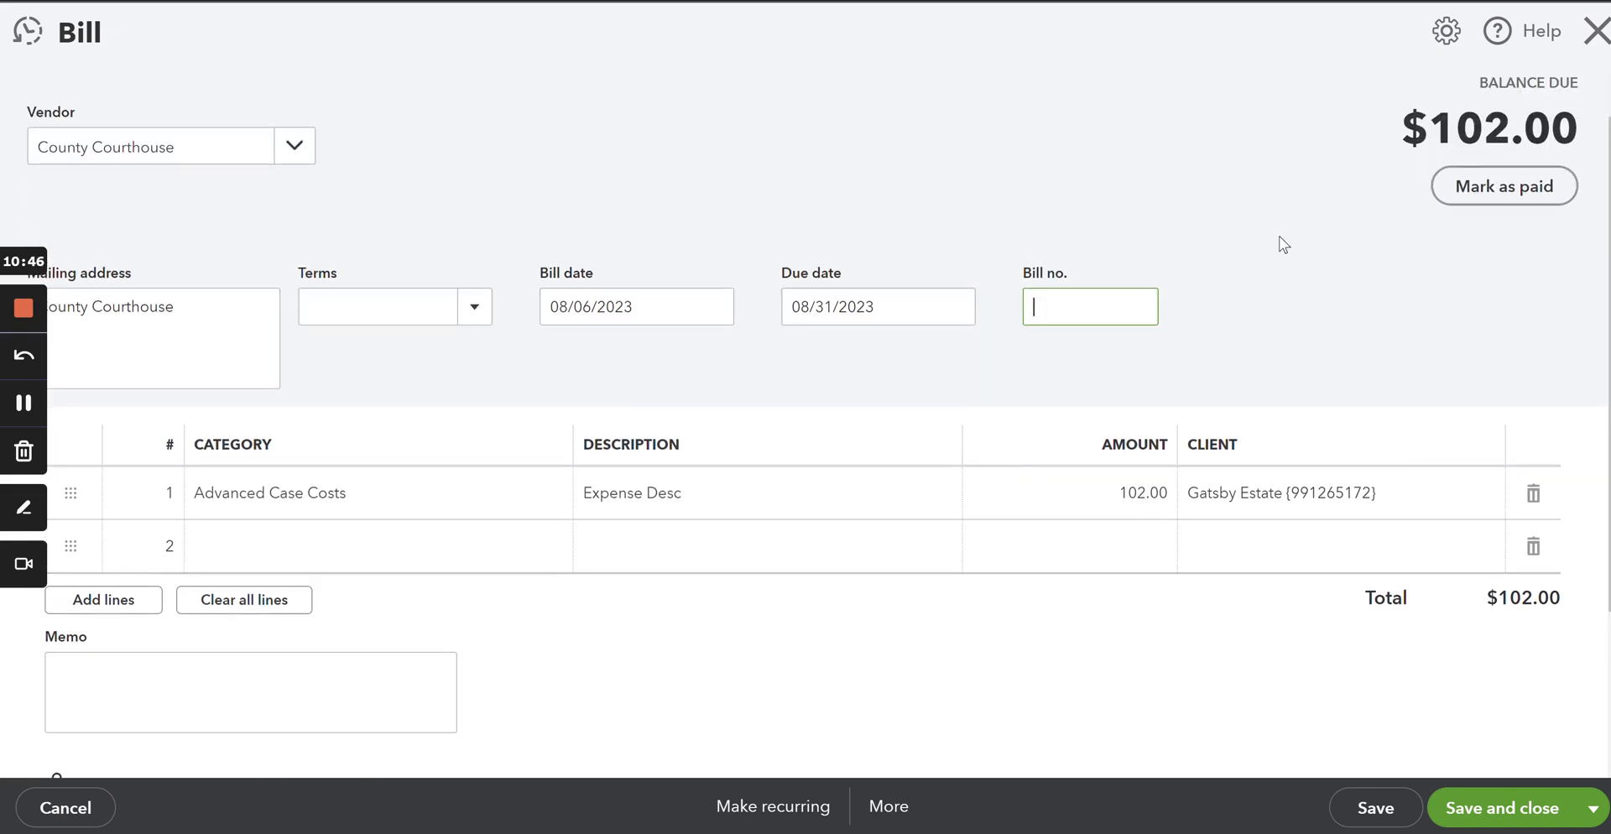
scroll(1282, 244, "up", 1)
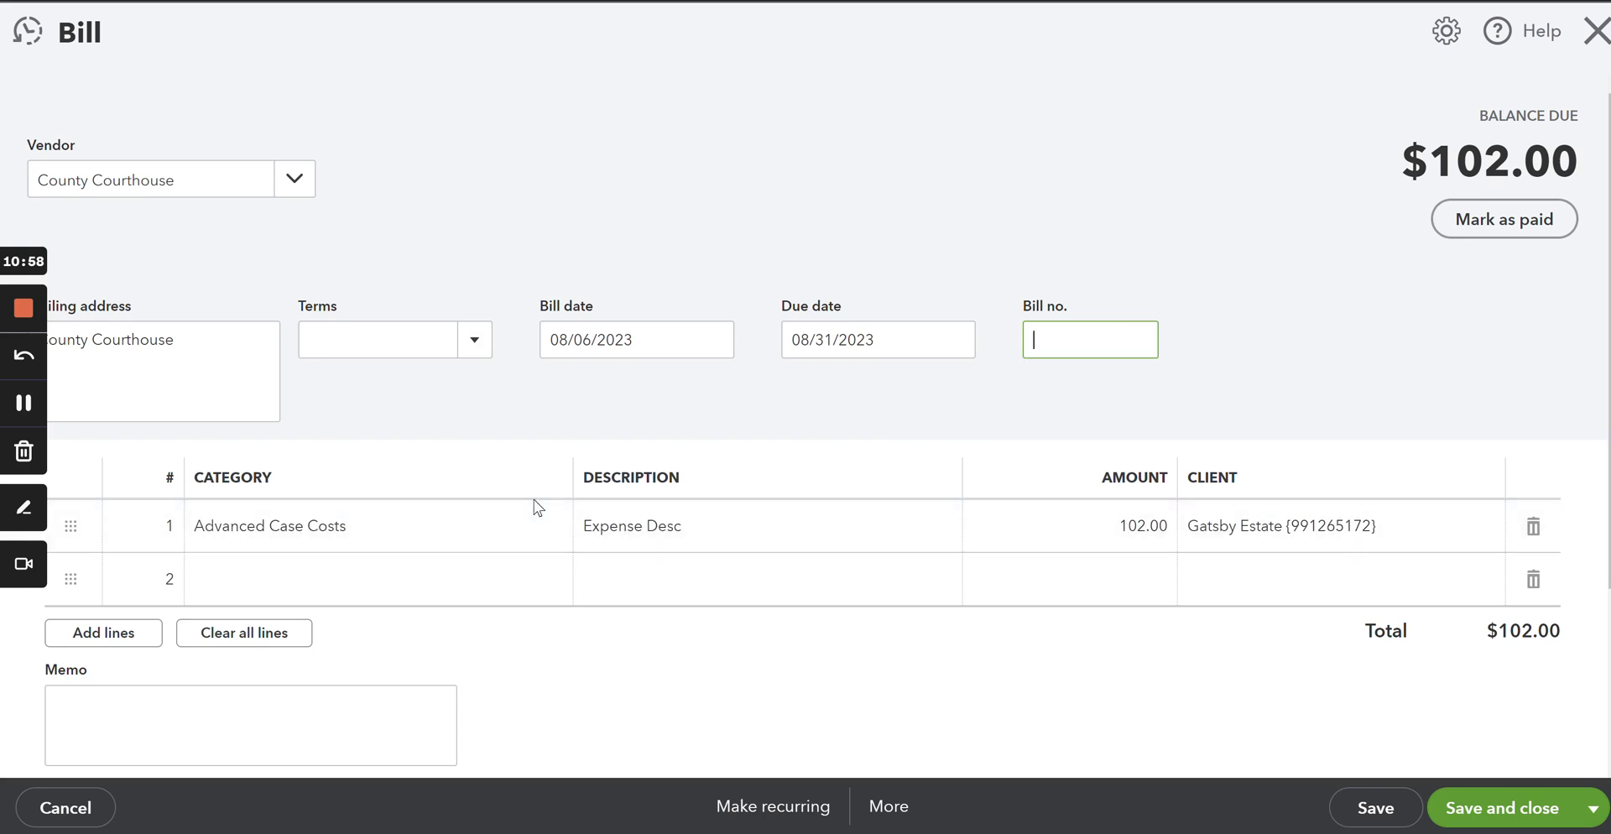
scroll(300, 613, "down", 3)
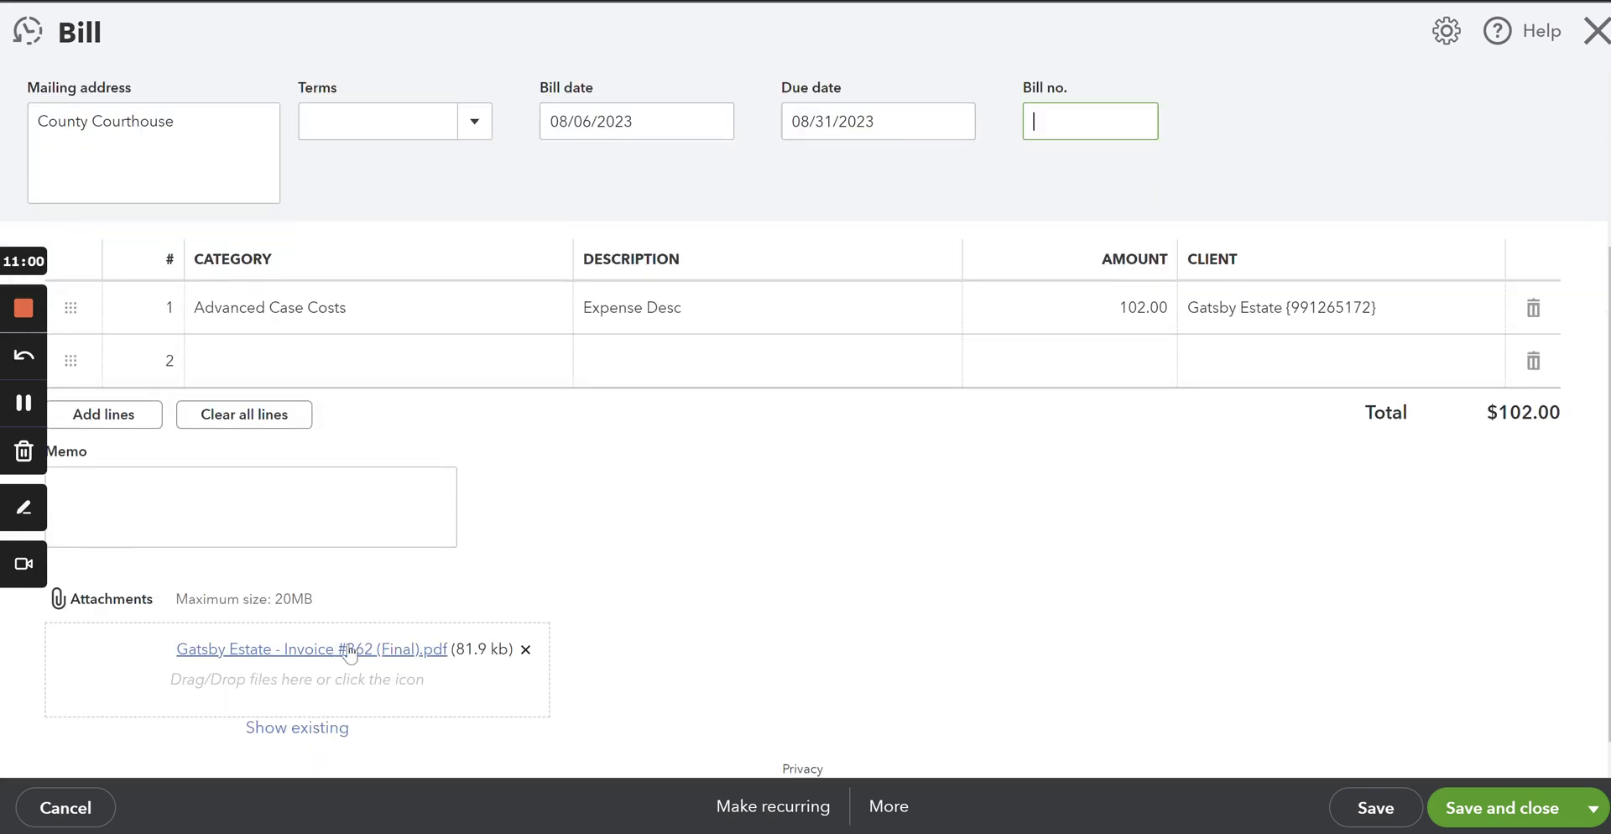
left_click(867, 564)
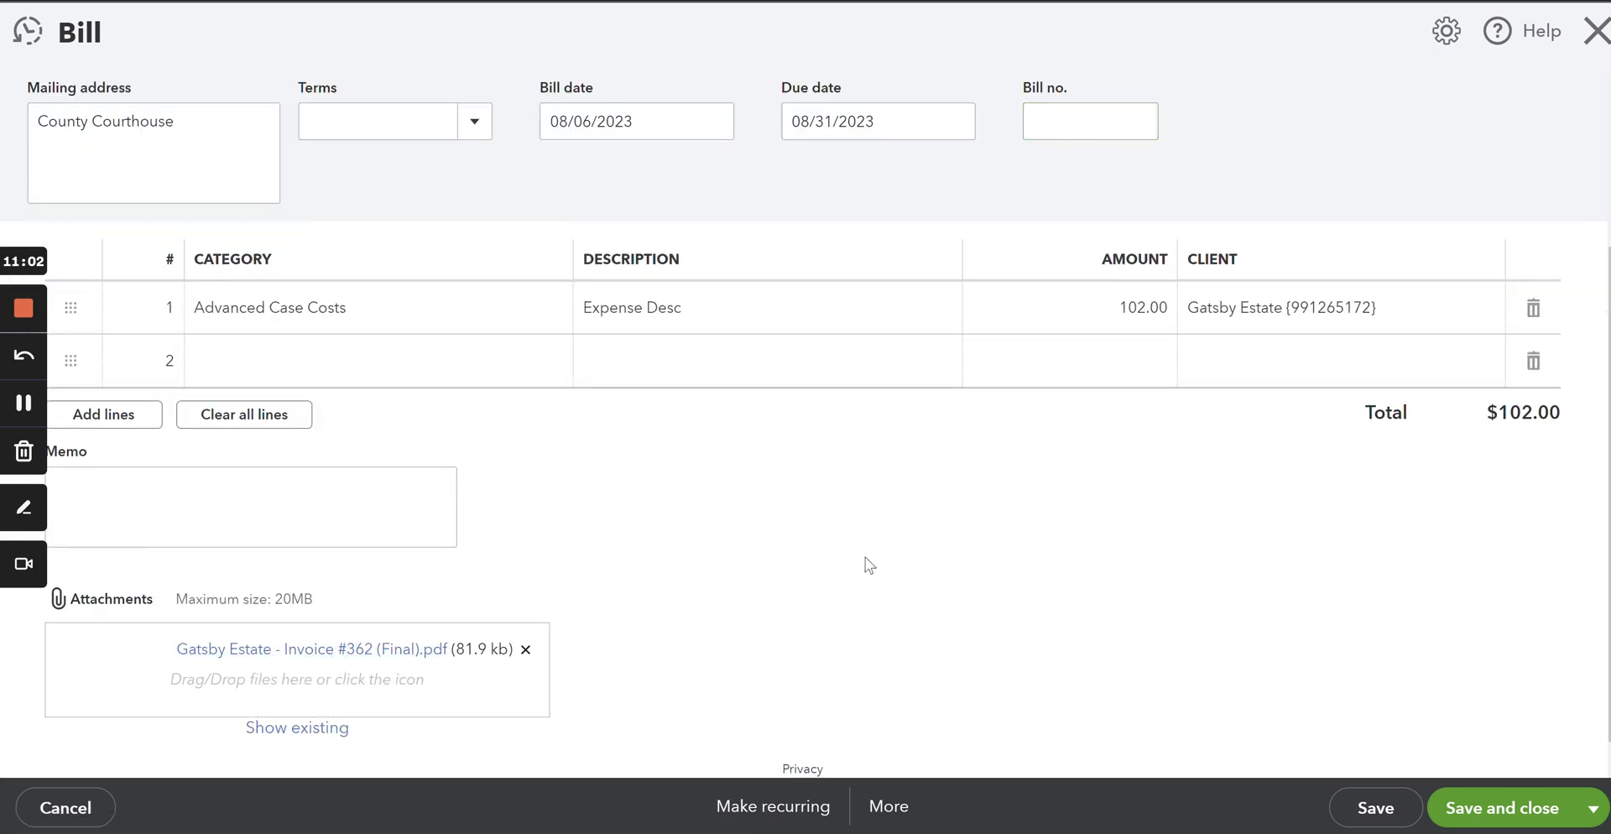
scroll(869, 565, "up", 3)
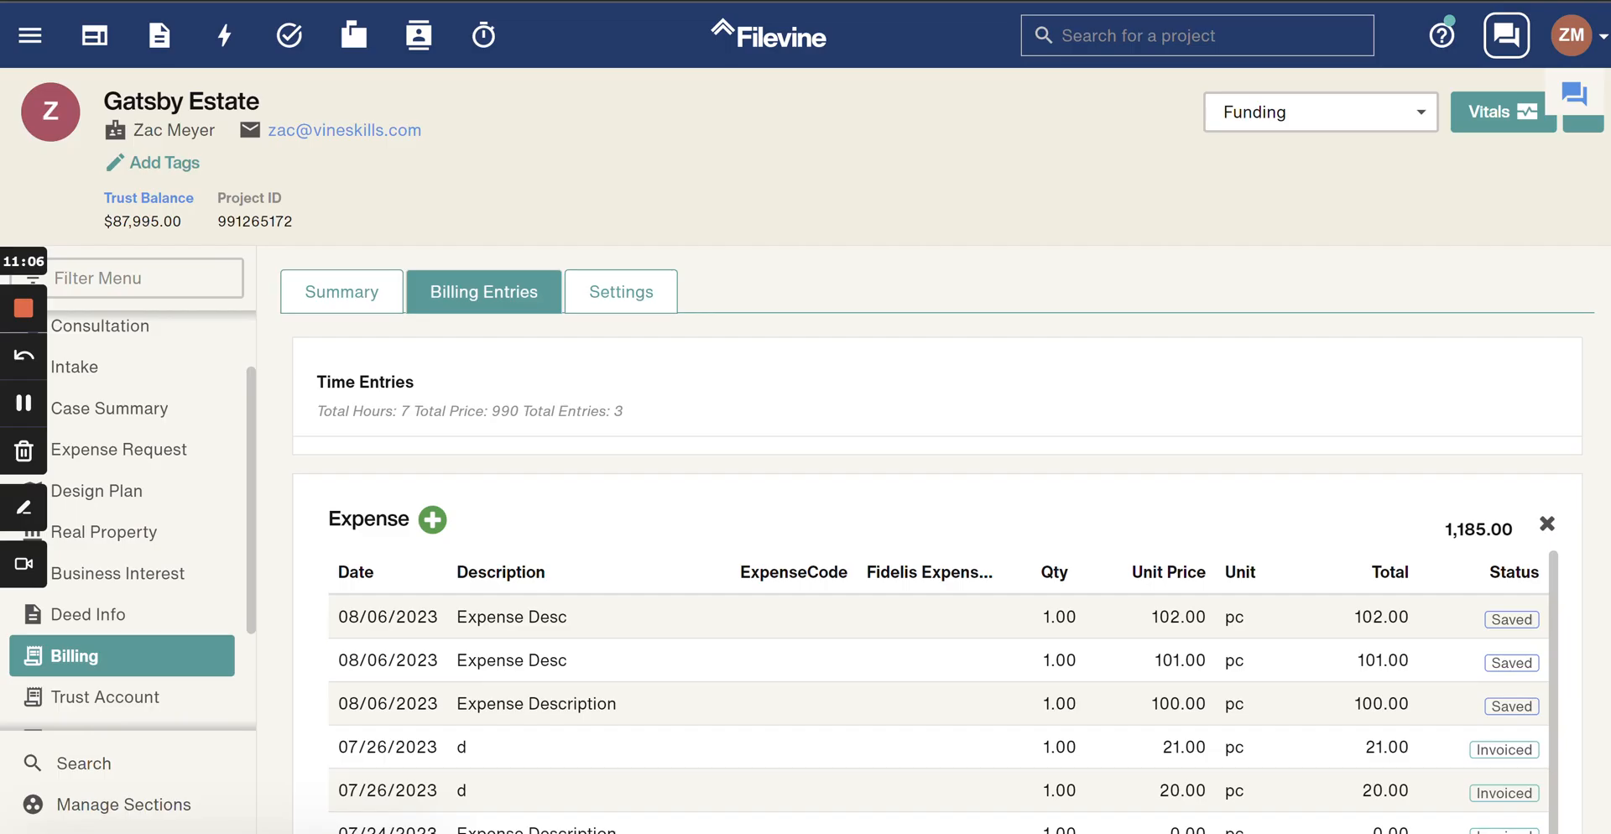
Switch back to Filevine and open the check expense request to view its Payment Status section.
left_click(150, 453)
scroll(820, 552, "down", 5)
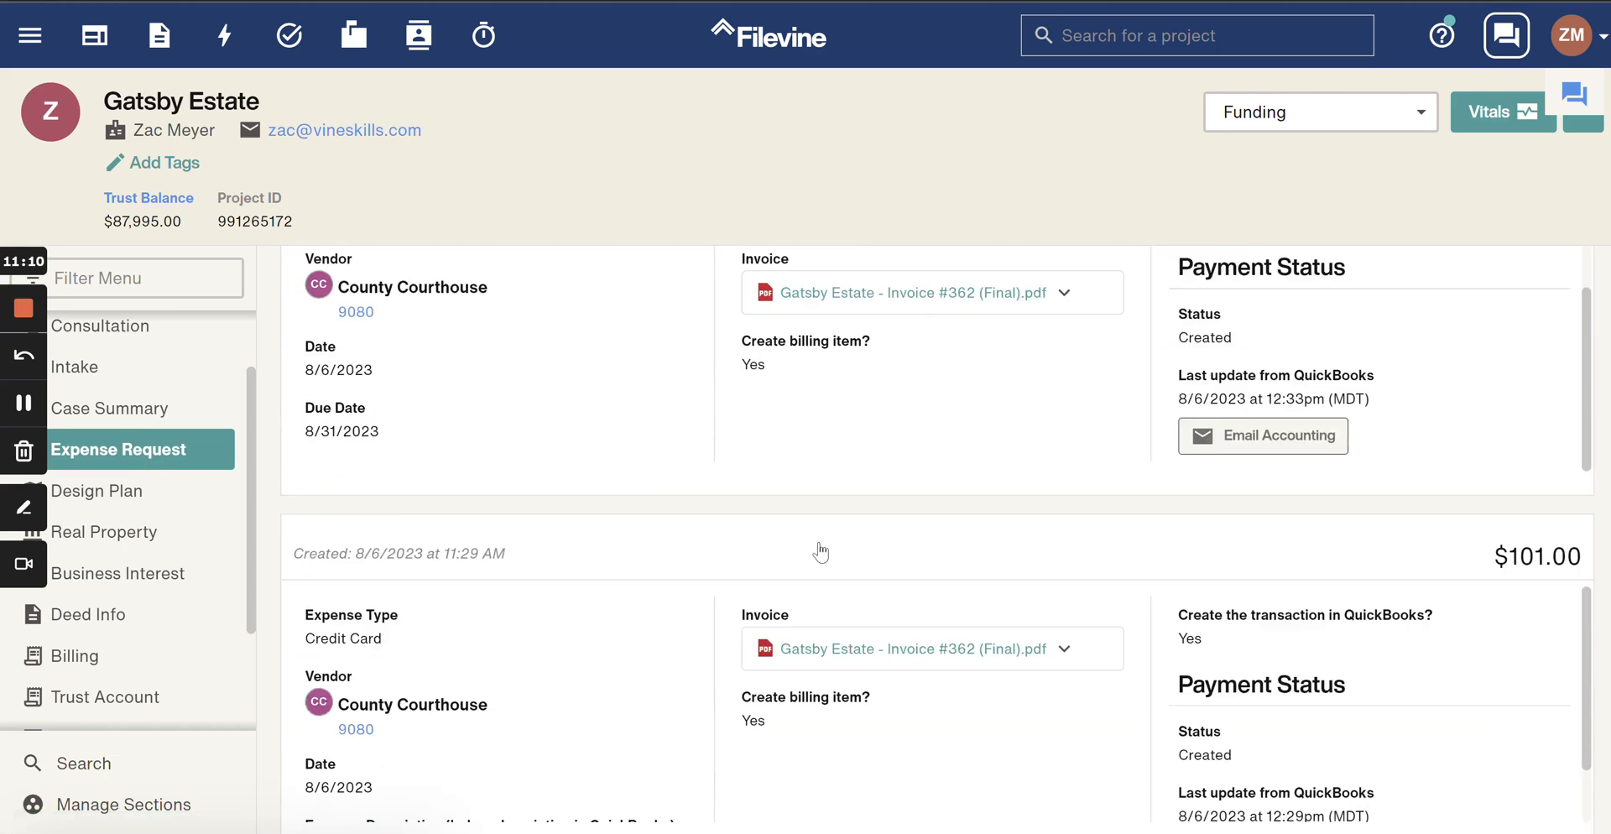
scroll(820, 552, "down", 4)
left_click(500, 565)
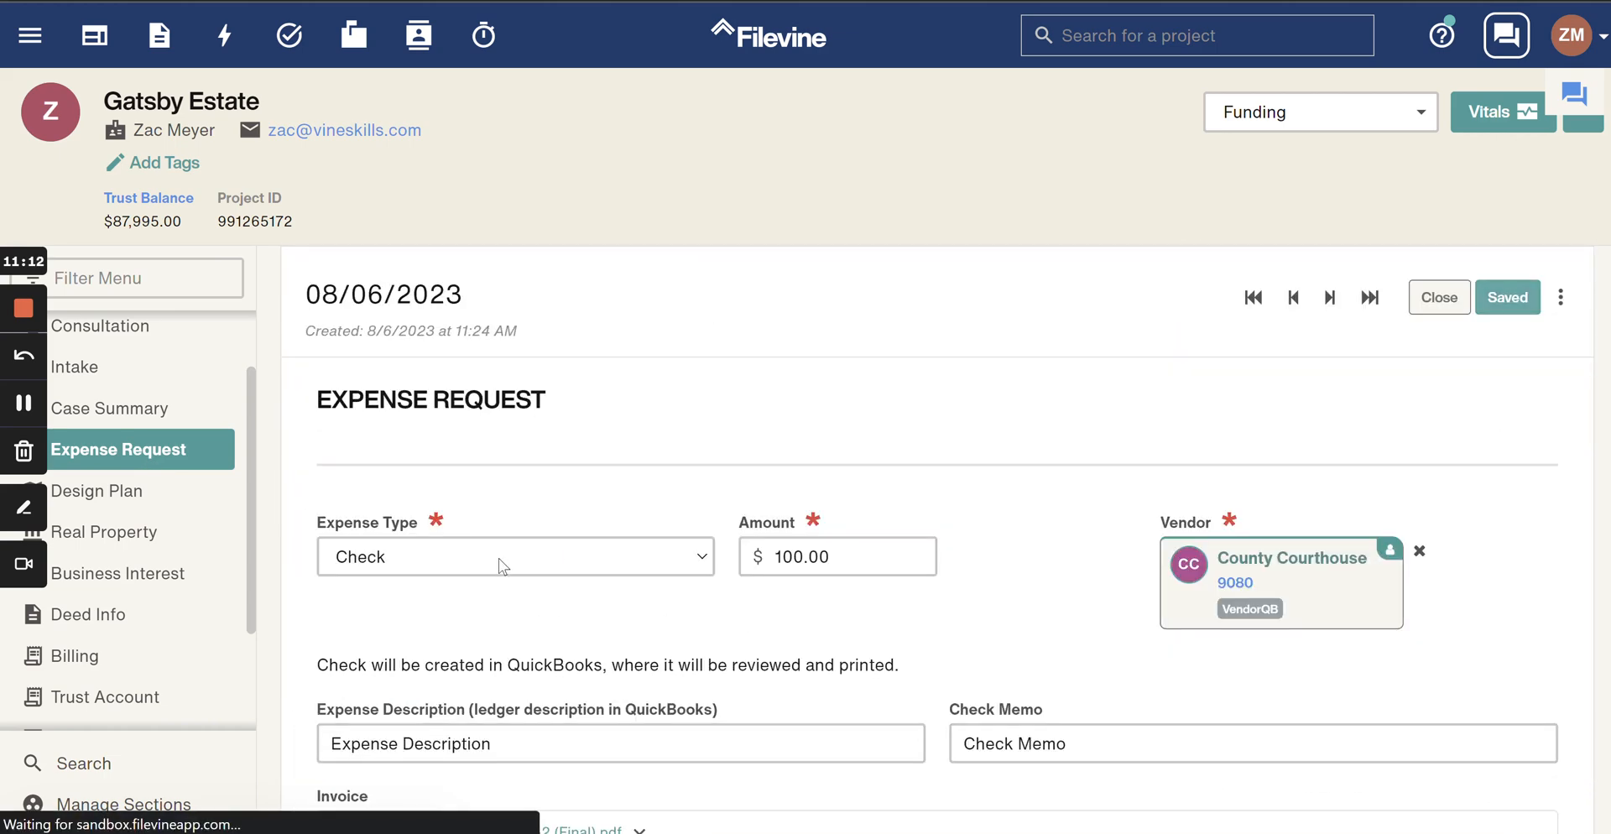
scroll(720, 571, "down", 5)
scroll(719, 575, "down", 5)
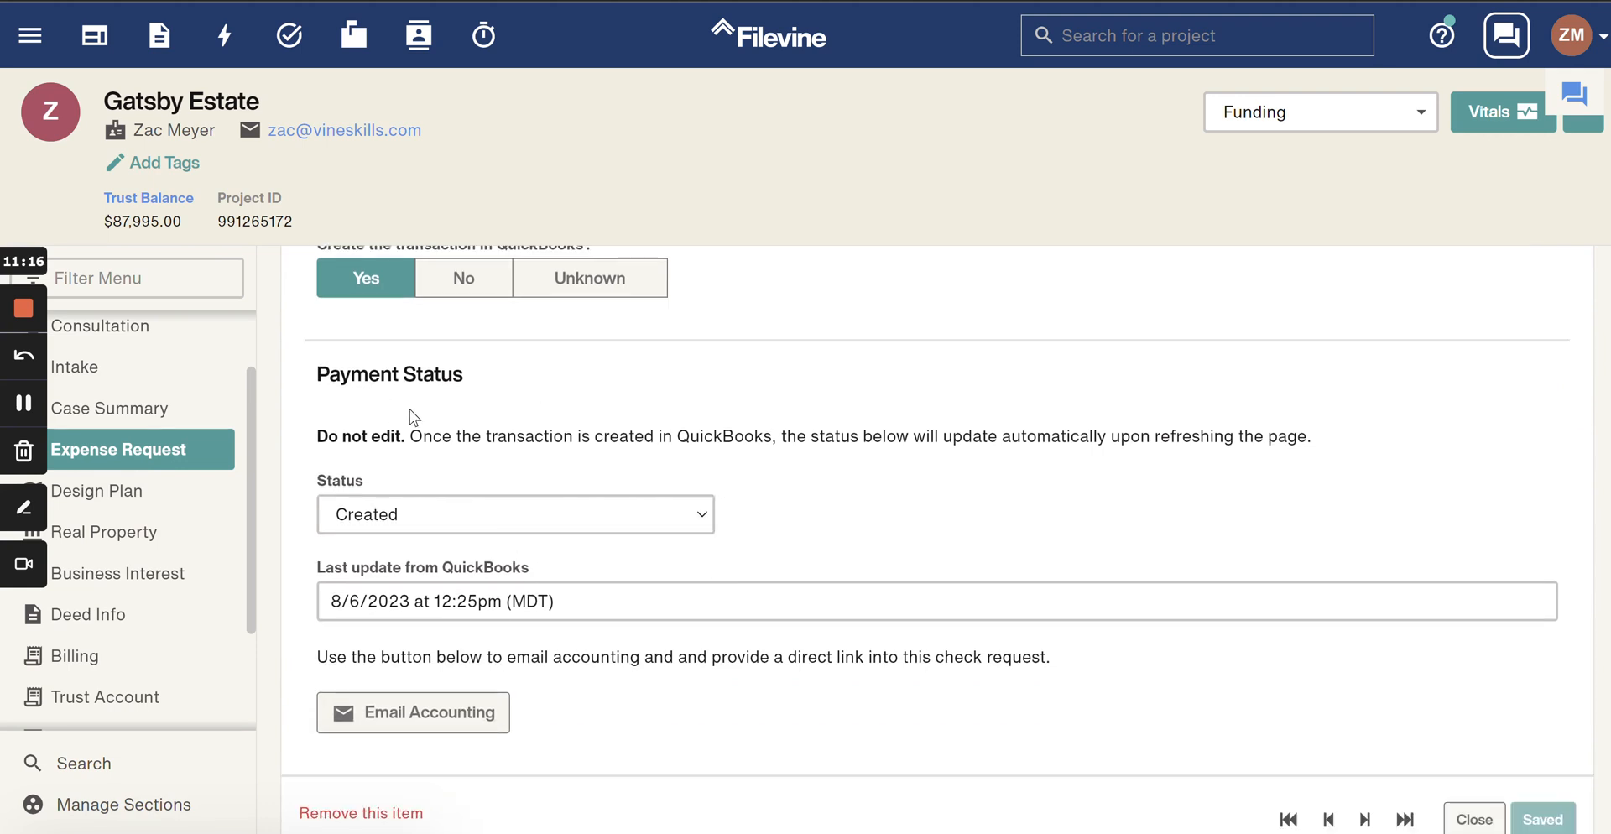
Try the Printed status with its check date and check number fields, followed by the Void status, on the check request.
left_click(395, 516)
left_click(380, 579)
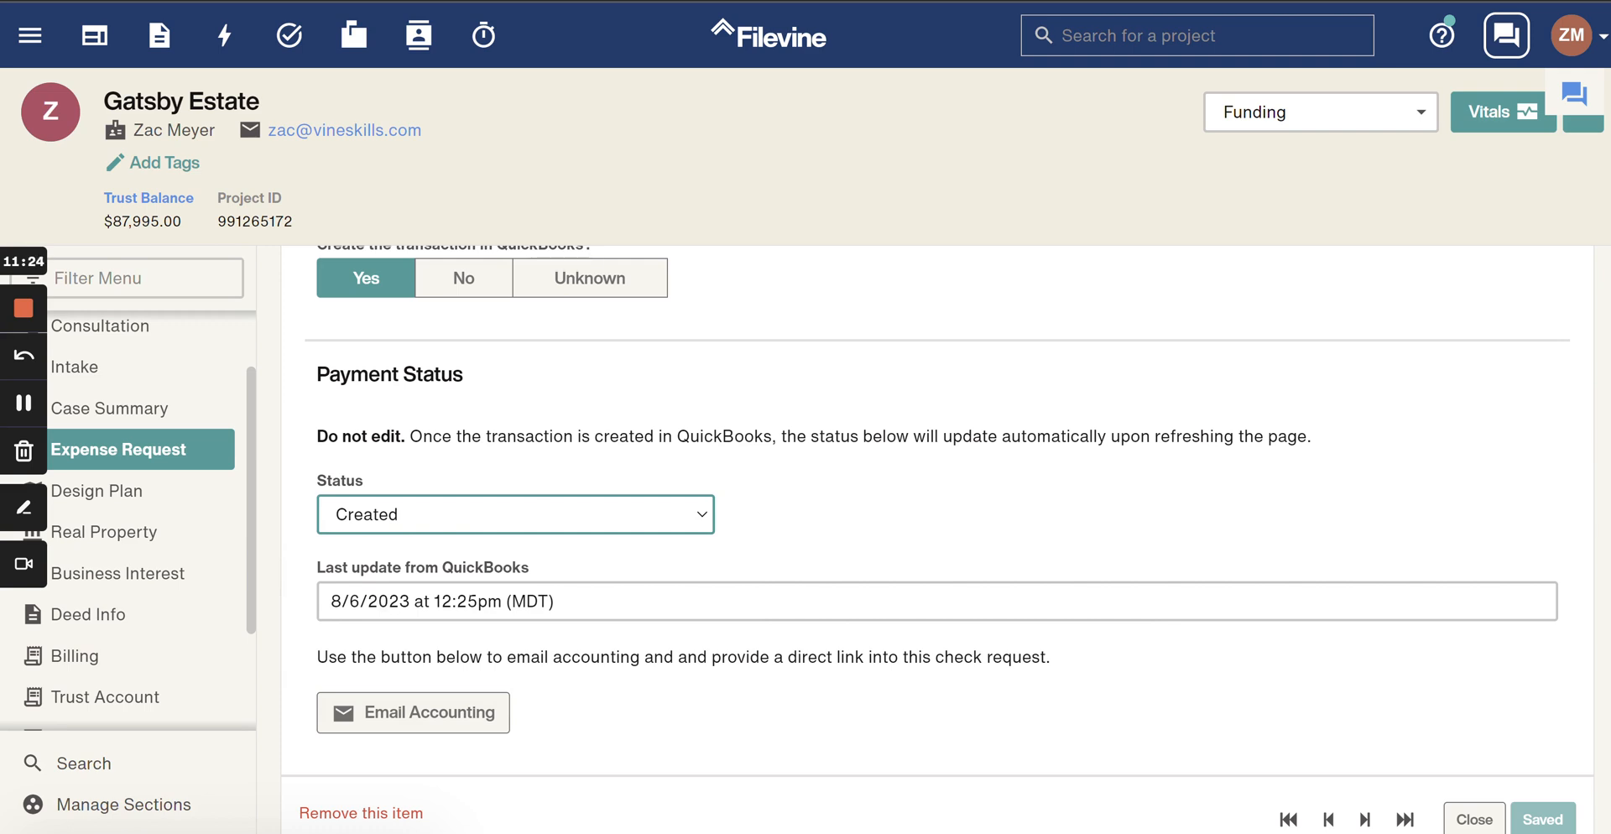
left_click(501, 515)
left_click(441, 603)
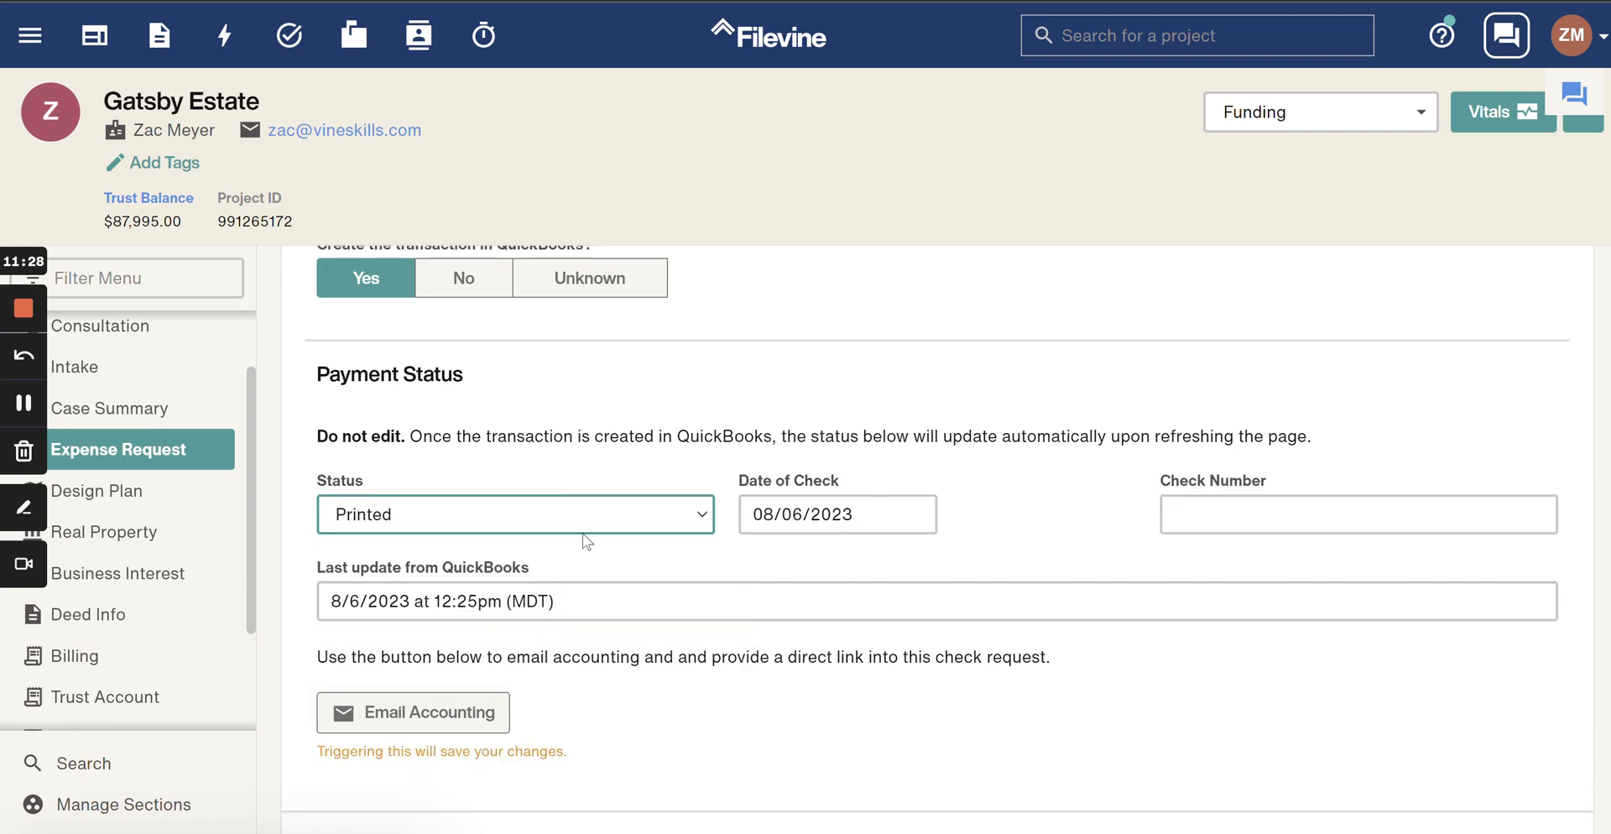
left_click(763, 515)
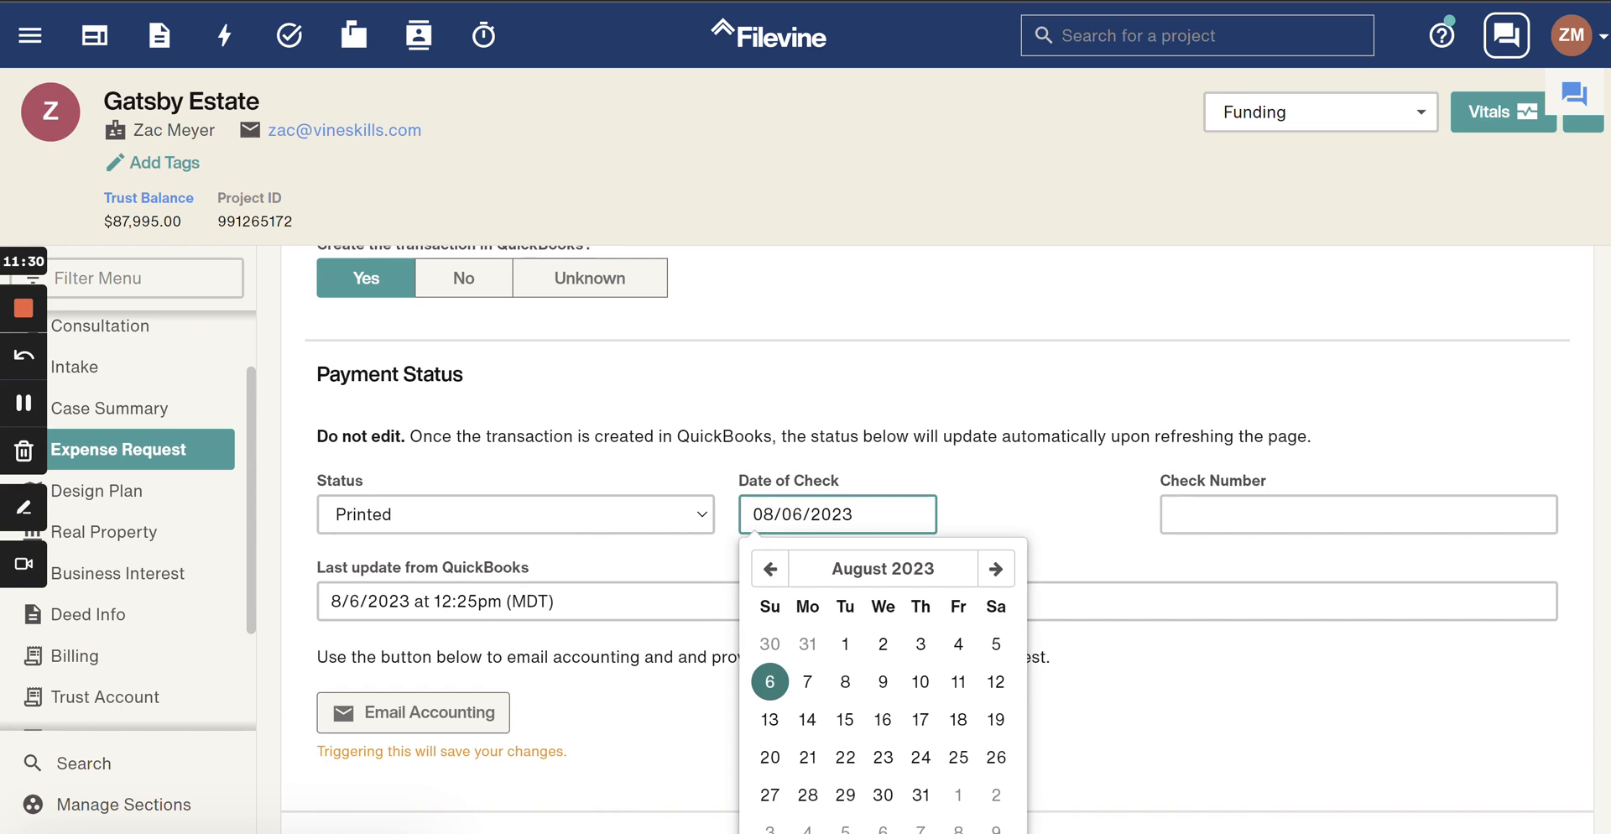
left_click(1213, 515)
left_click(579, 516)
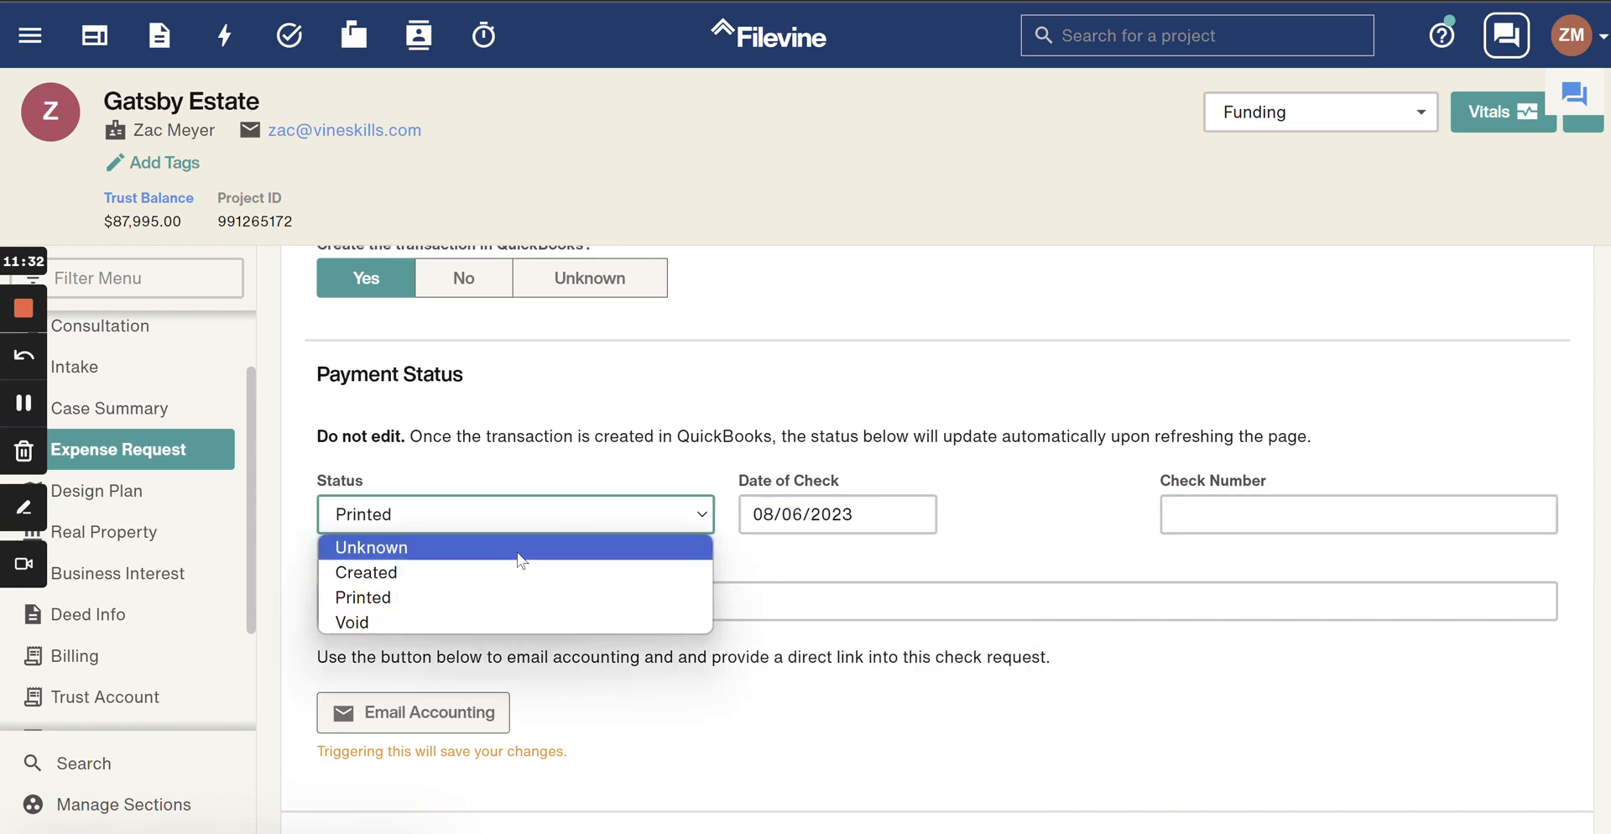
left_click(503, 619)
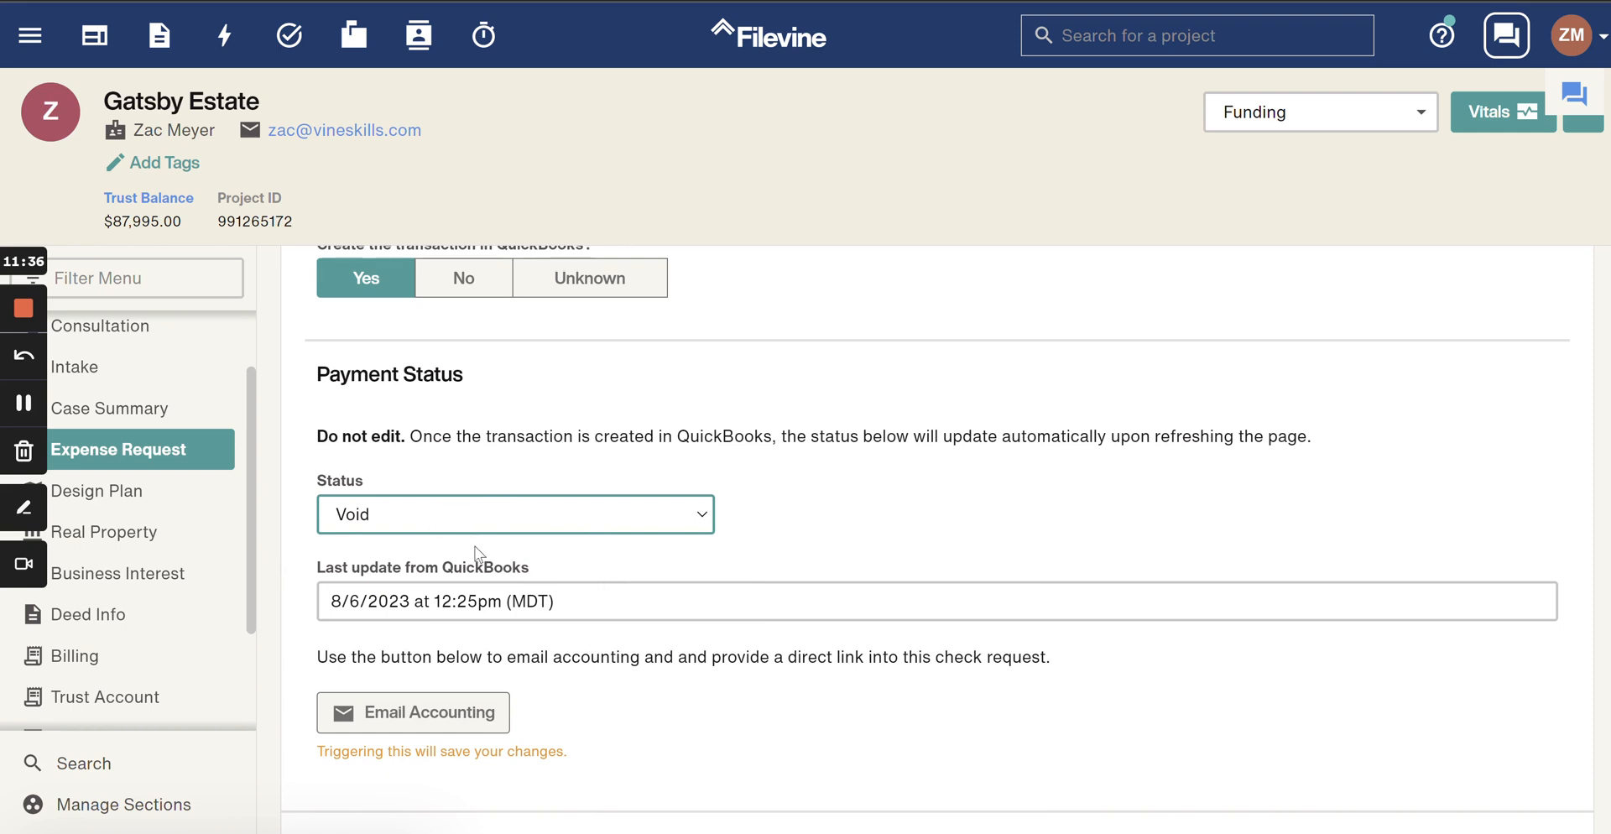
Set the check request's payment status to Created and close the item to return to the expense request list.
left_click(436, 529)
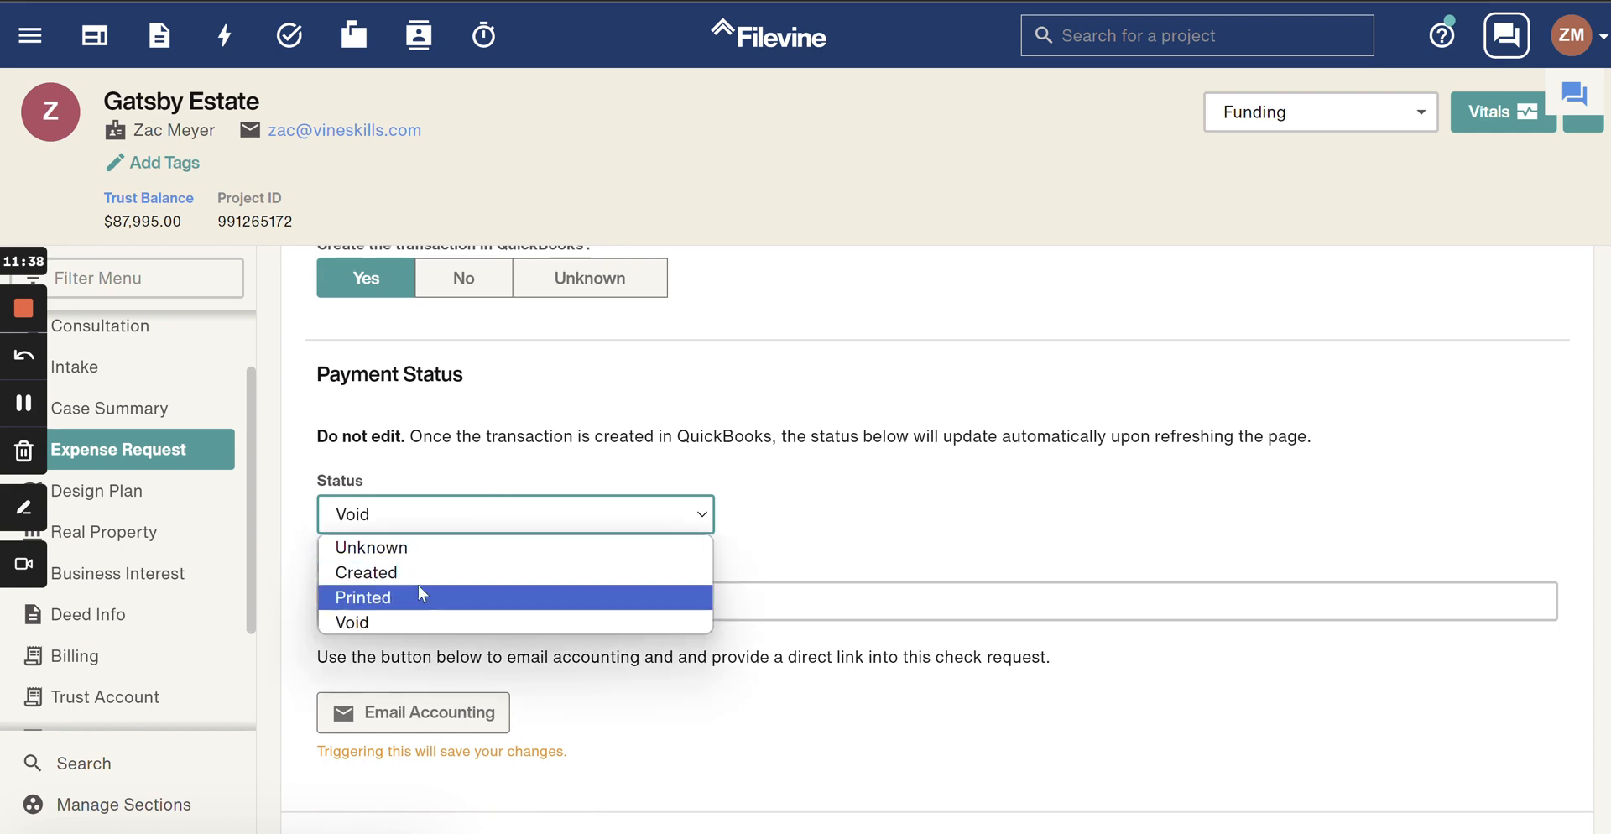
left_click(396, 578)
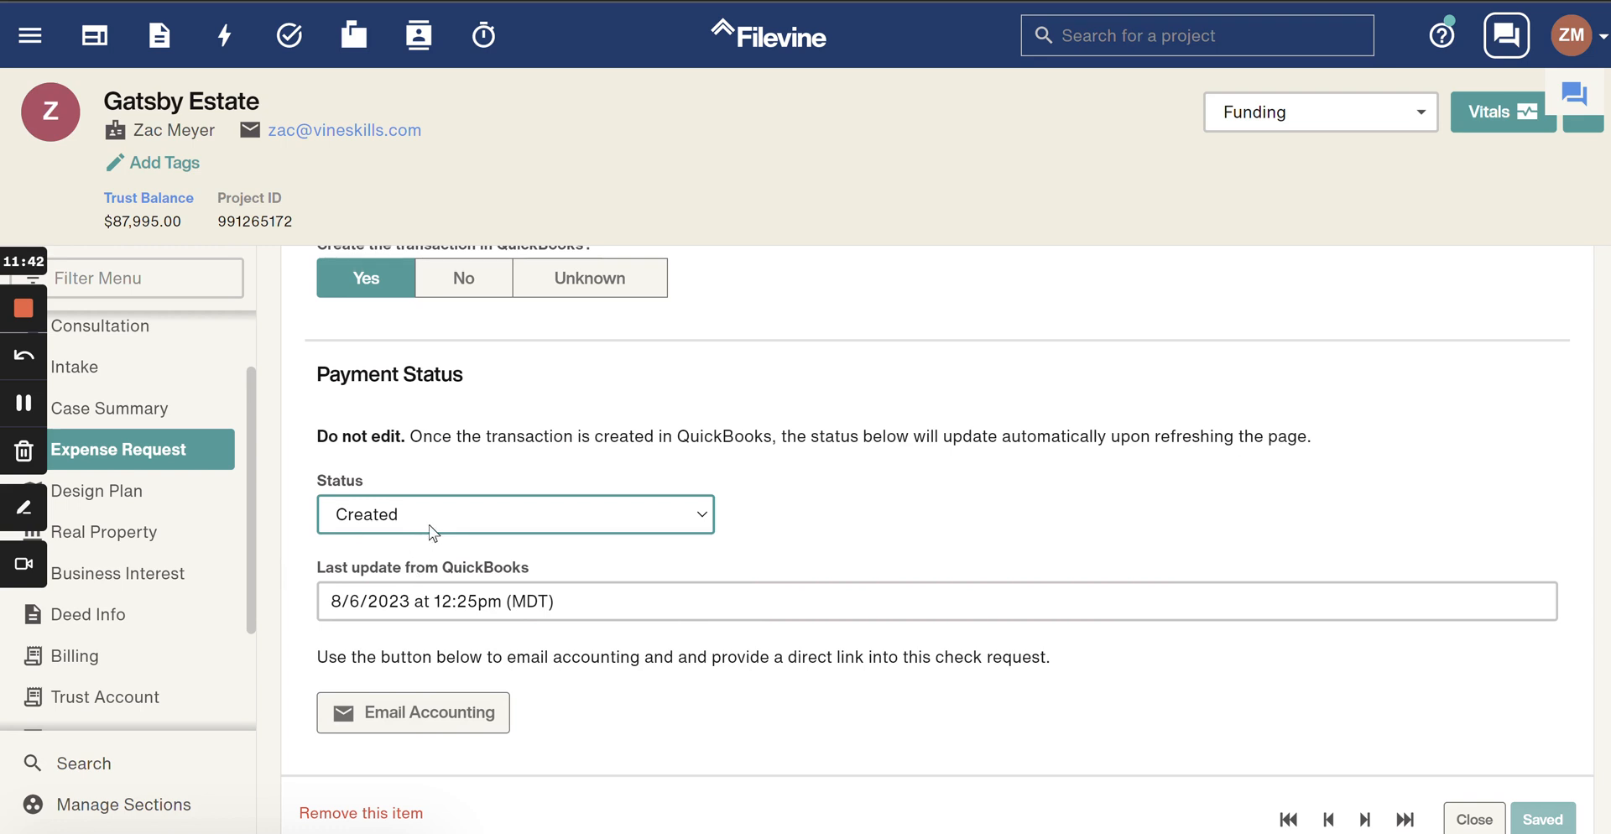
left_click(1485, 827)
scroll(870, 579, "up", 10)
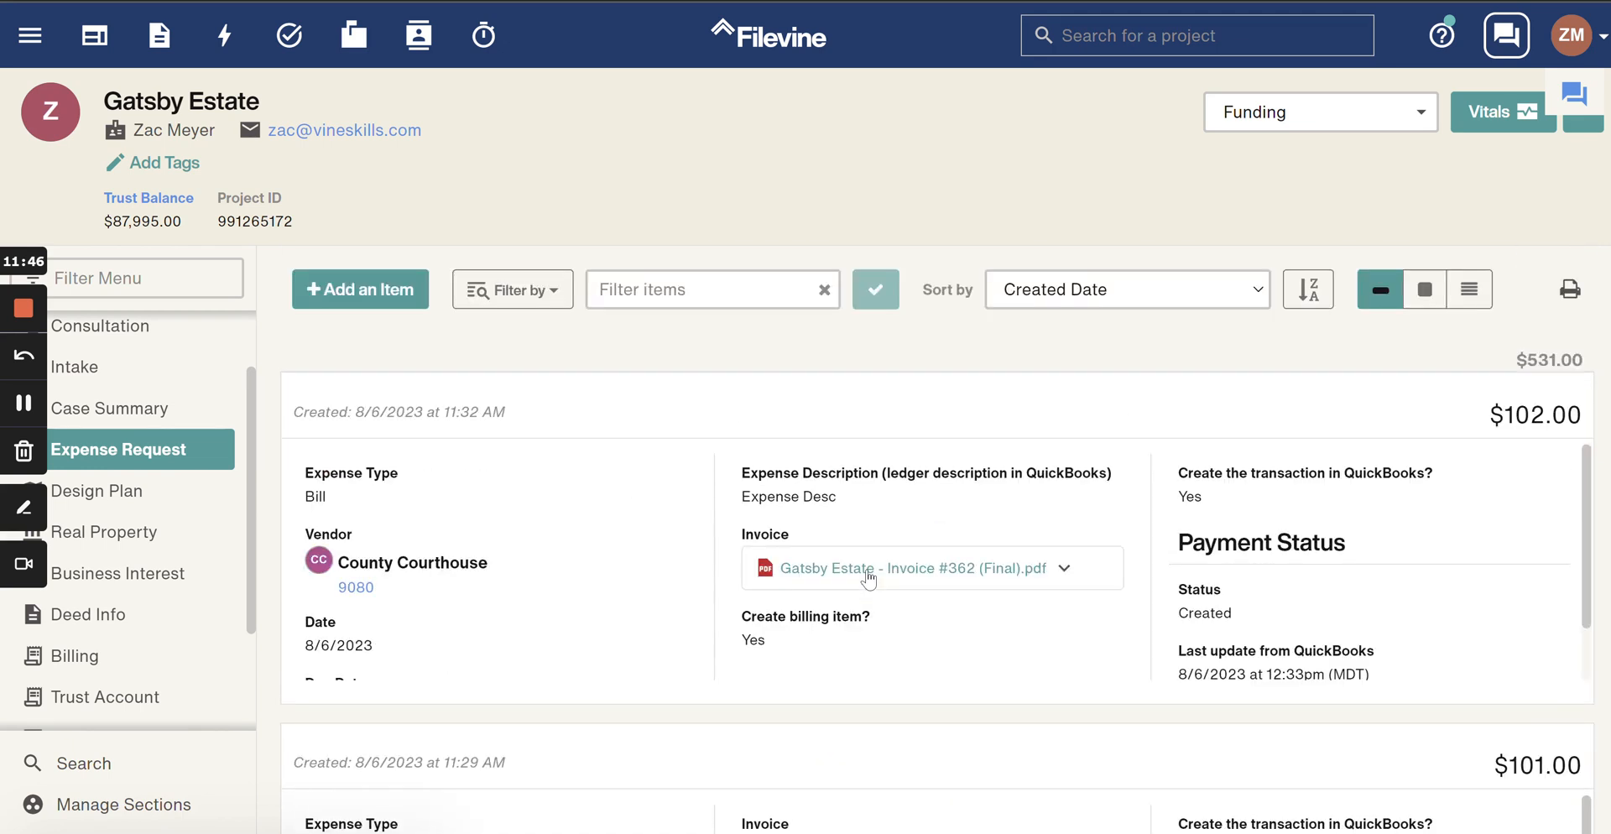